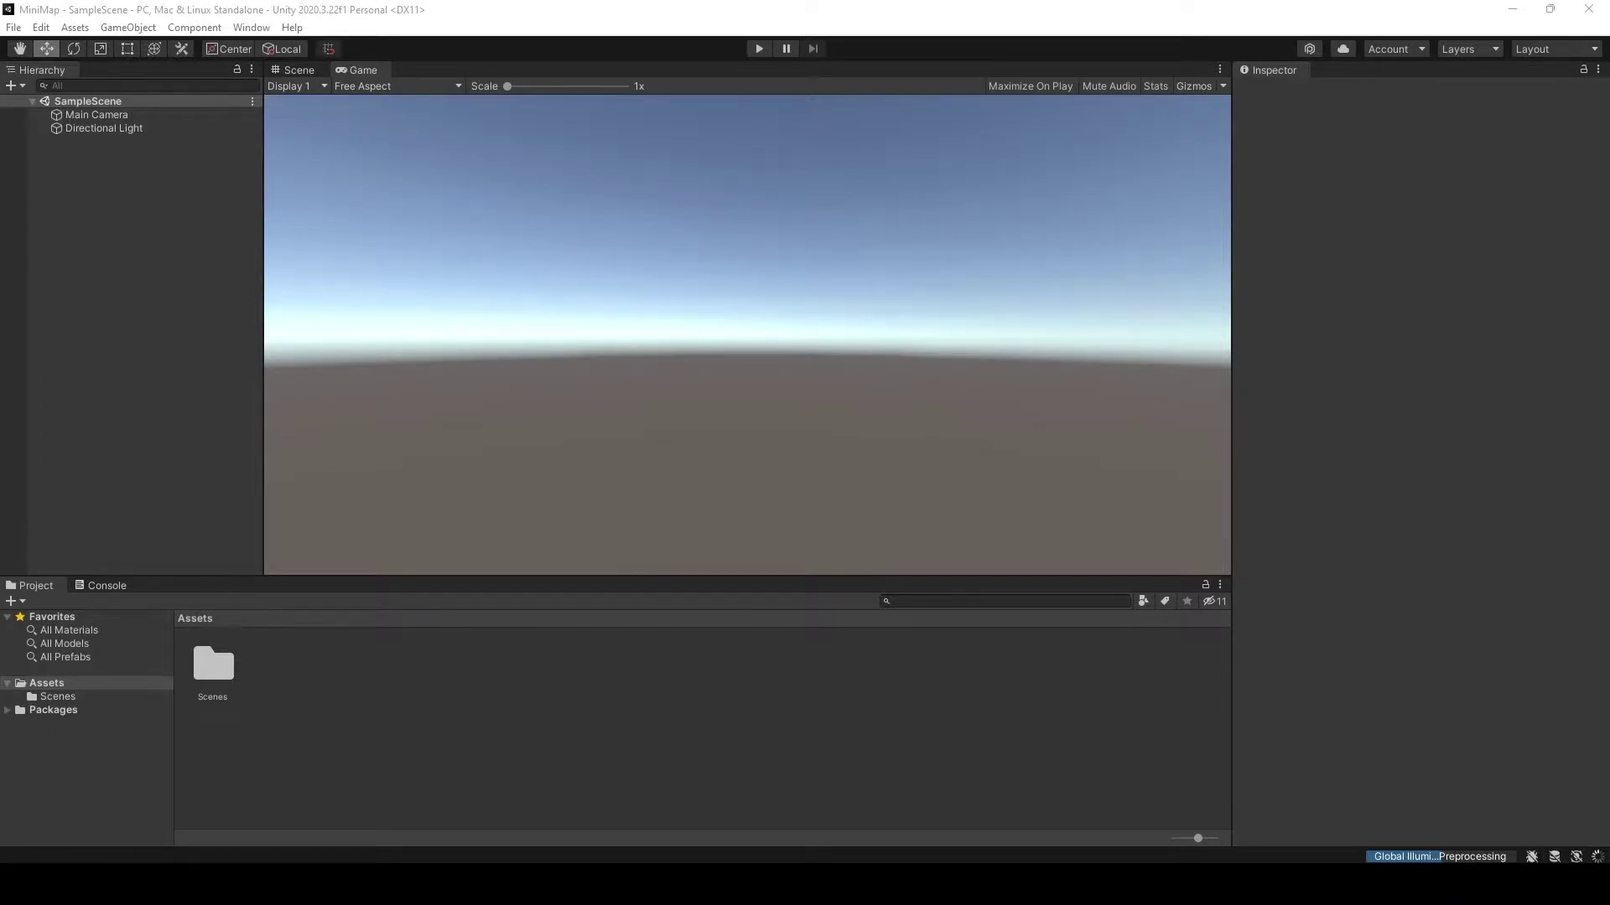
Import the FPS Microgame package from My Assets in the Package Manager
click(260, 31)
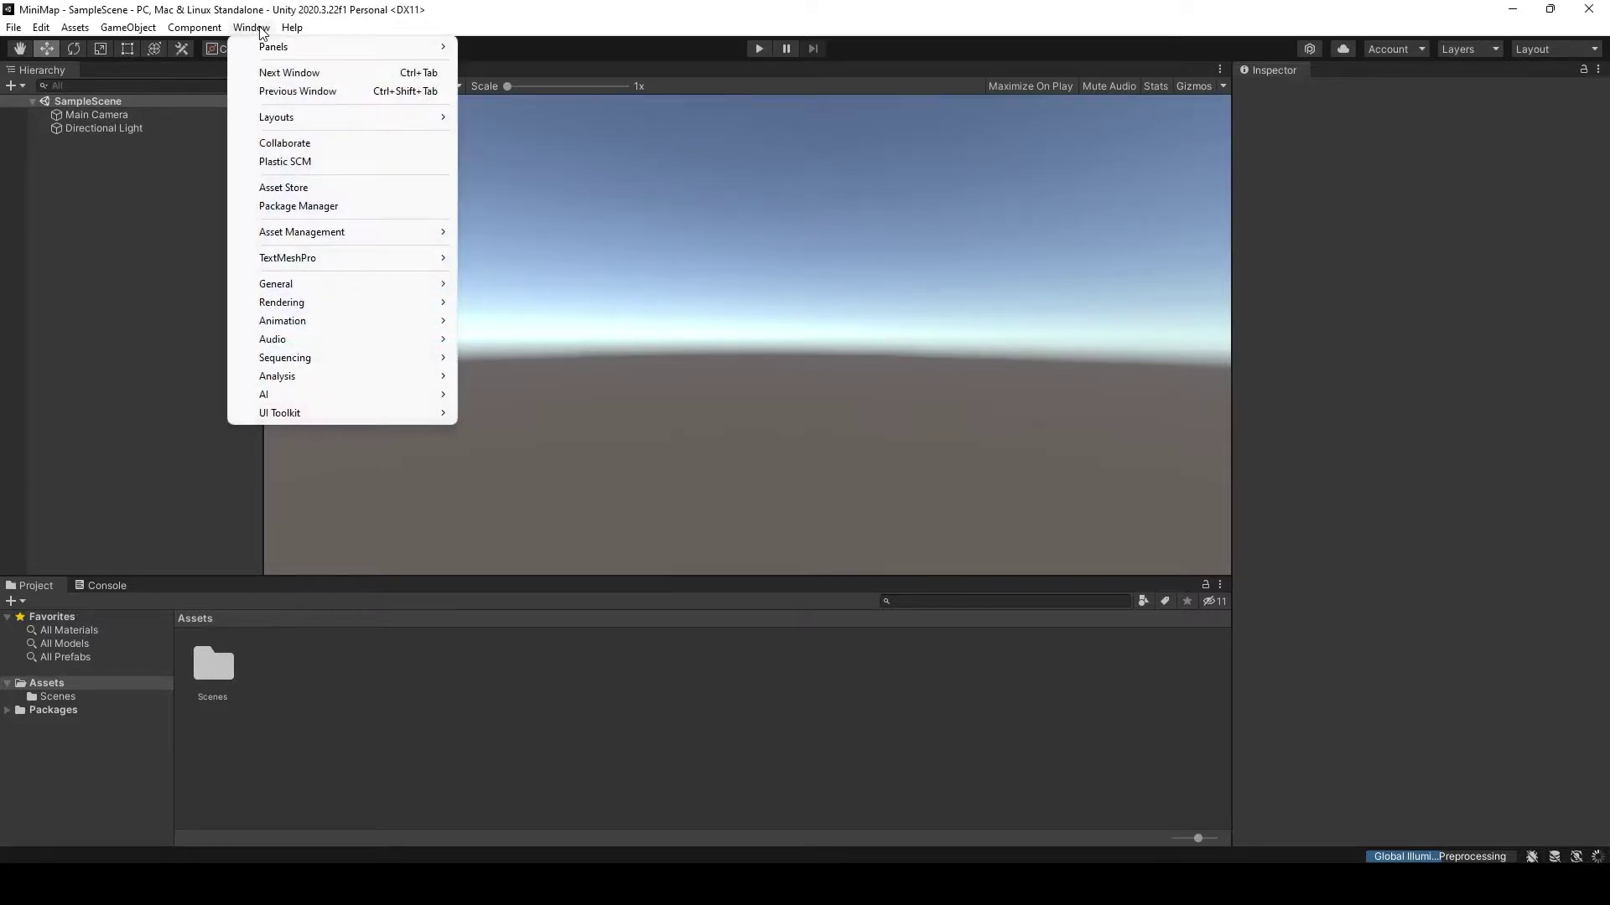
click(327, 208)
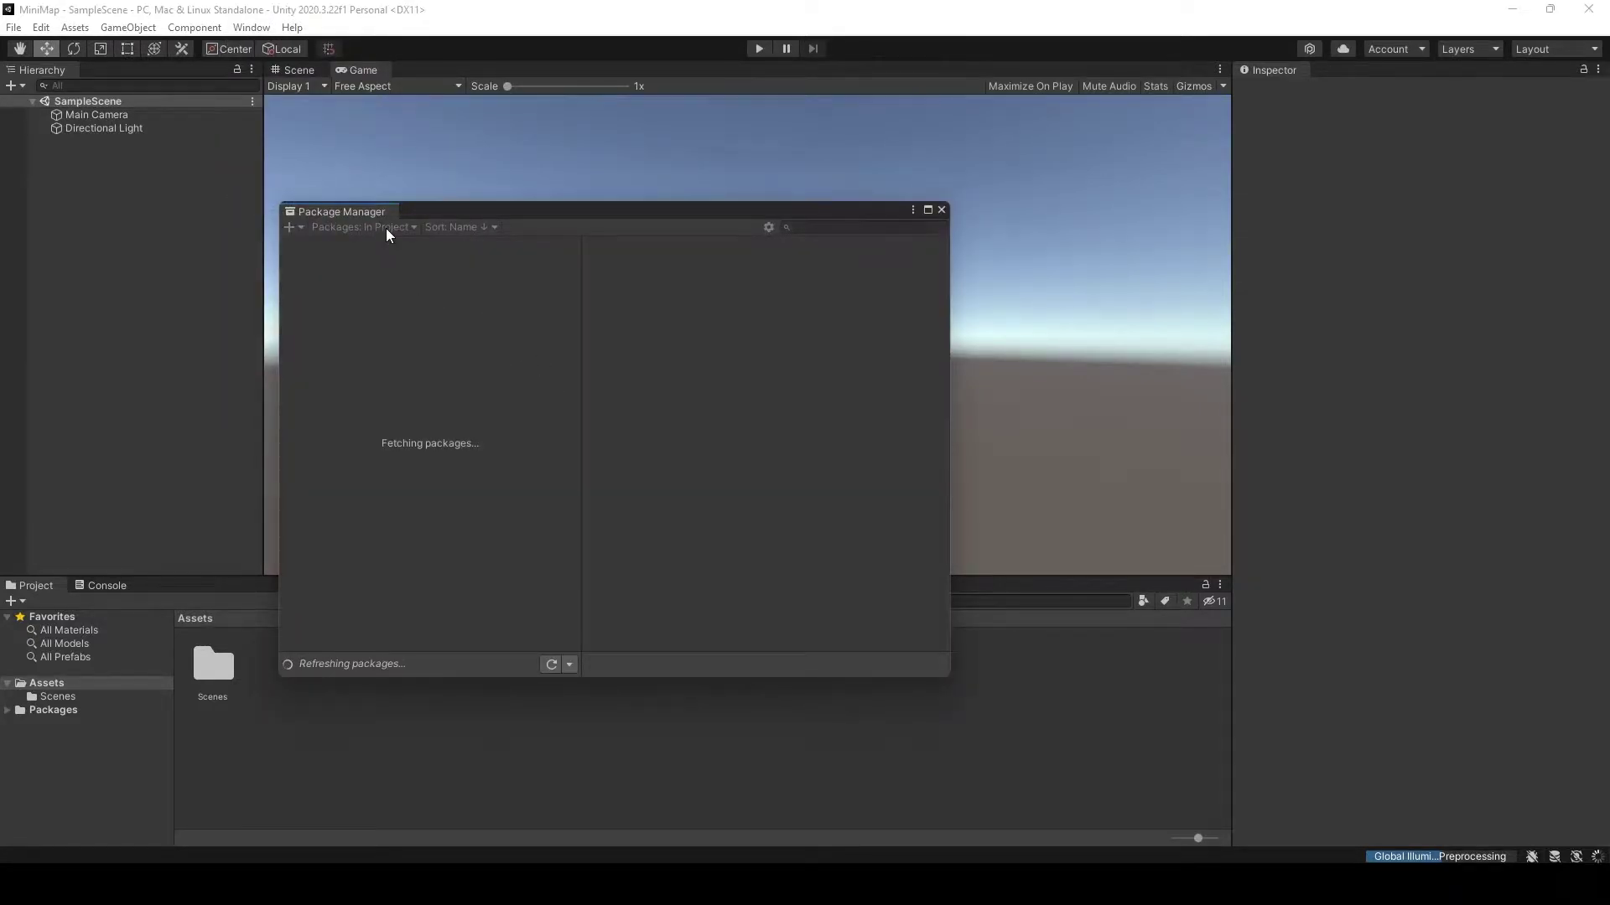
click(386, 228)
click(382, 291)
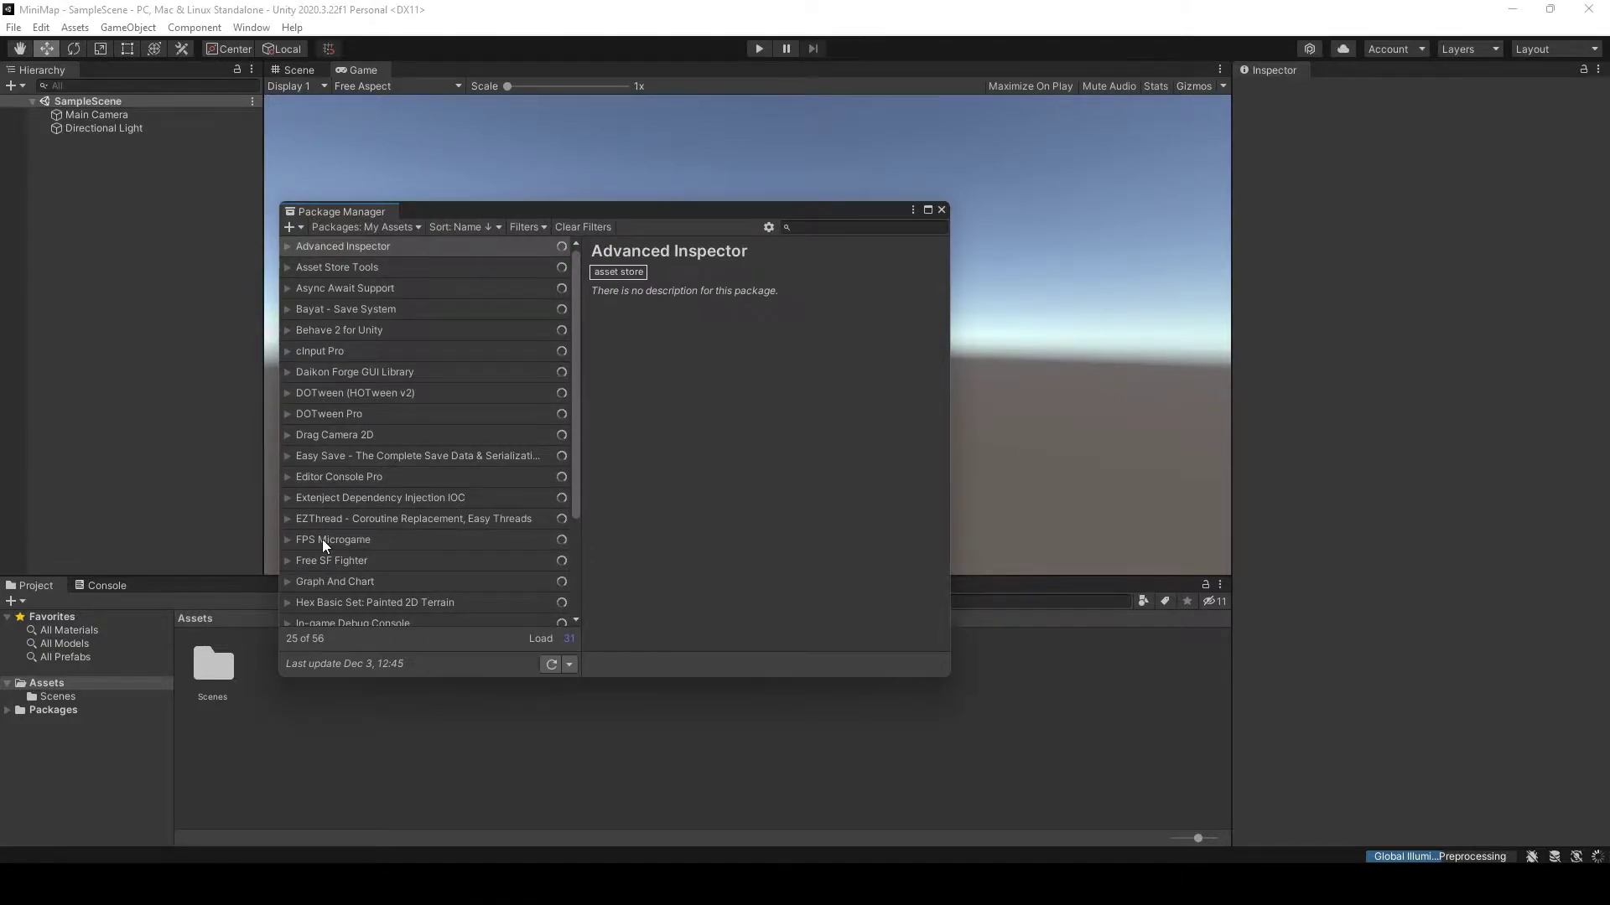
click(345, 539)
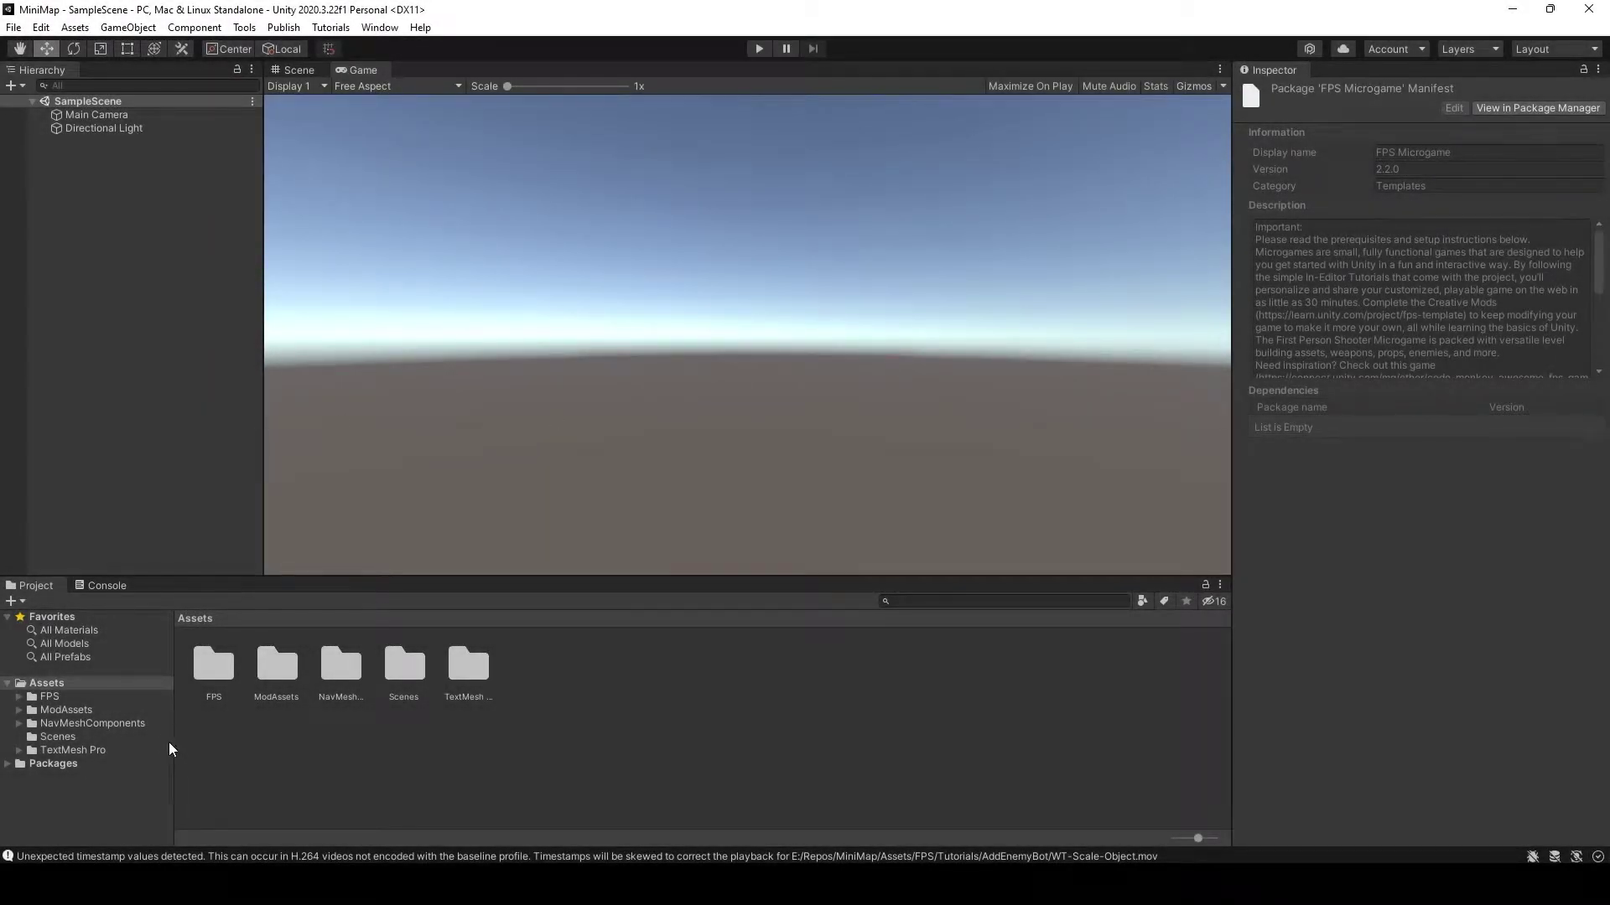
Delete the original Assets/Scenes folder
click(64, 736)
right_click(64, 736)
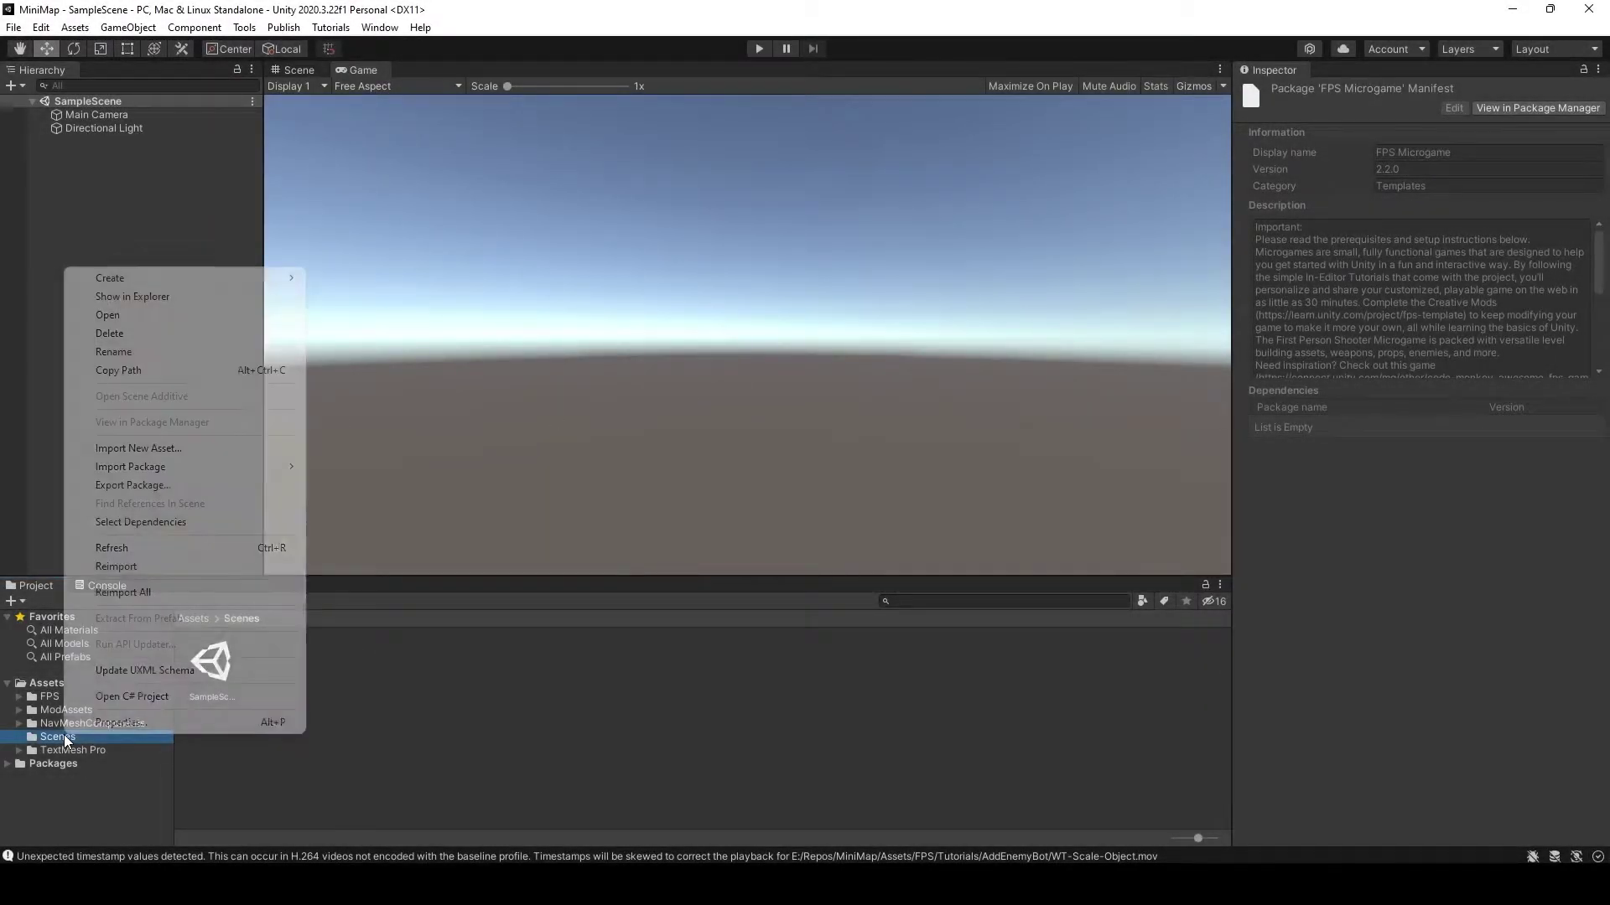
click(132, 337)
click(838, 478)
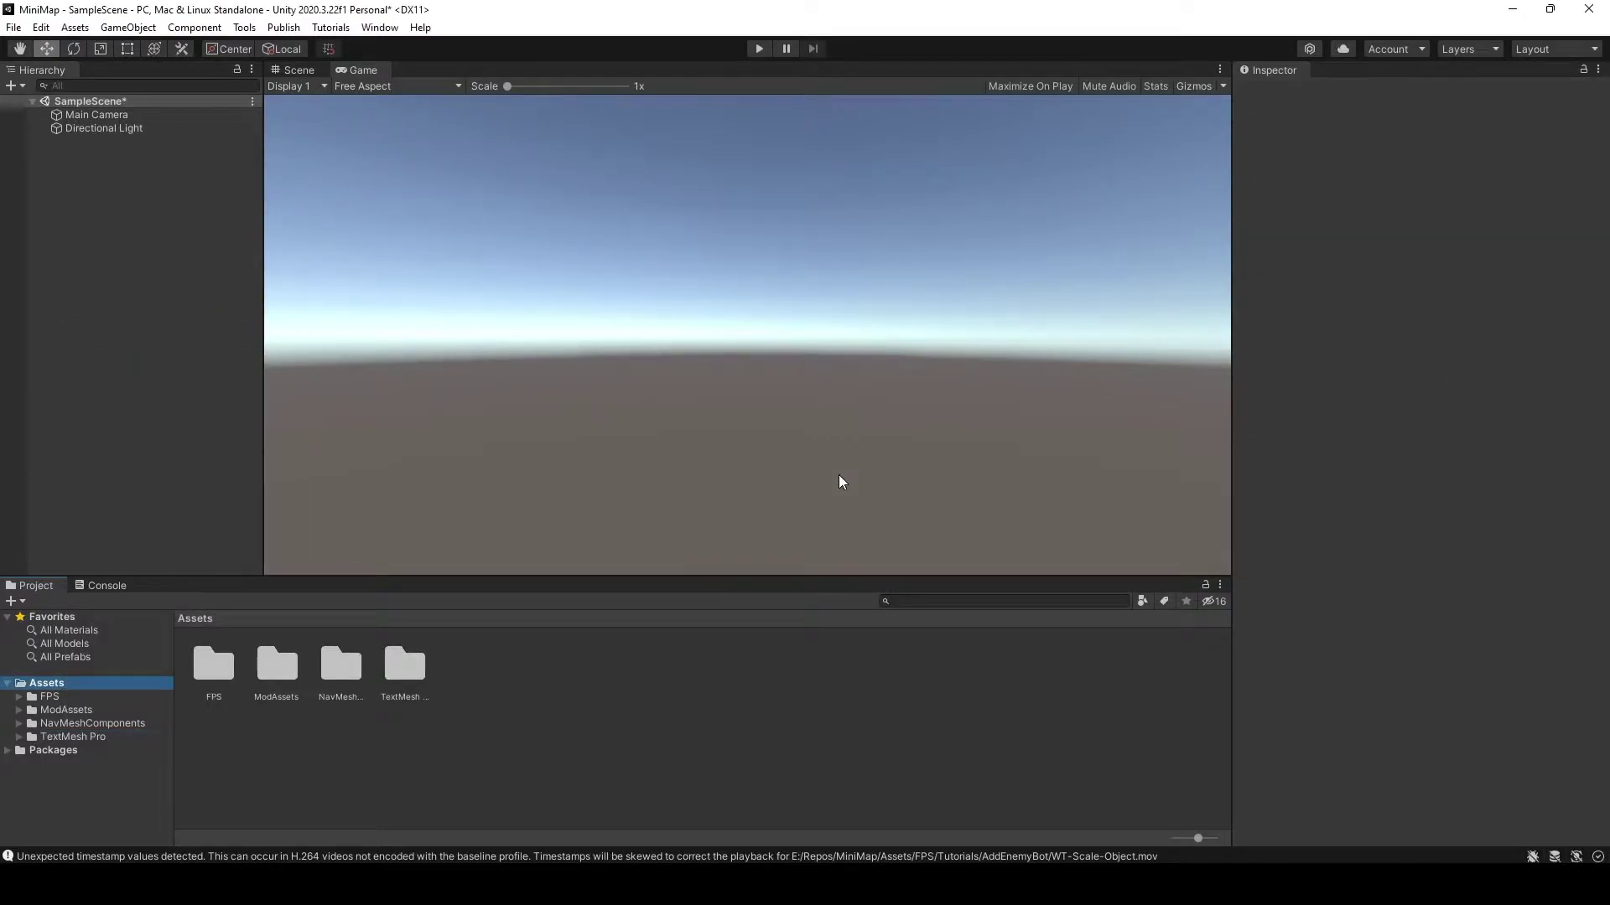
Open FPS/Scenes/MainScene without saving the old scene
click(19, 696)
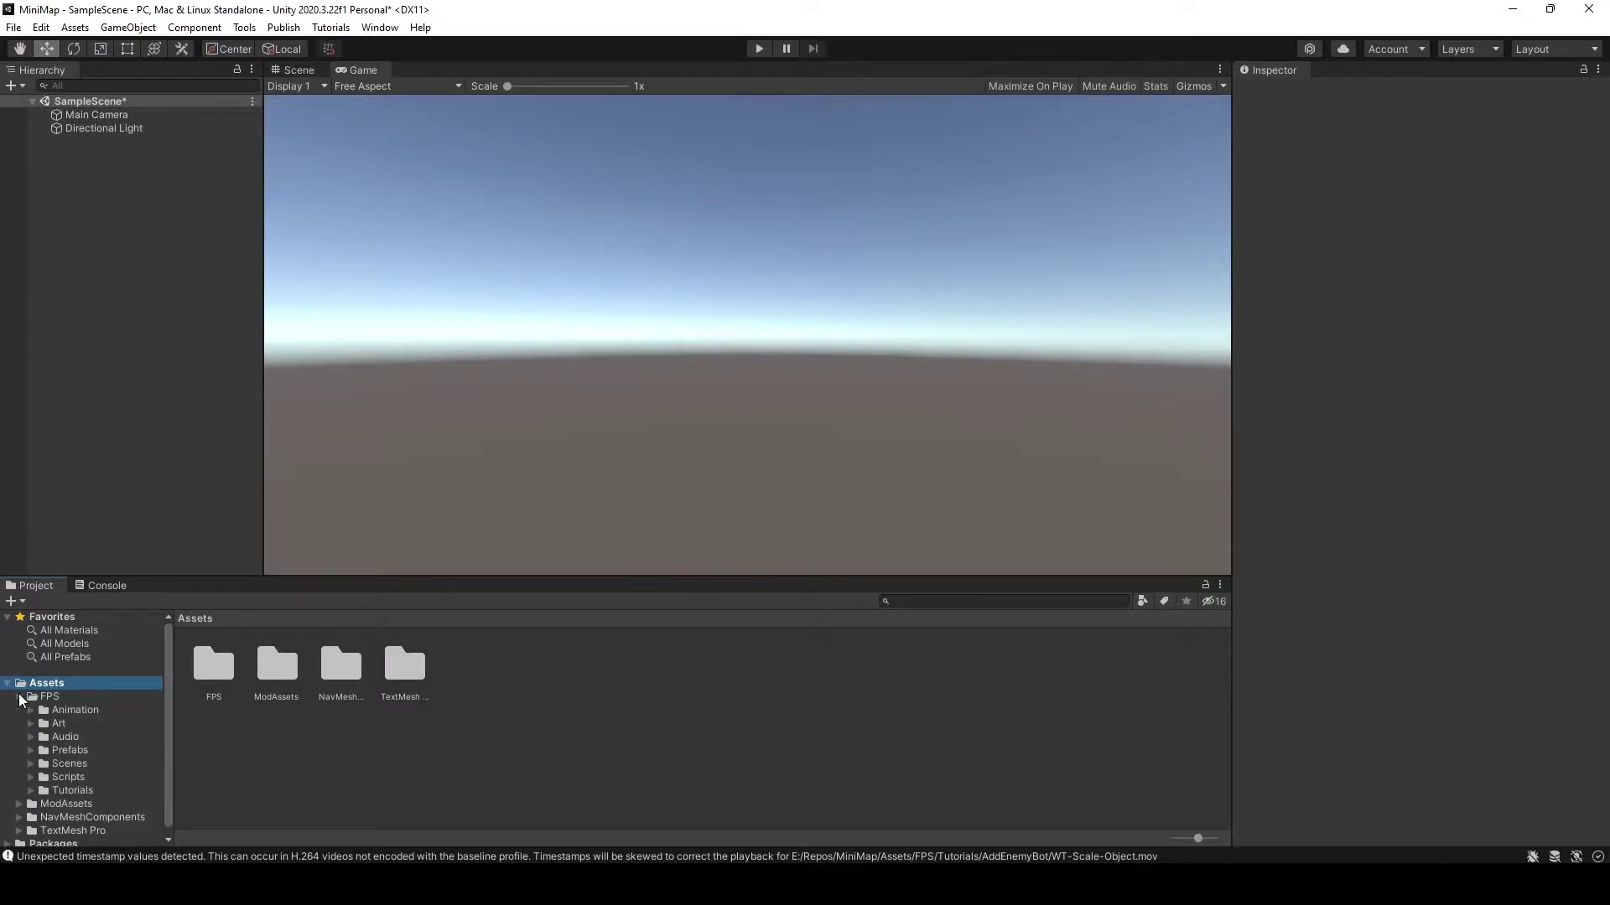
click(69, 766)
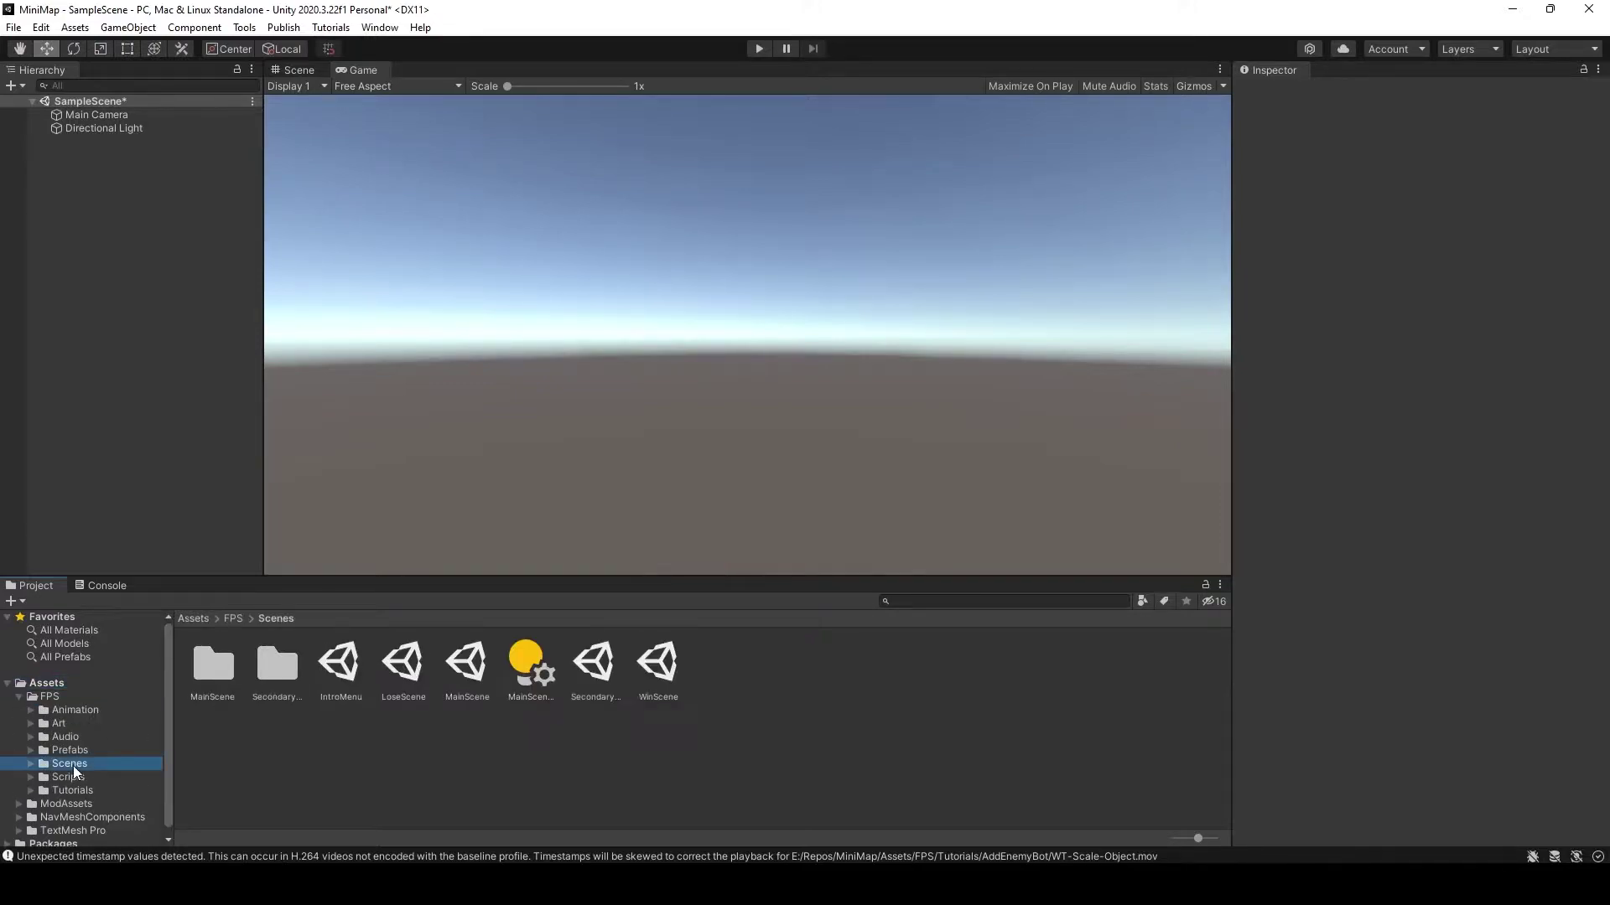
double_click(475, 681)
click(862, 476)
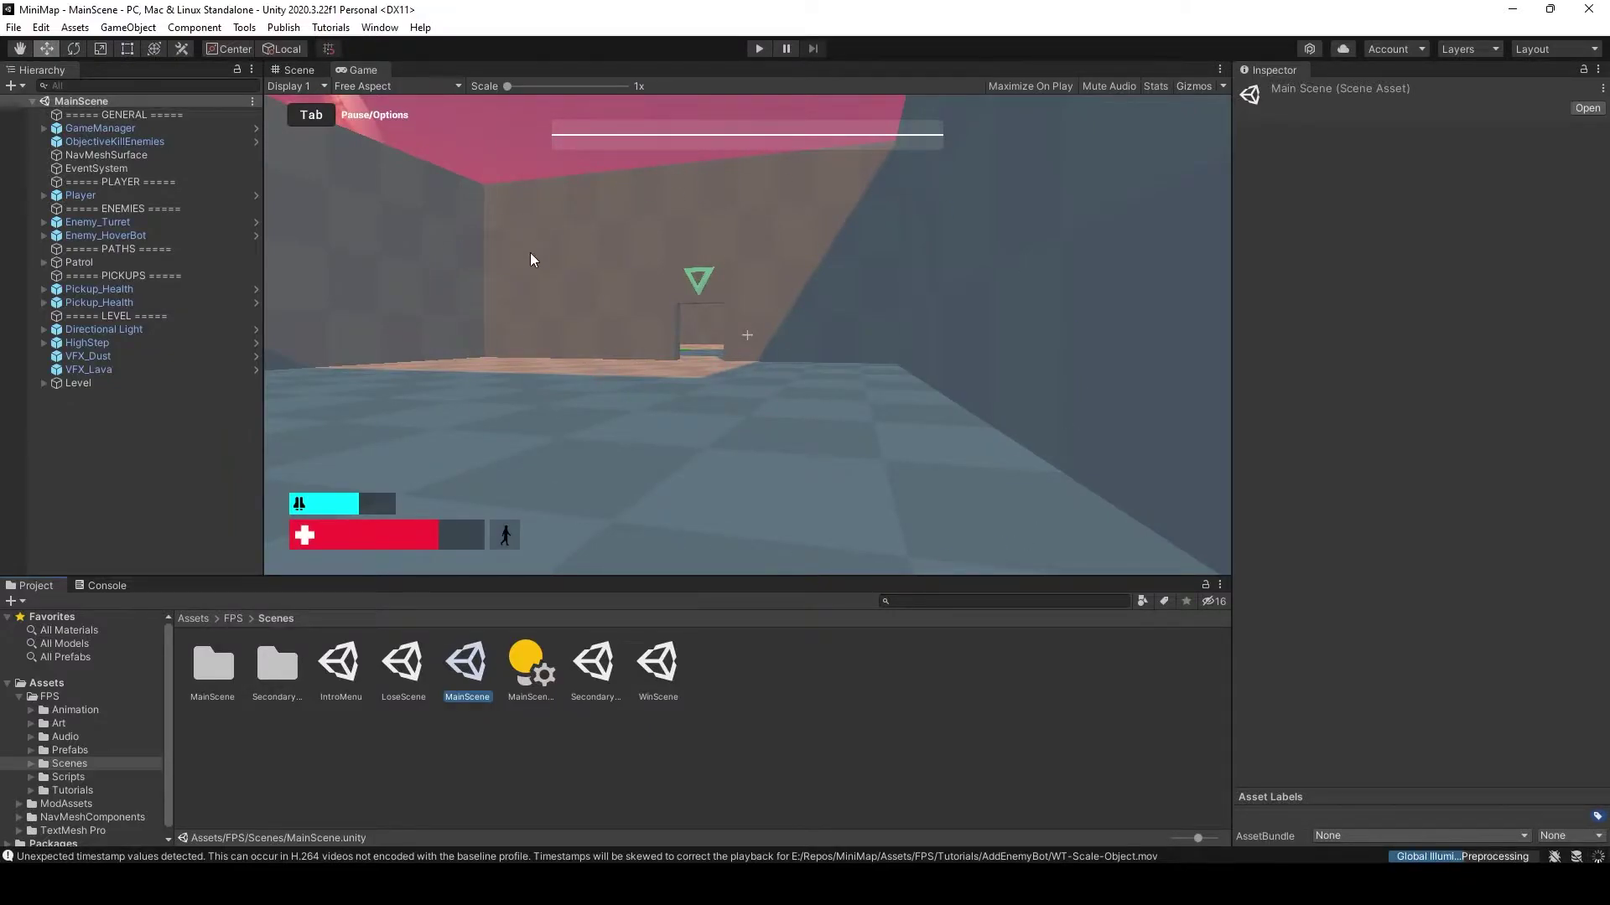
click(758, 50)
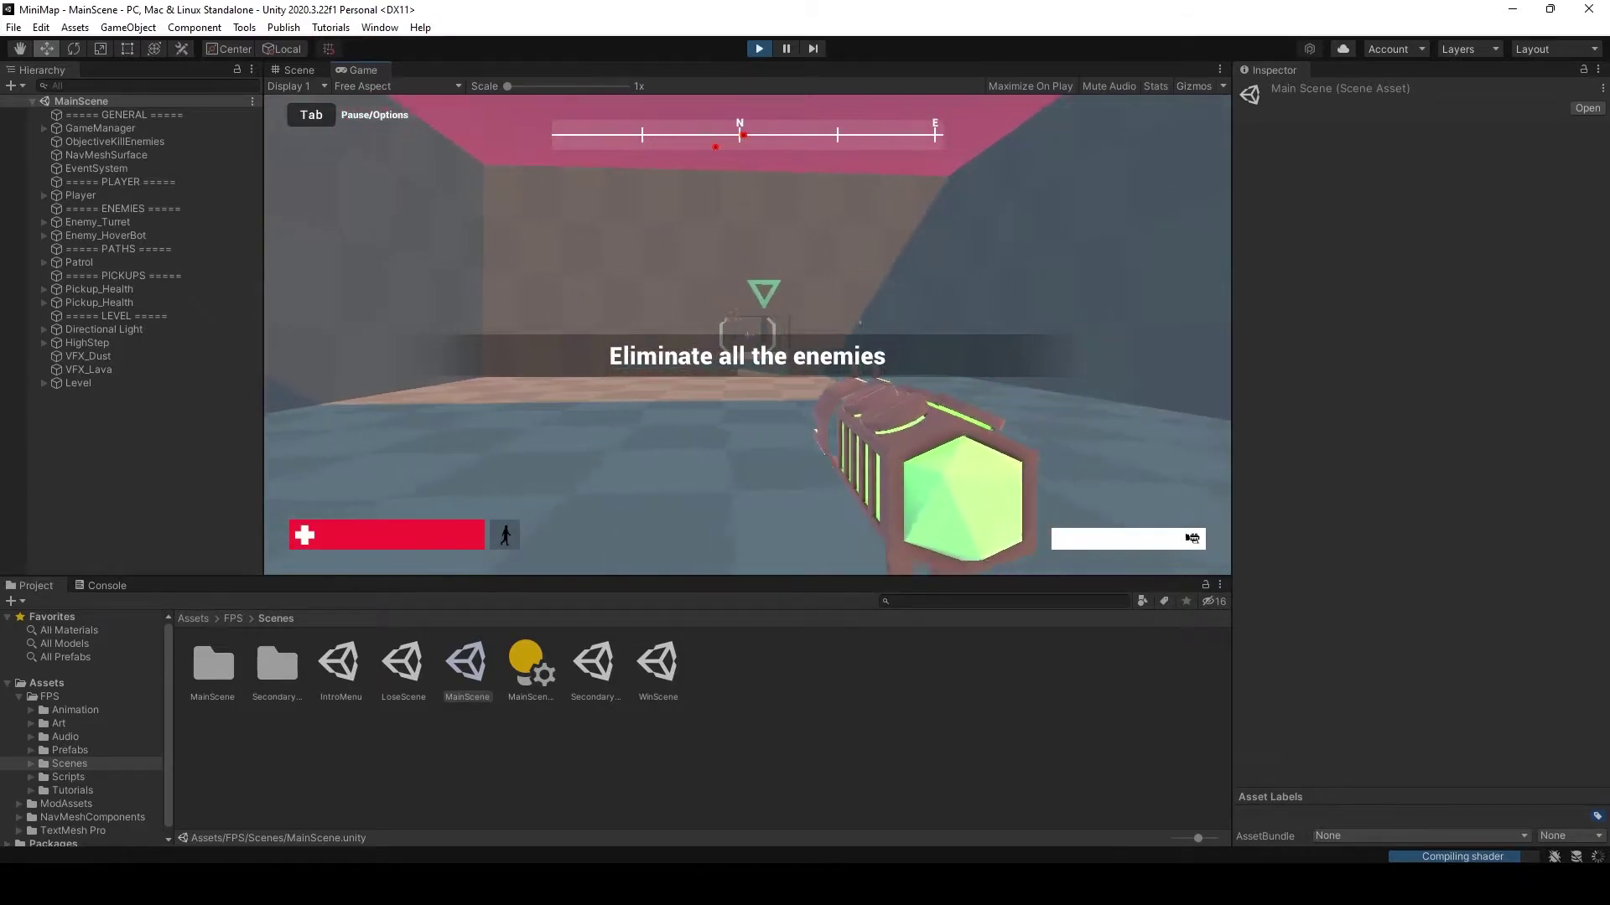
key(w)
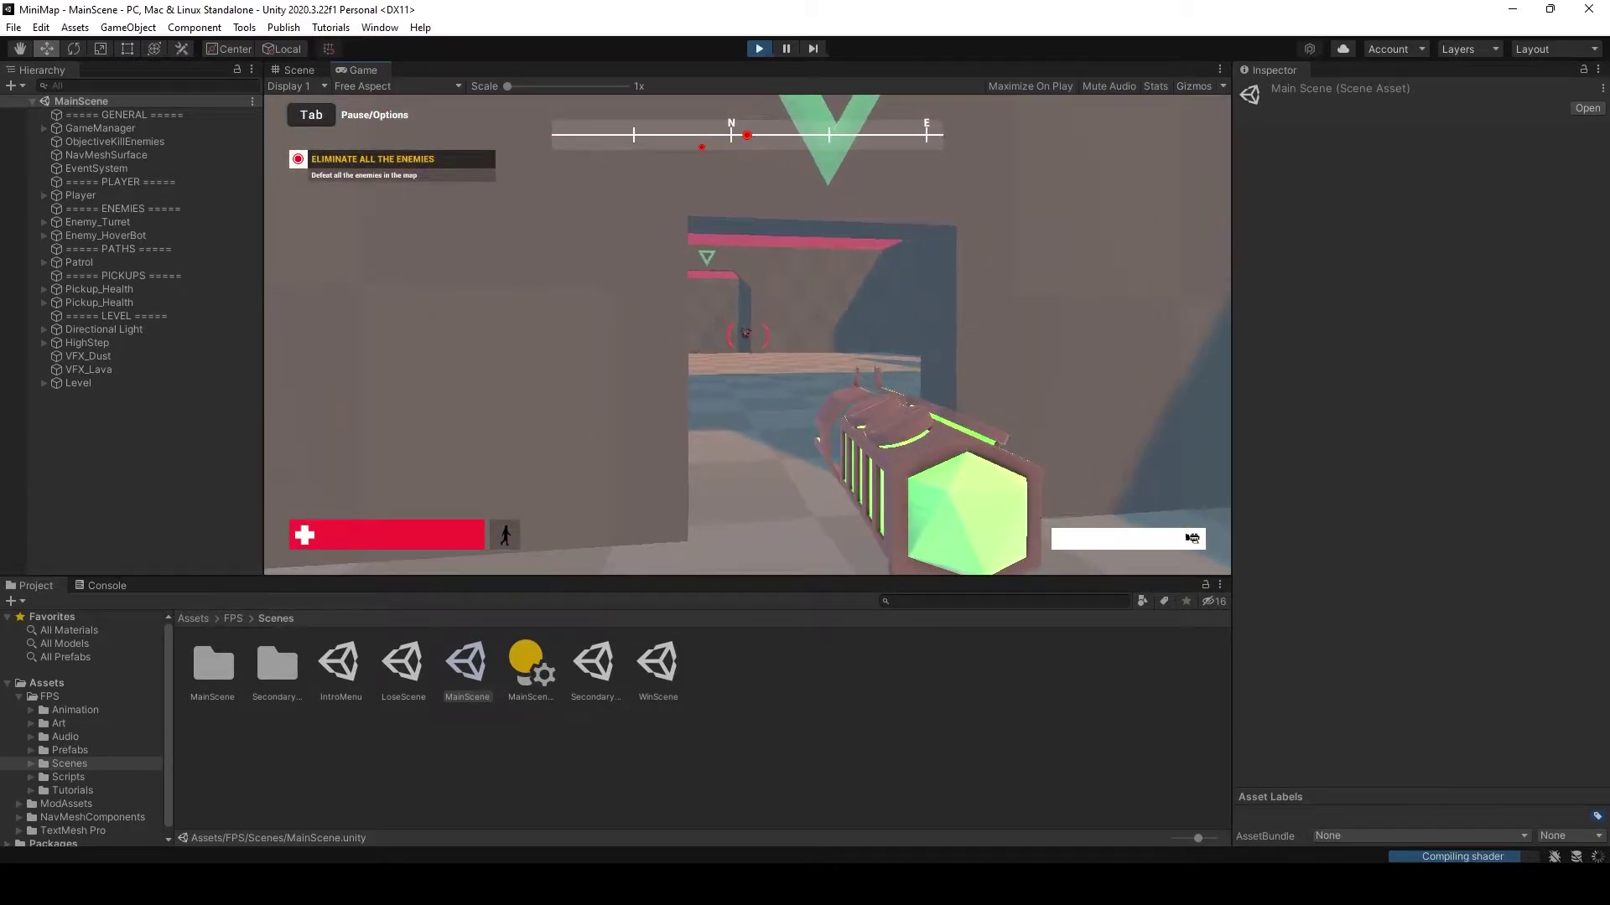
click(746, 335)
key(w)
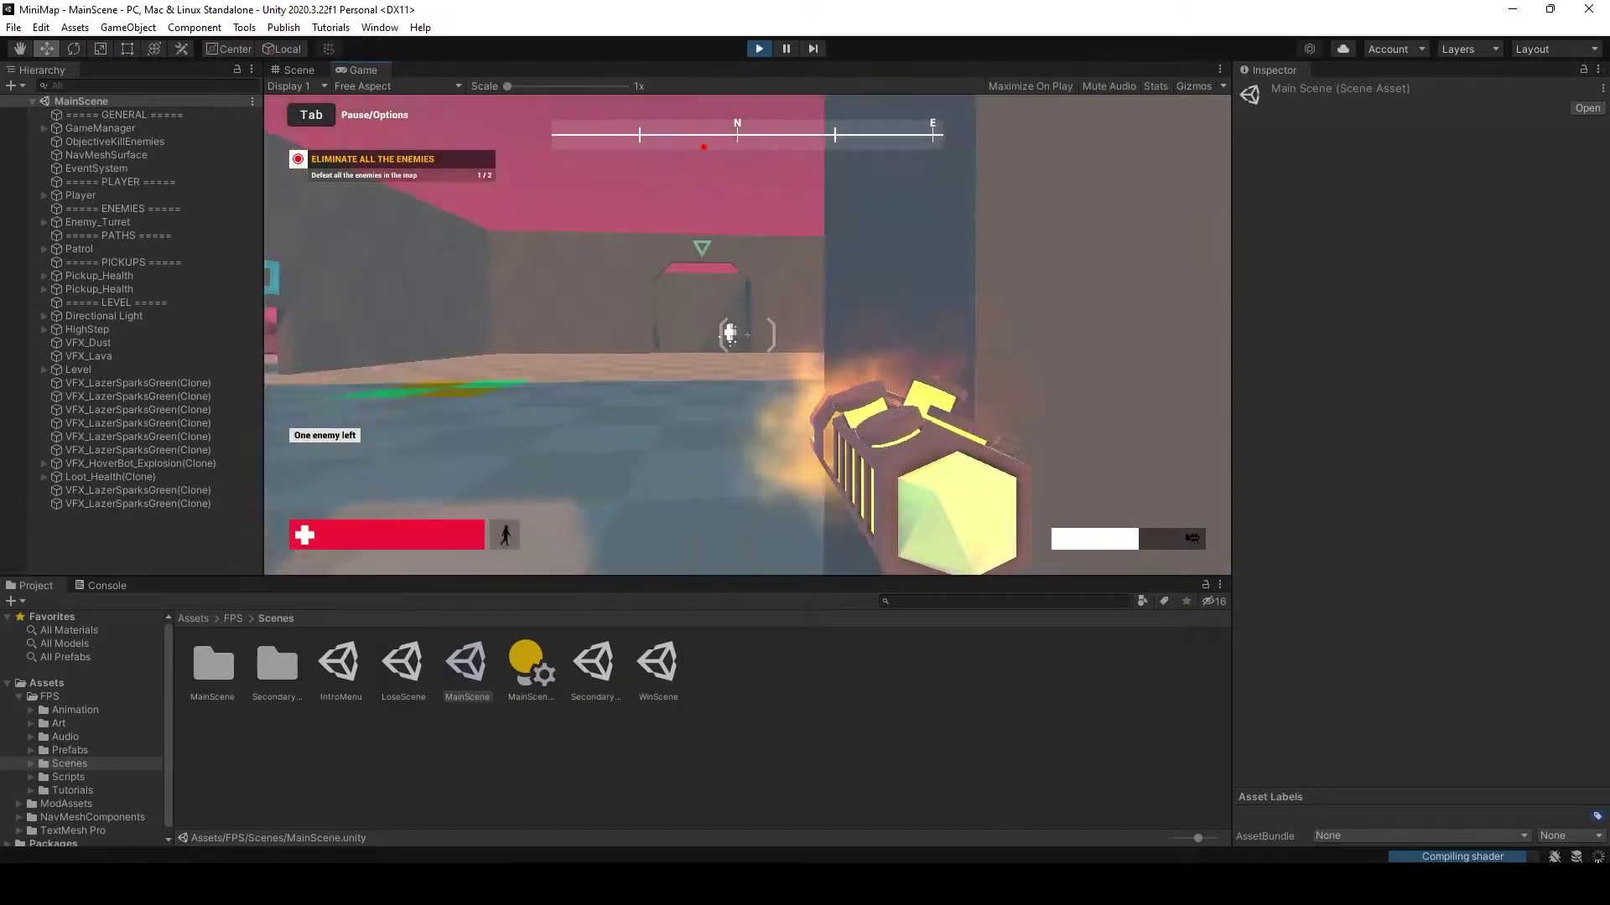
key(w)
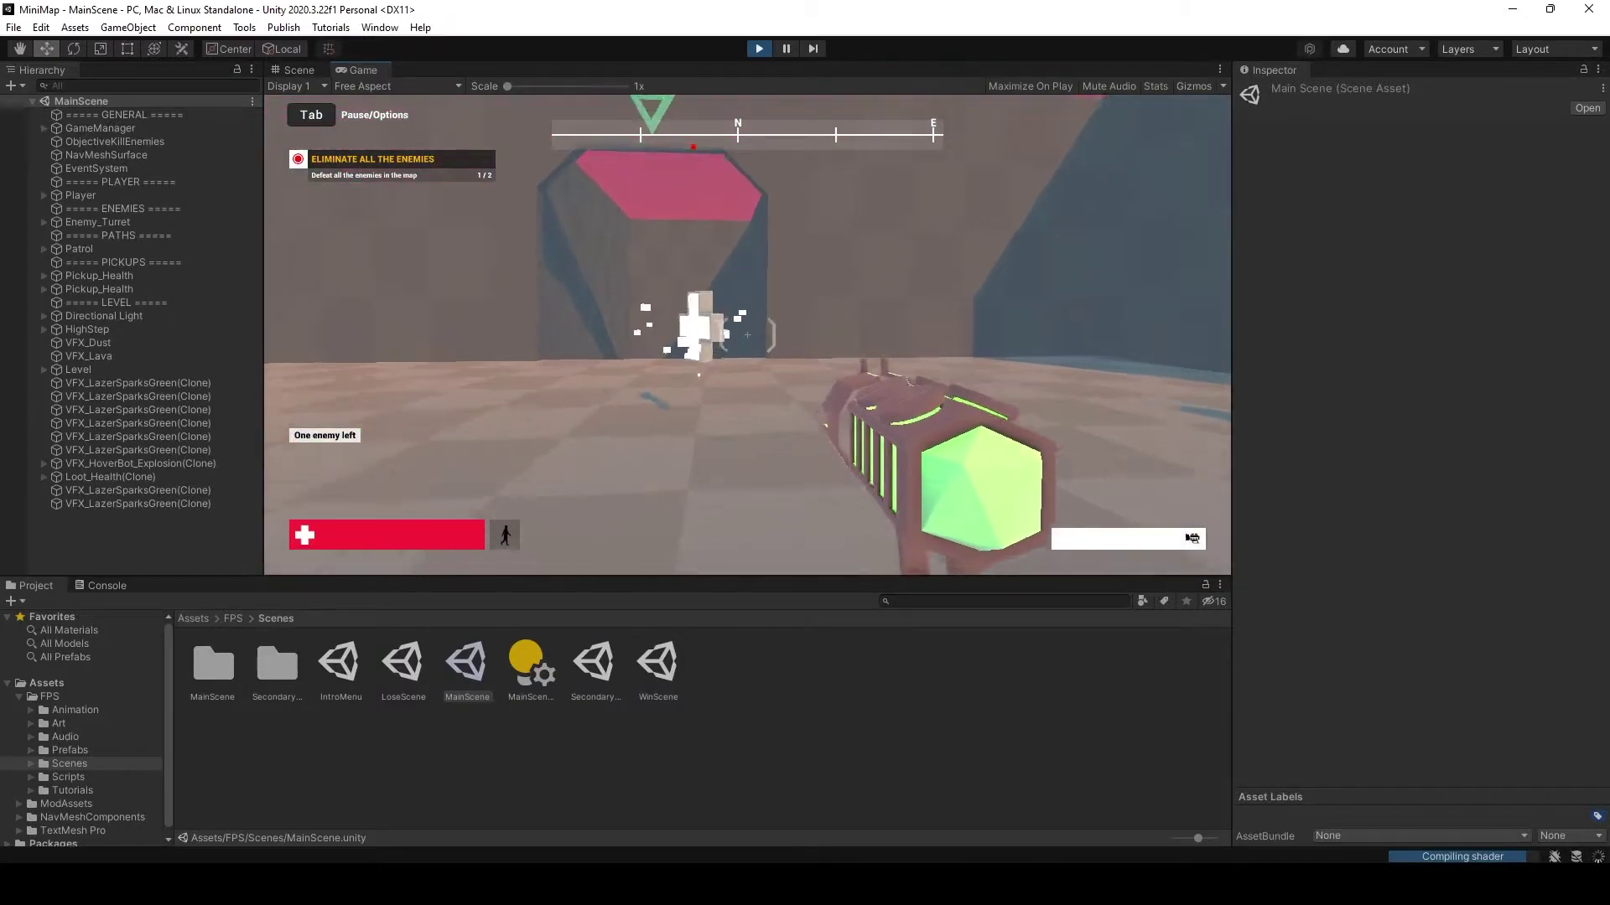
key(w)
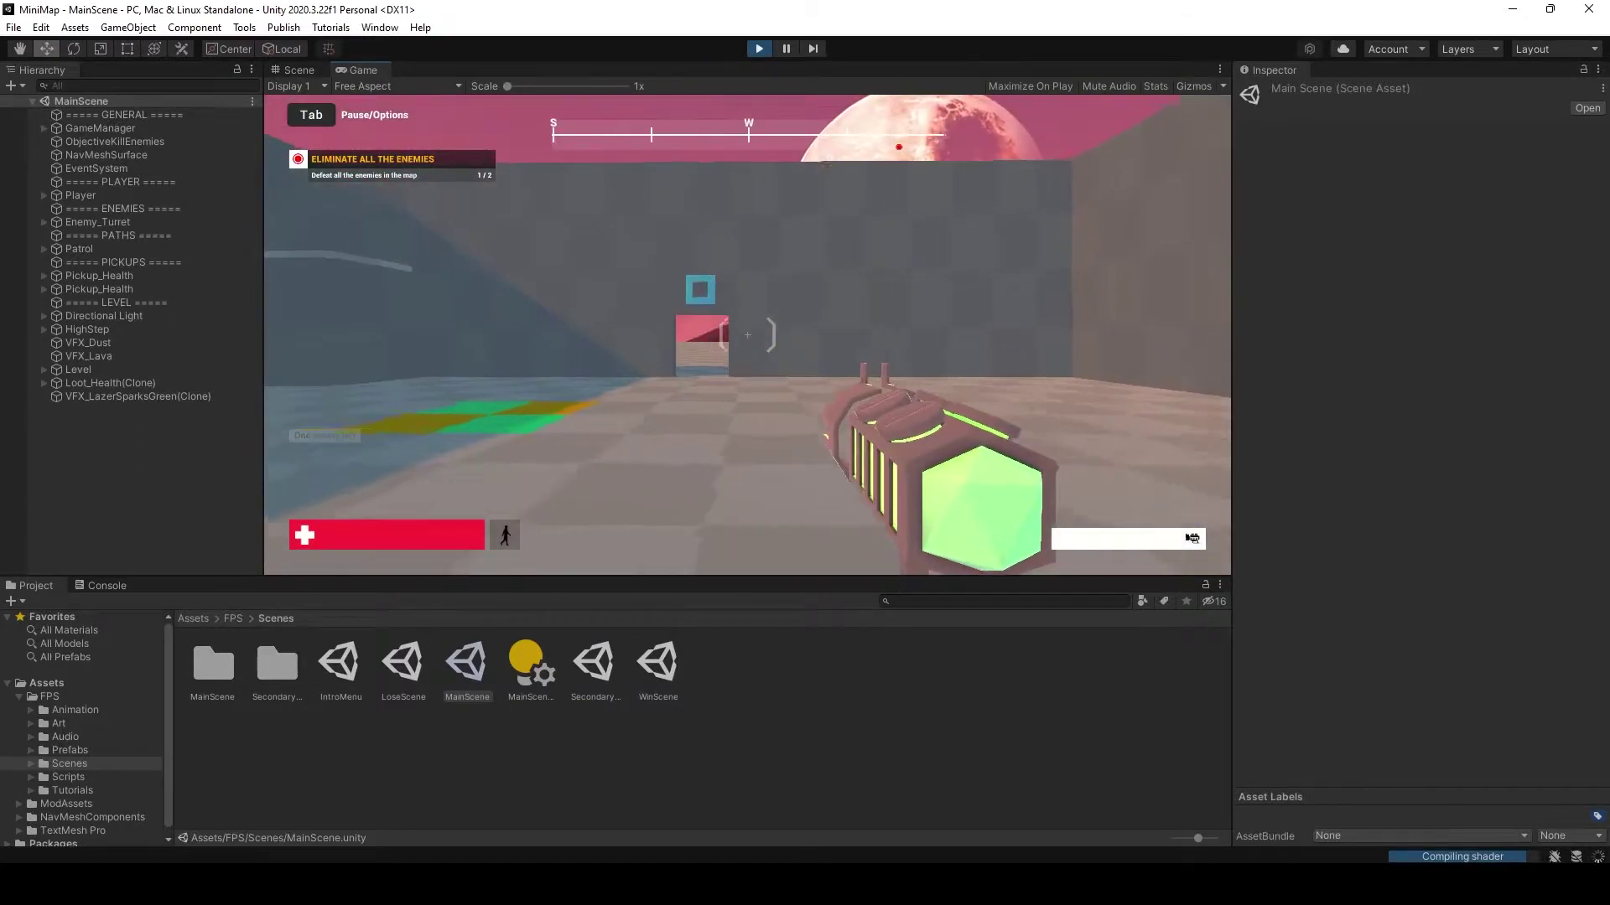
key(w)
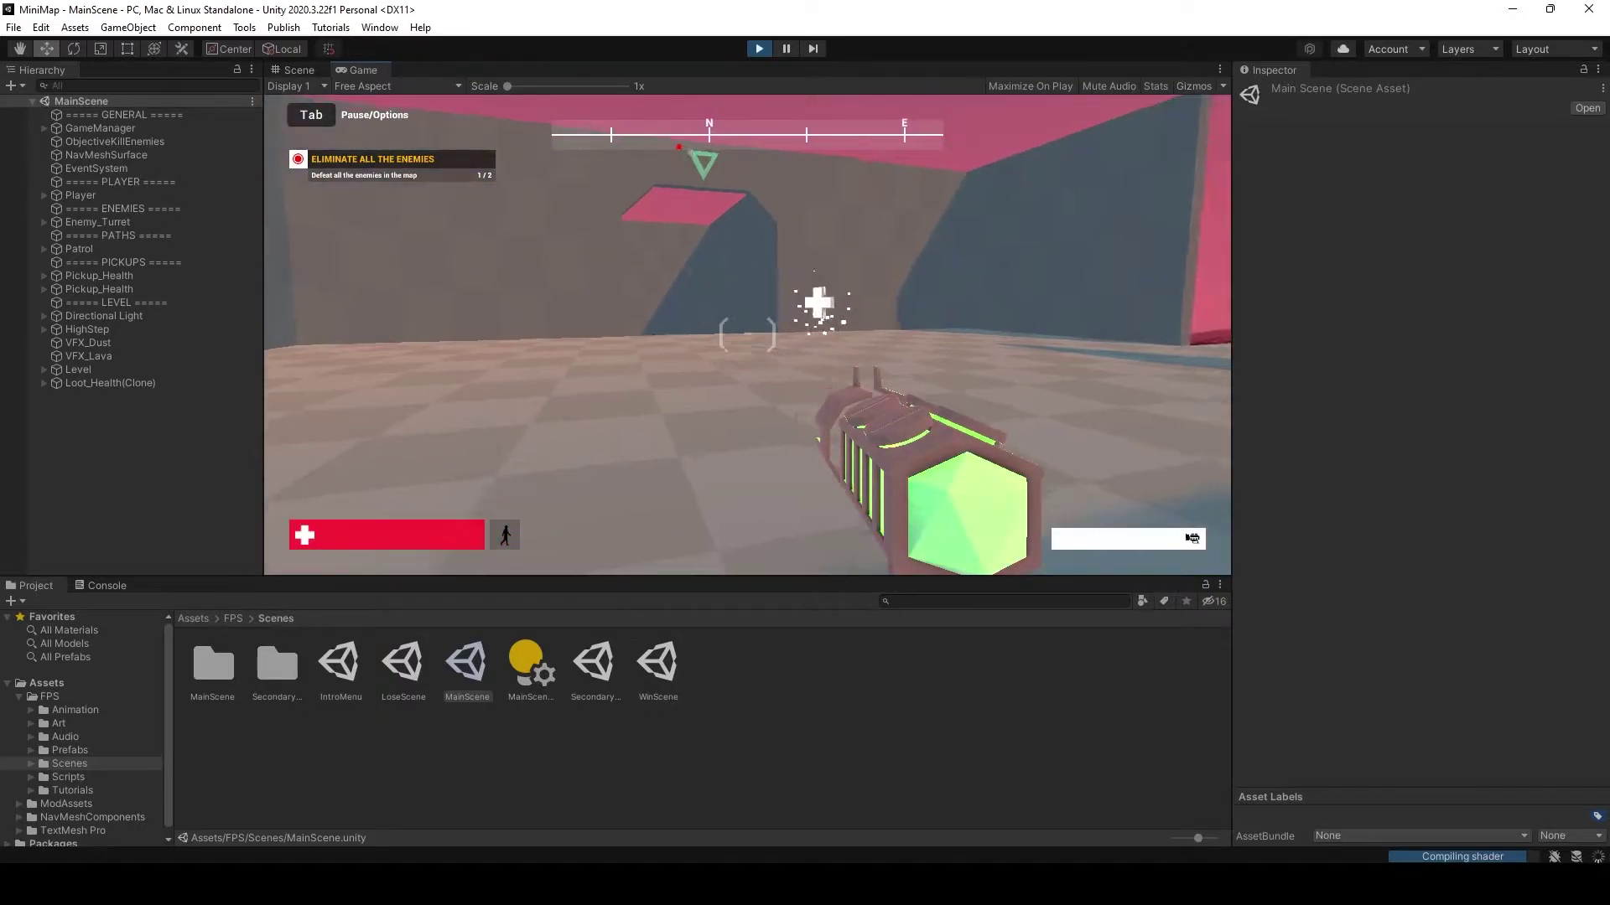
key(w)
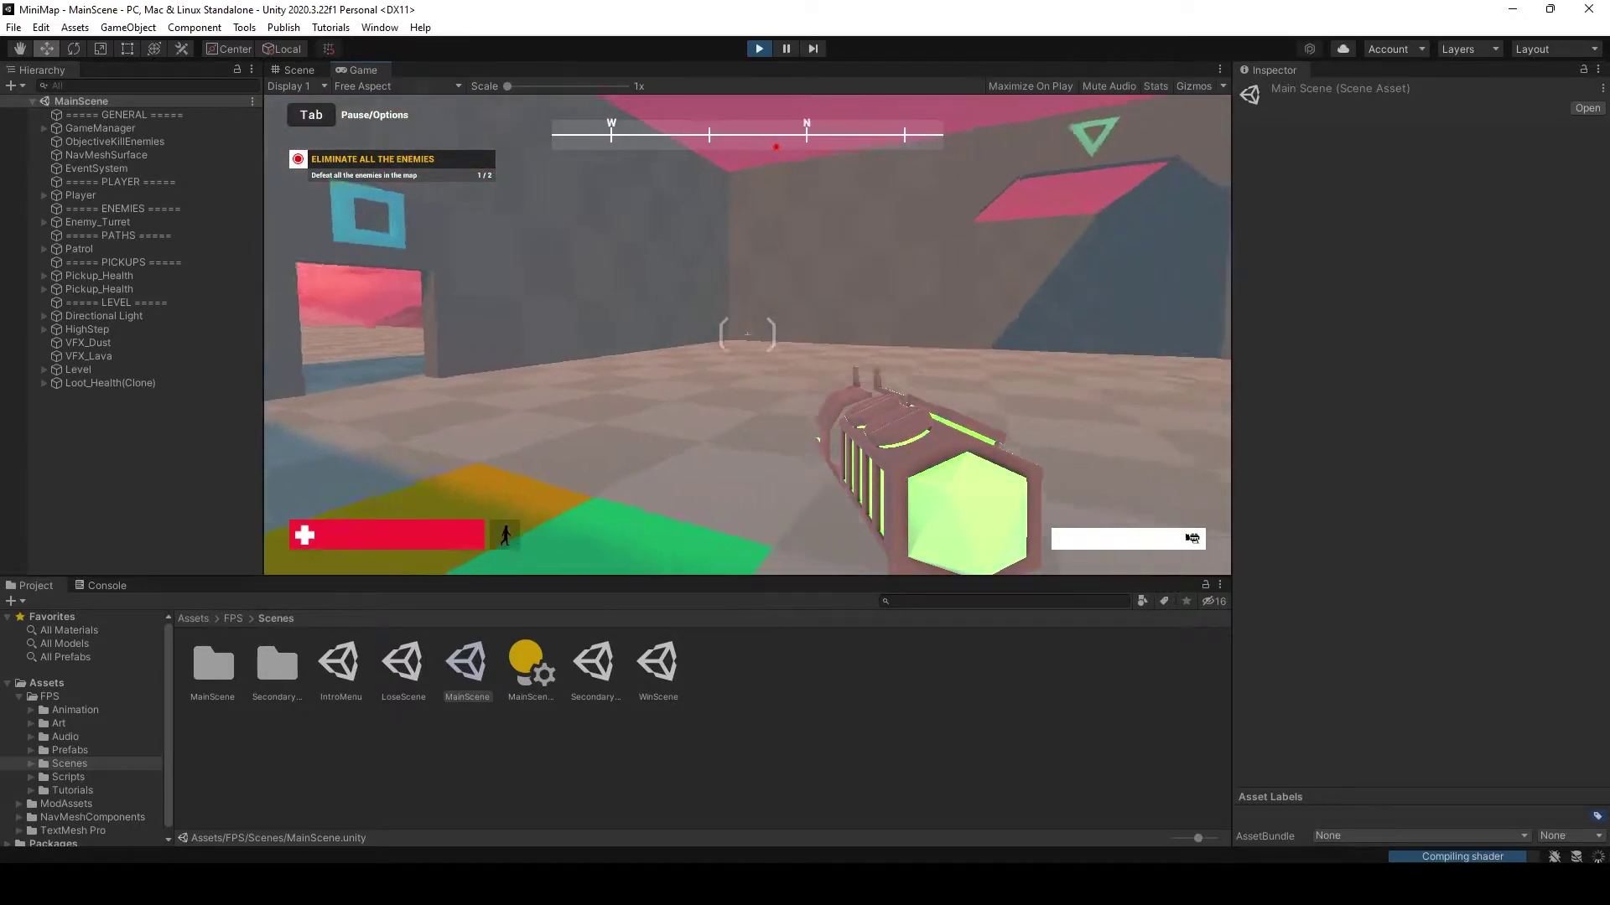
key(w)
key(w)
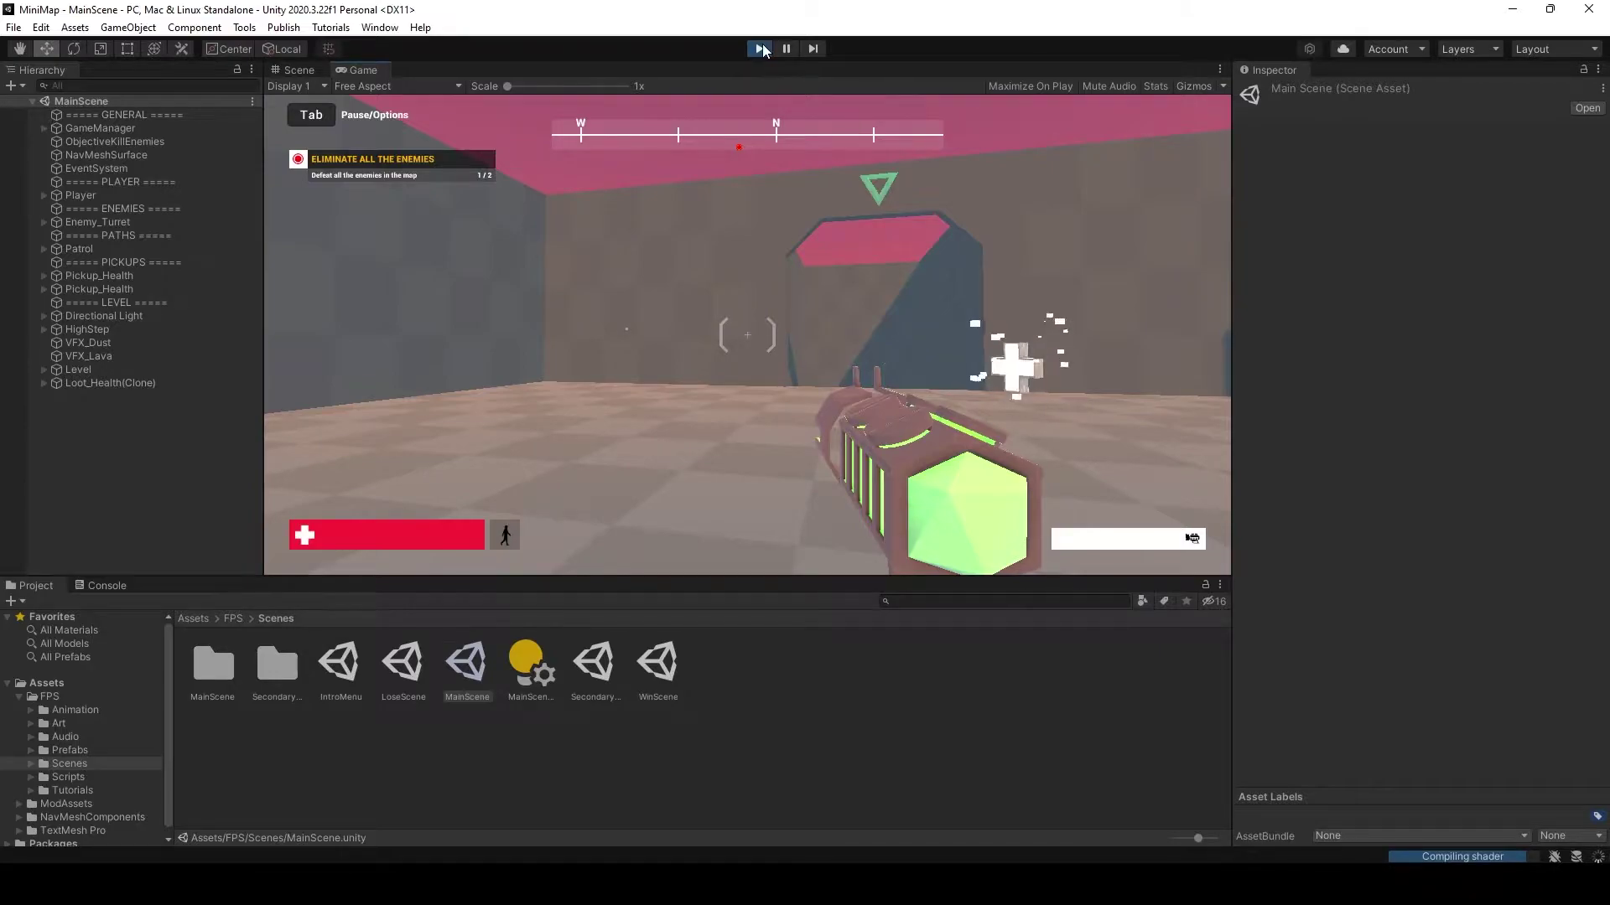
click(760, 50)
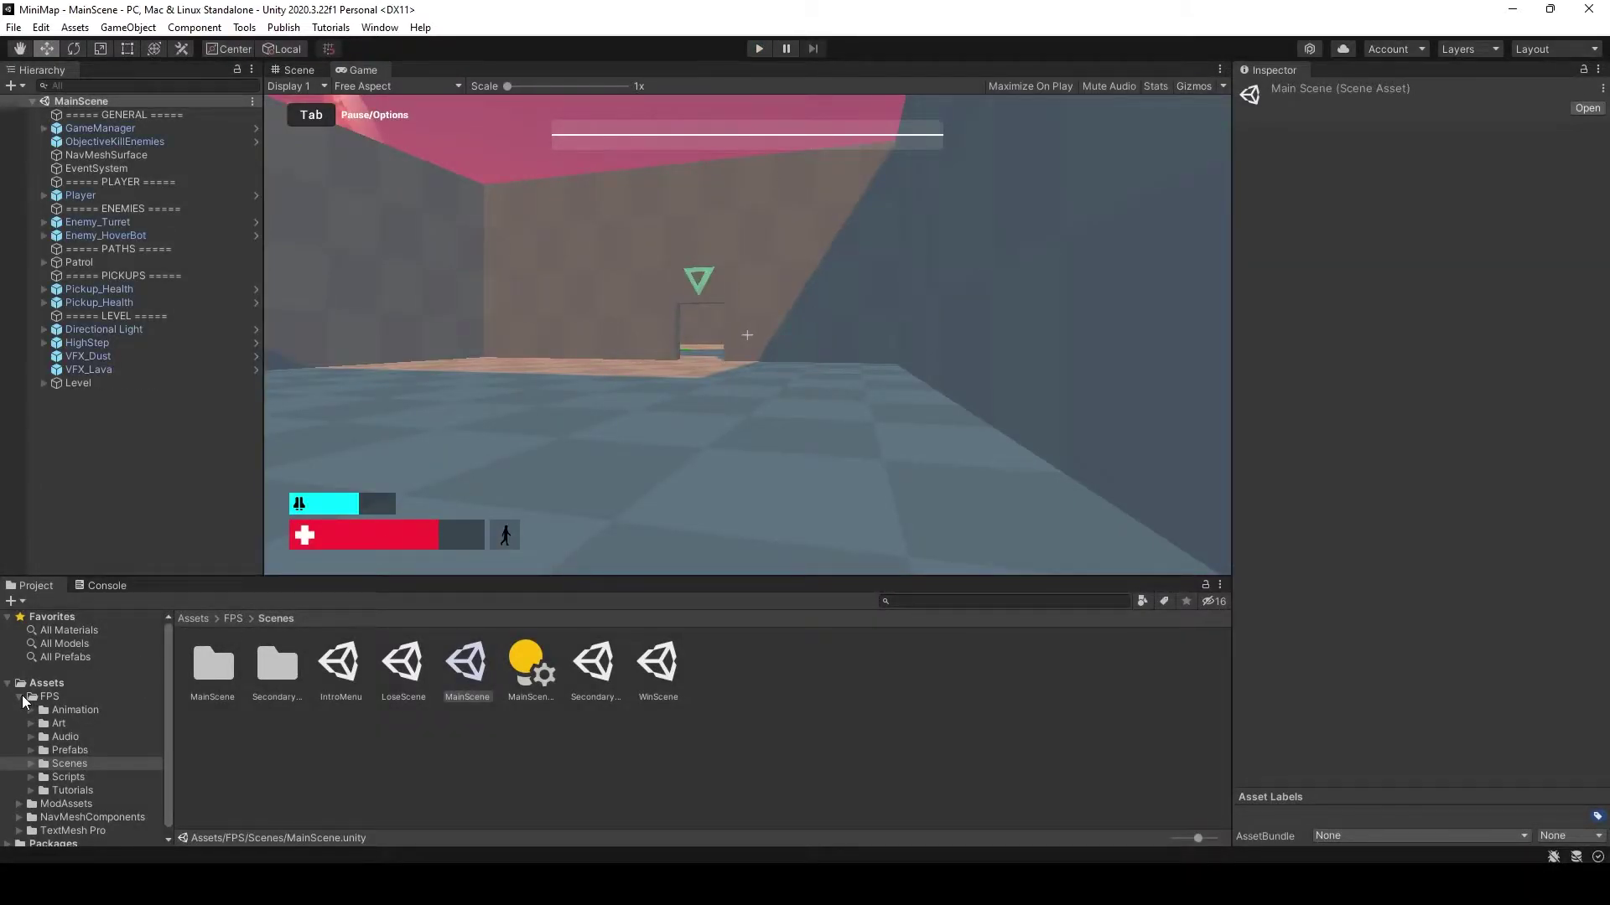
Add the NoesisGUI 3.1.1 package from its package.json on disk
click(384, 30)
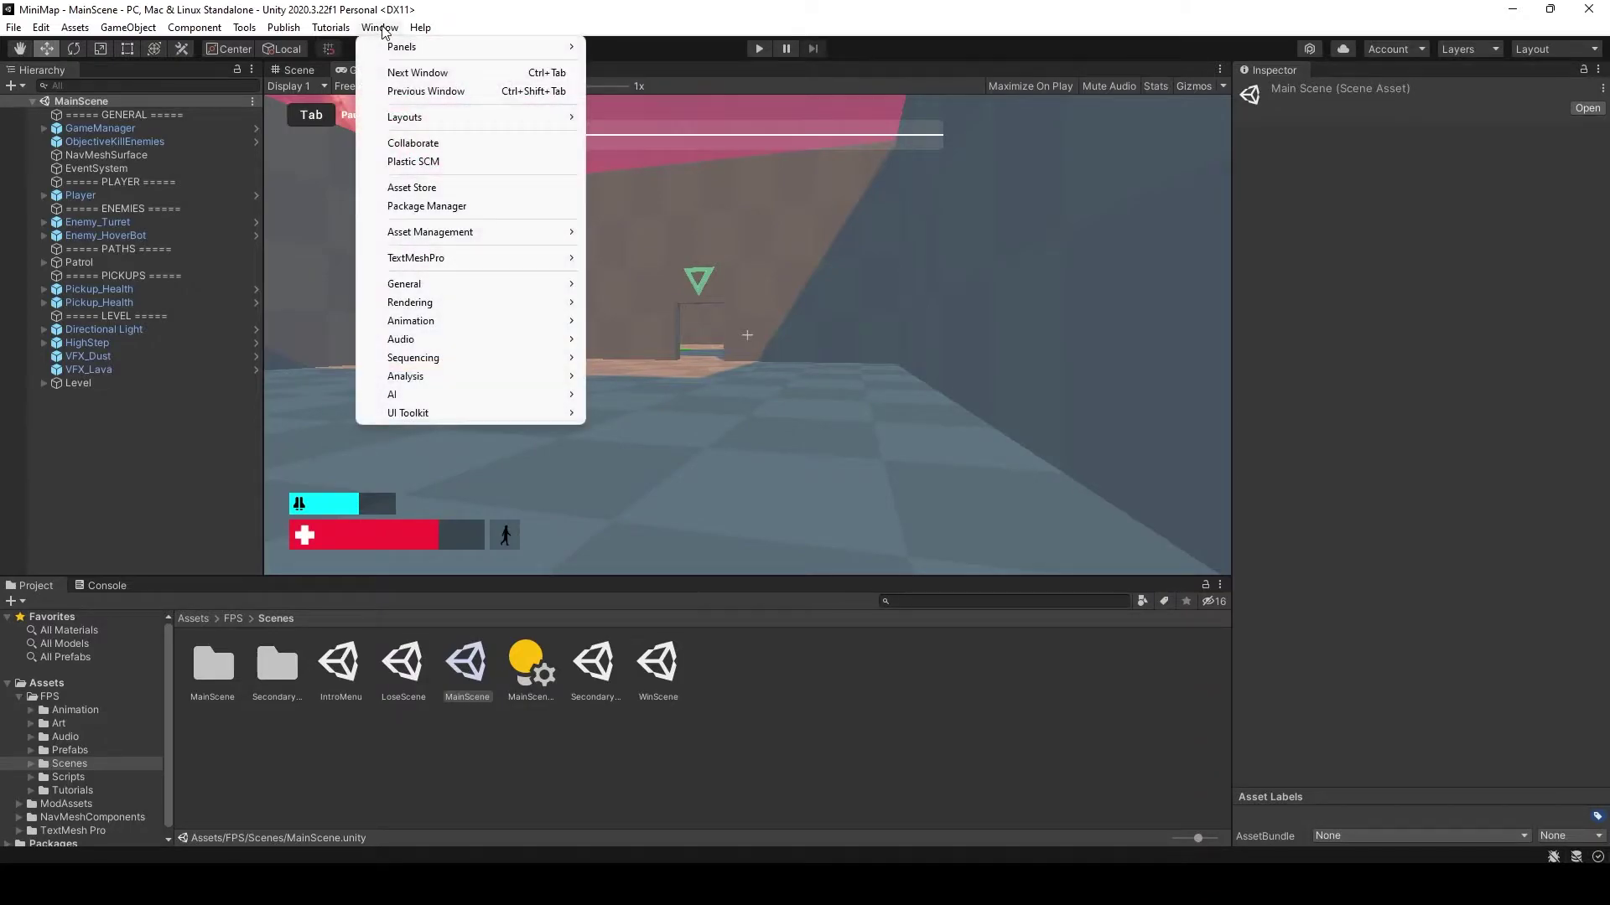
click(452, 207)
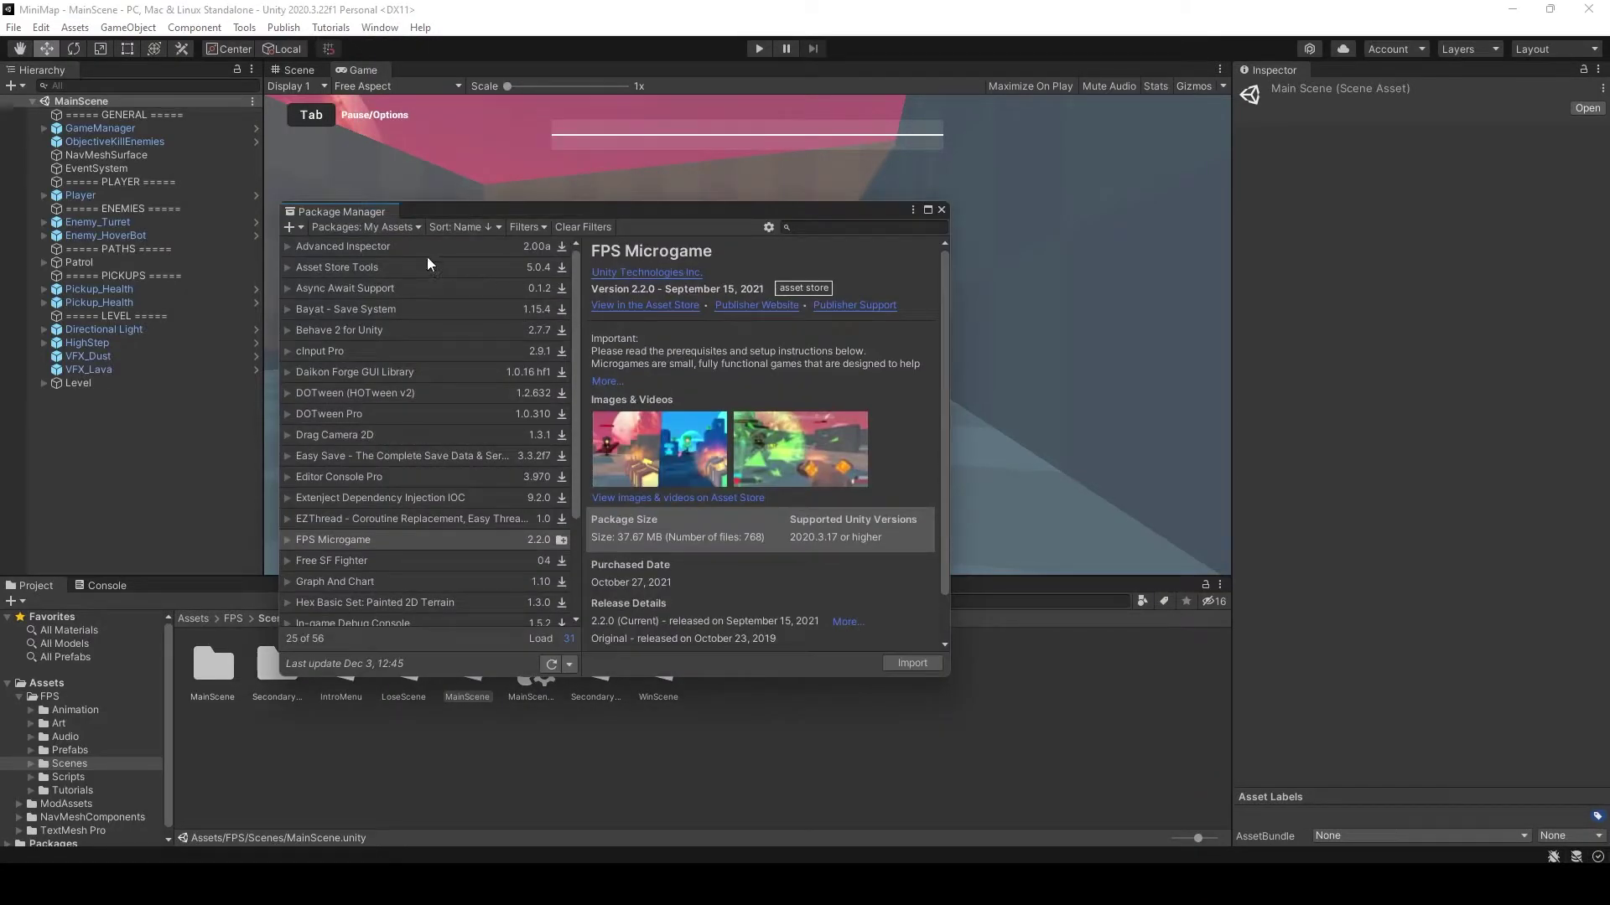
click(299, 226)
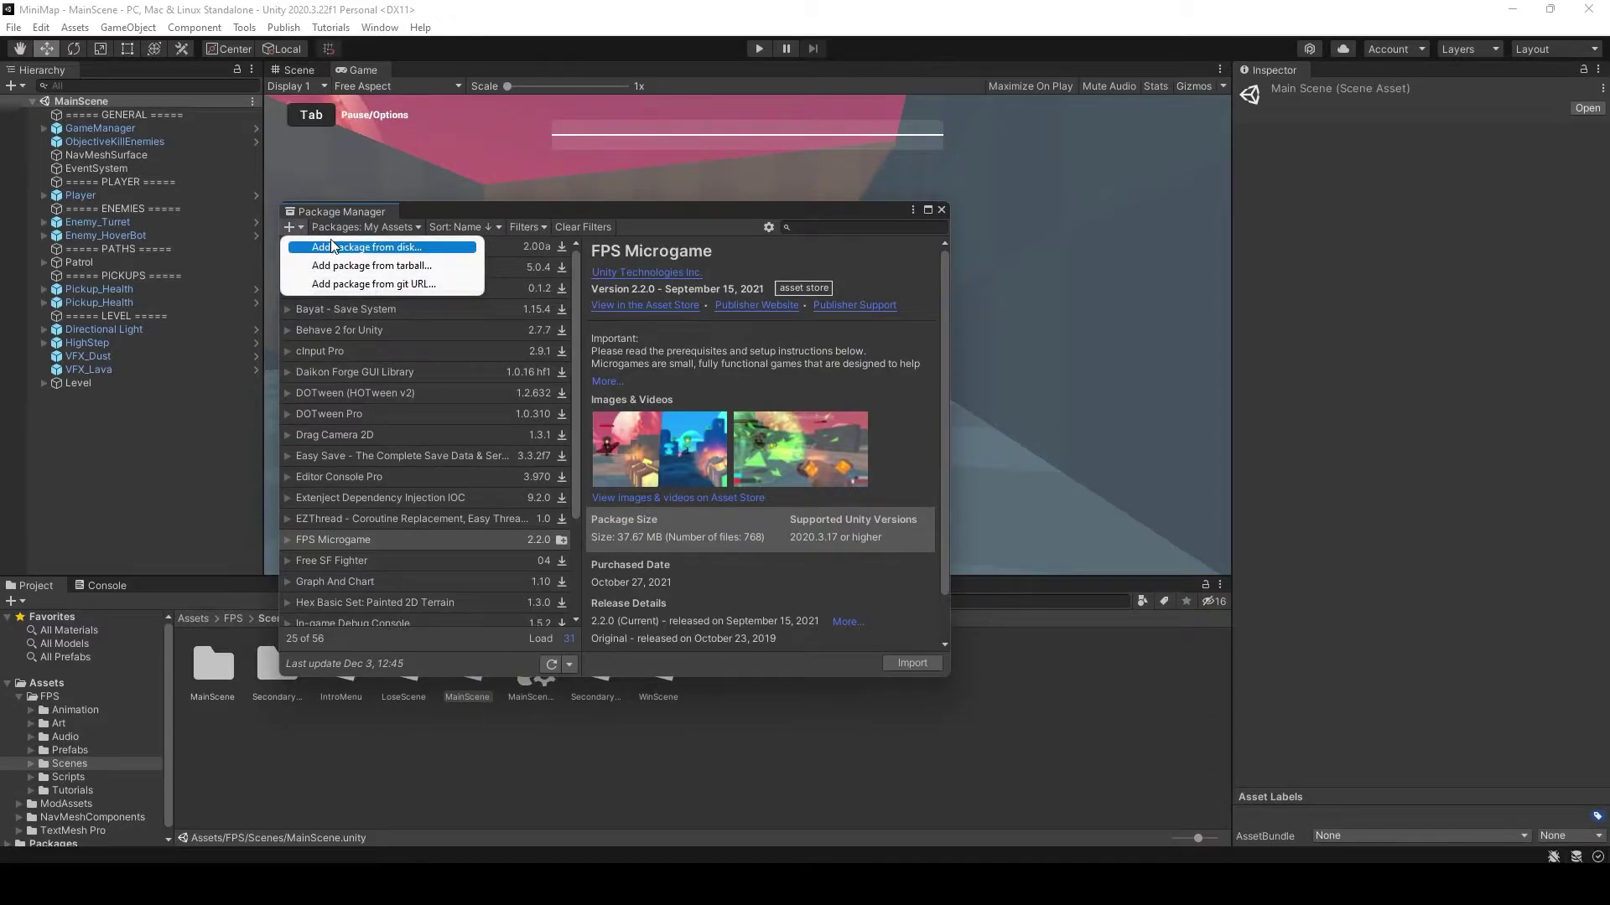
click(400, 249)
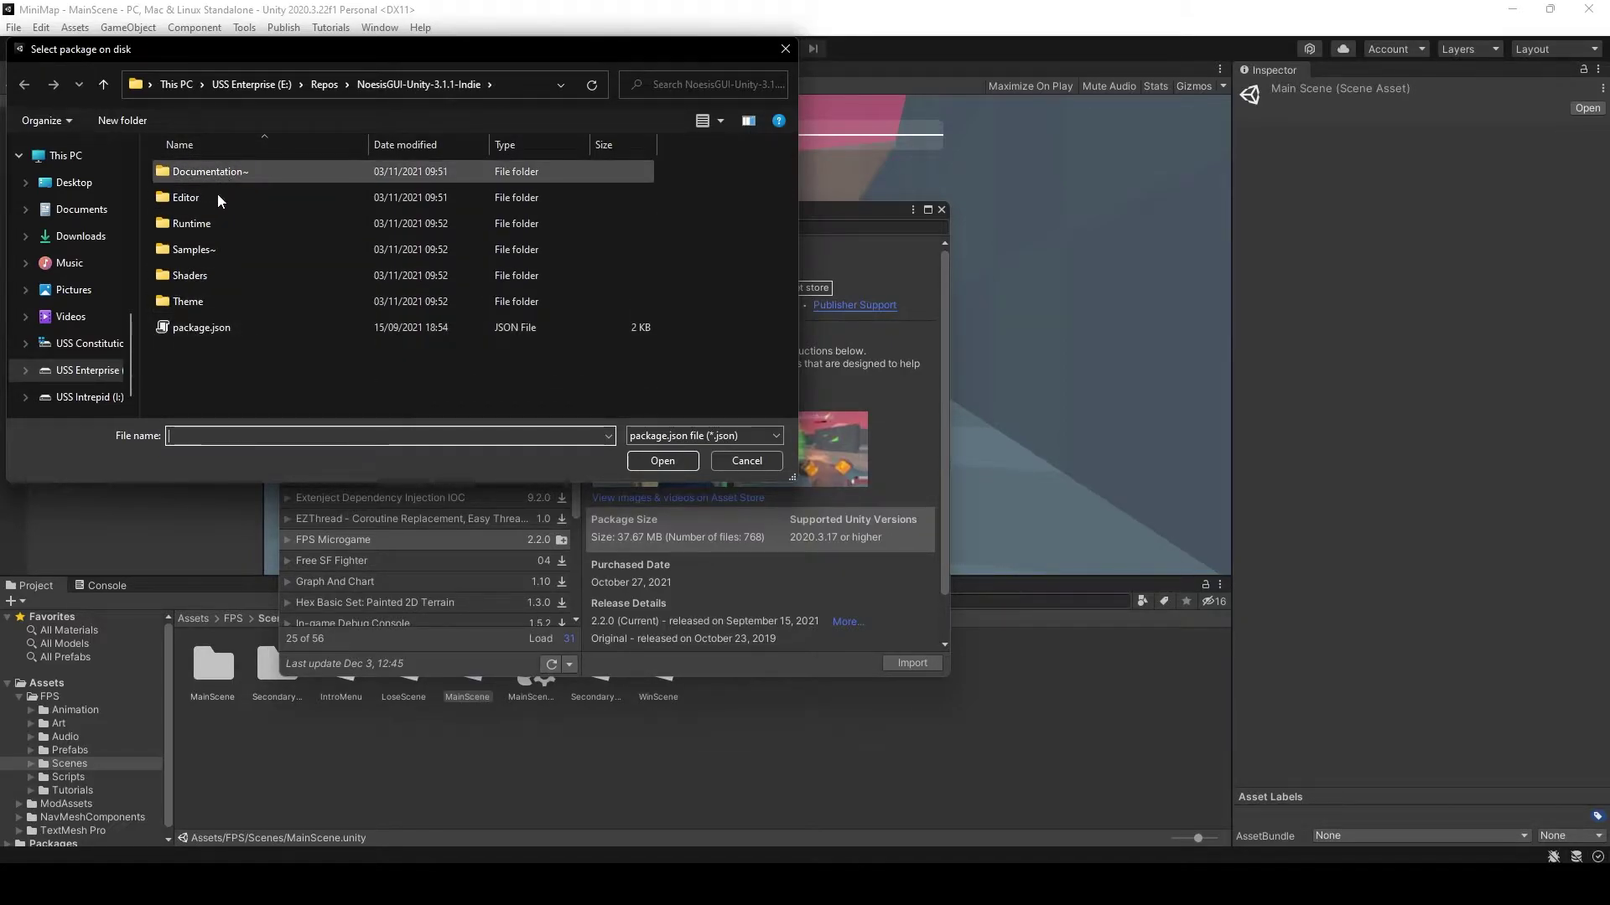
click(211, 332)
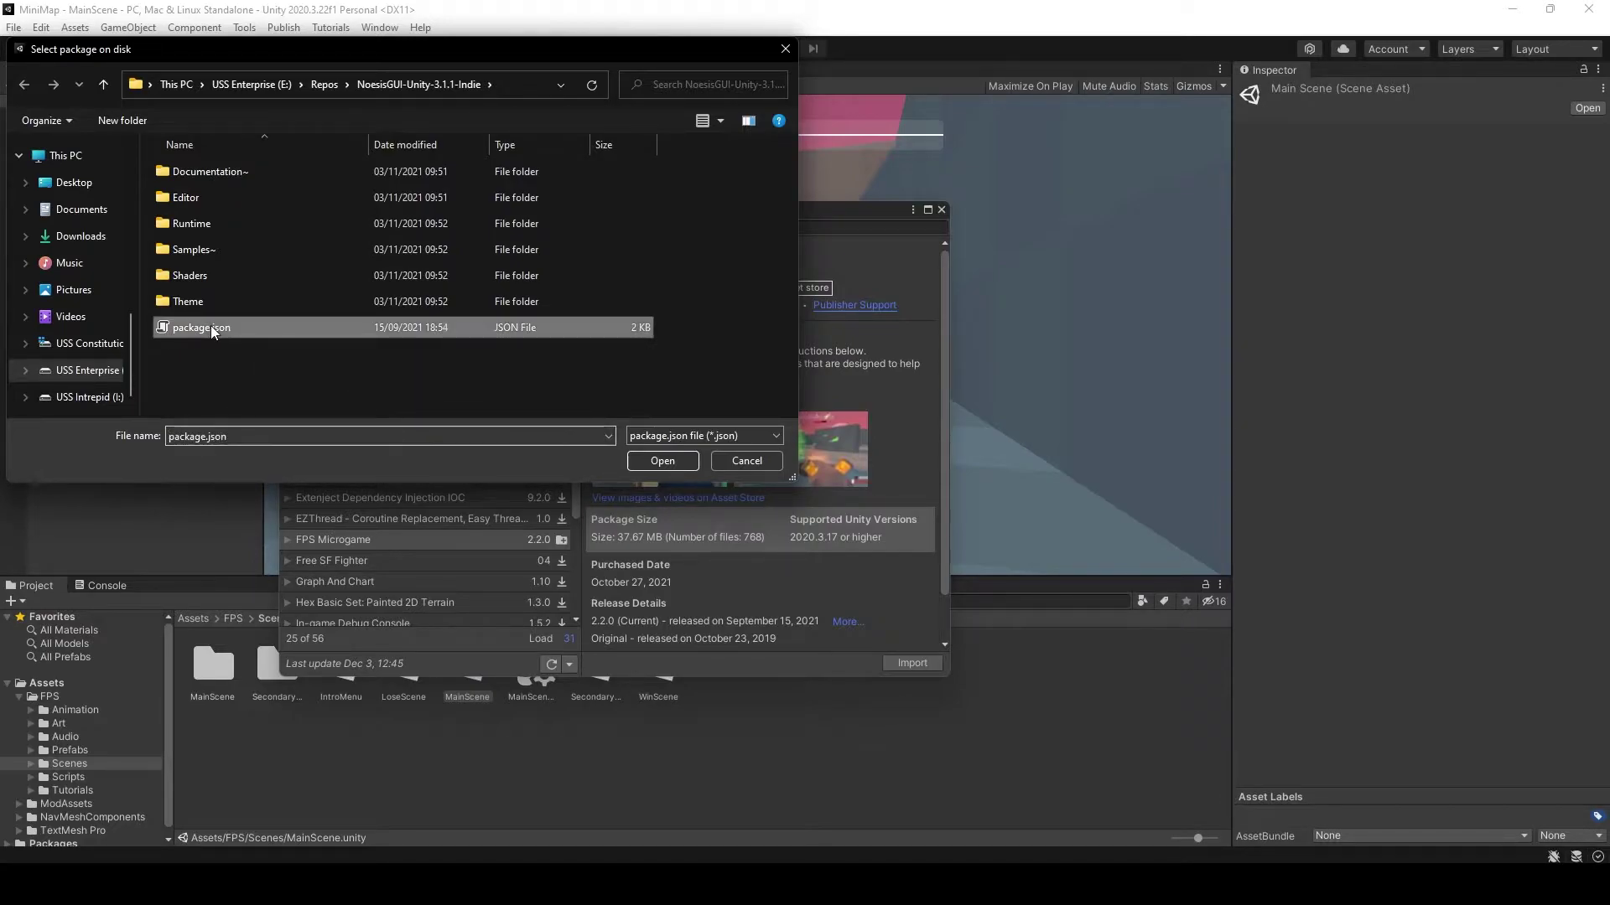
click(662, 461)
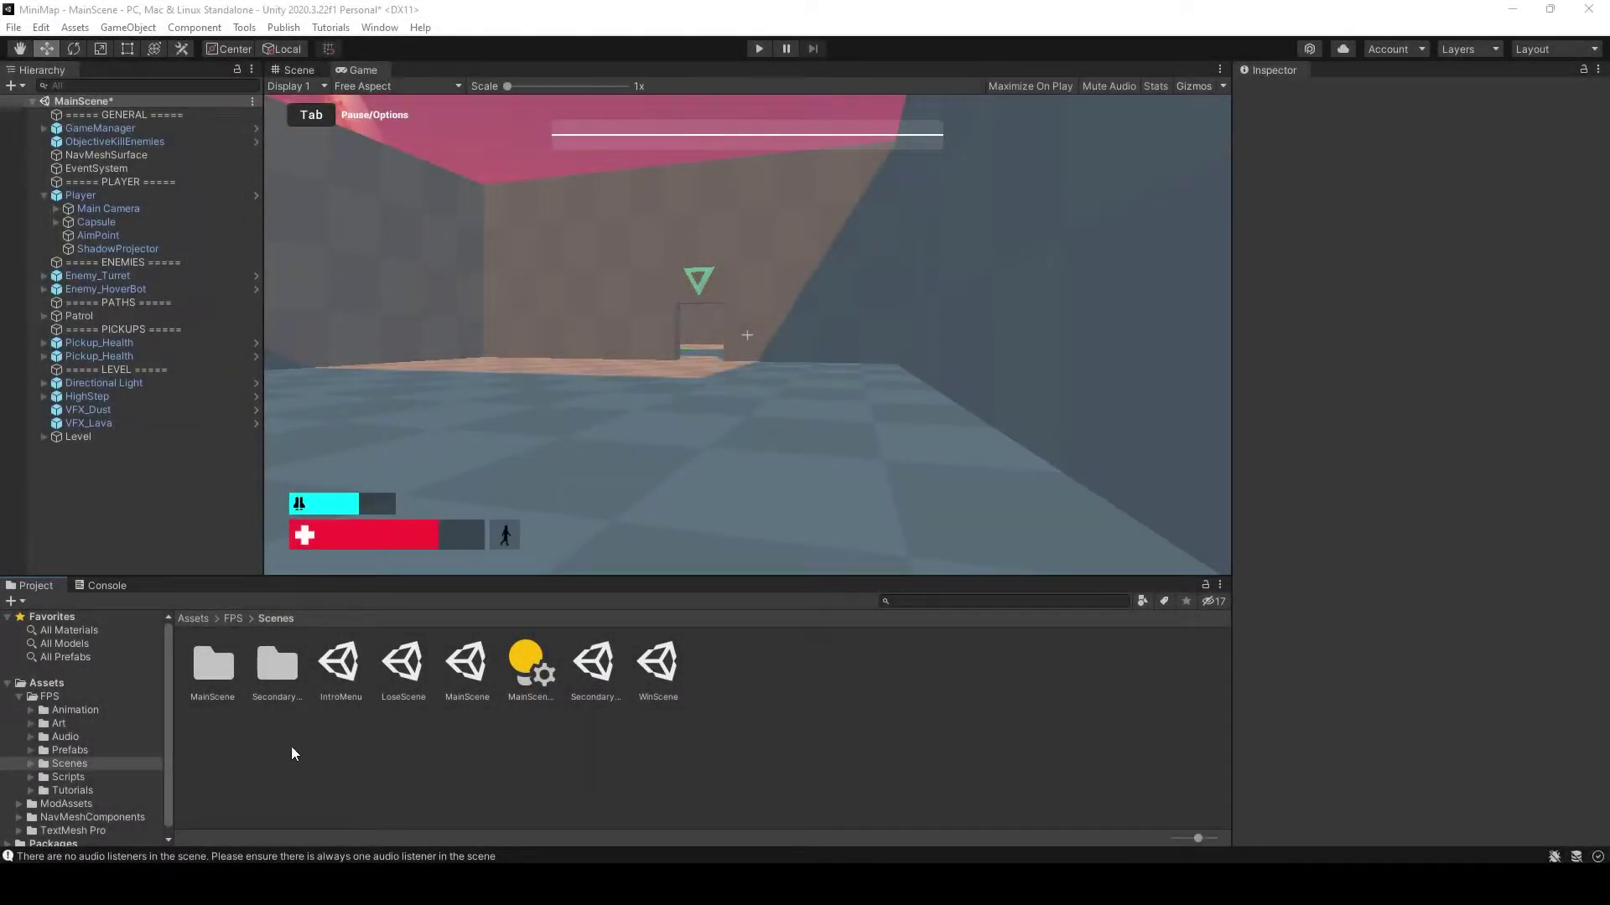
Create a new folder named NoesisGUI under Assets
click(56, 683)
right_click(55, 683)
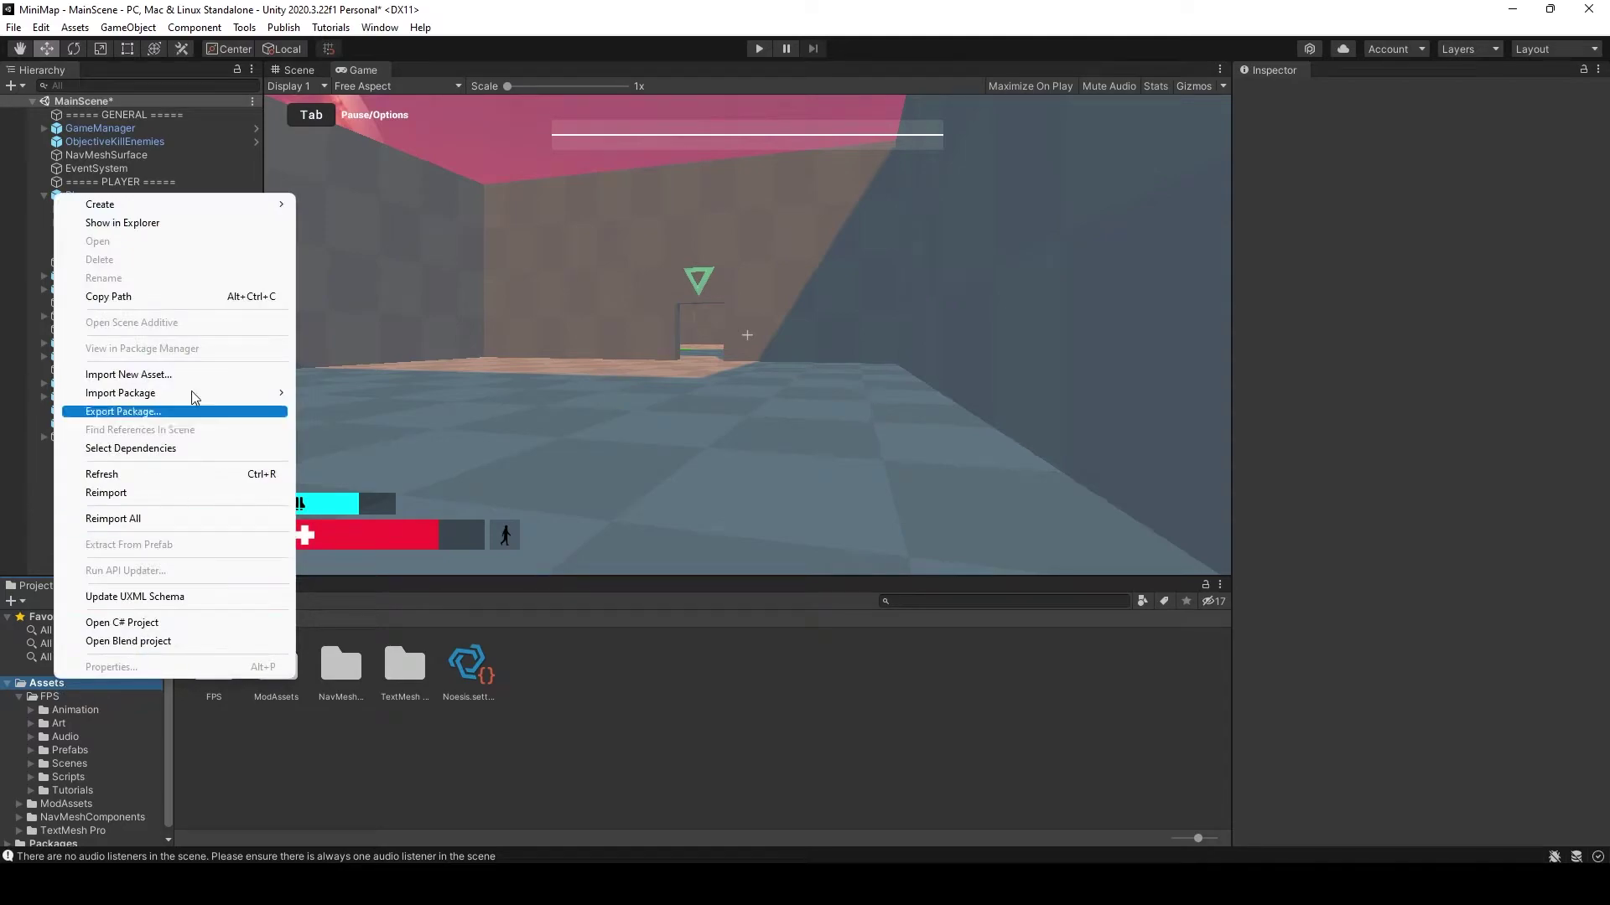
mouse_move(195, 210)
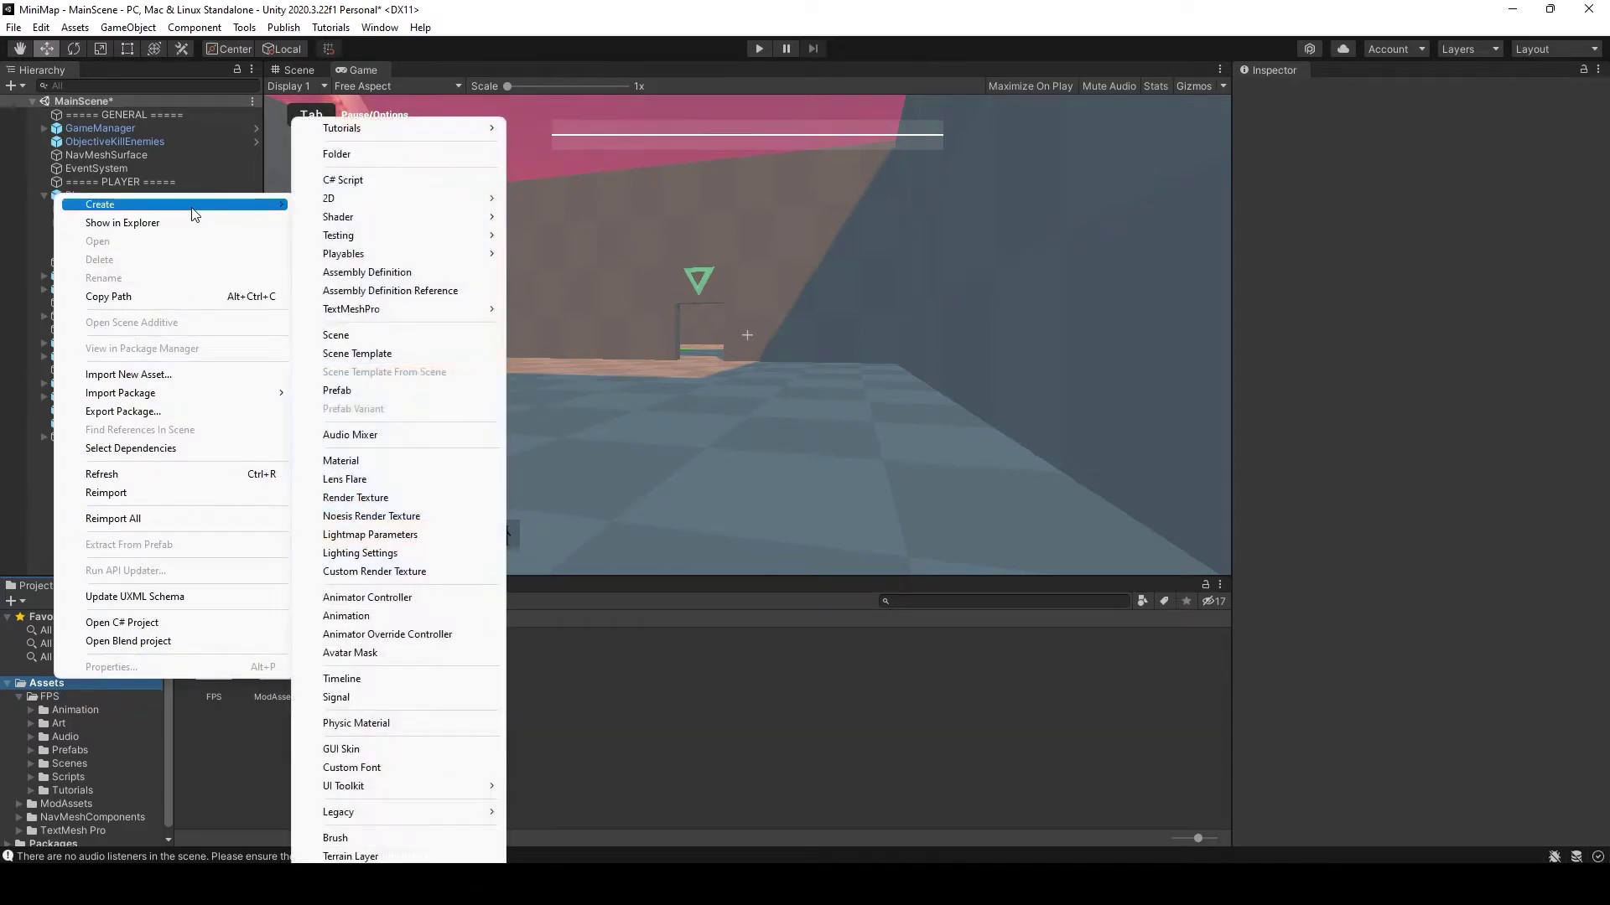
click(380, 158)
text(NoesisGUI)
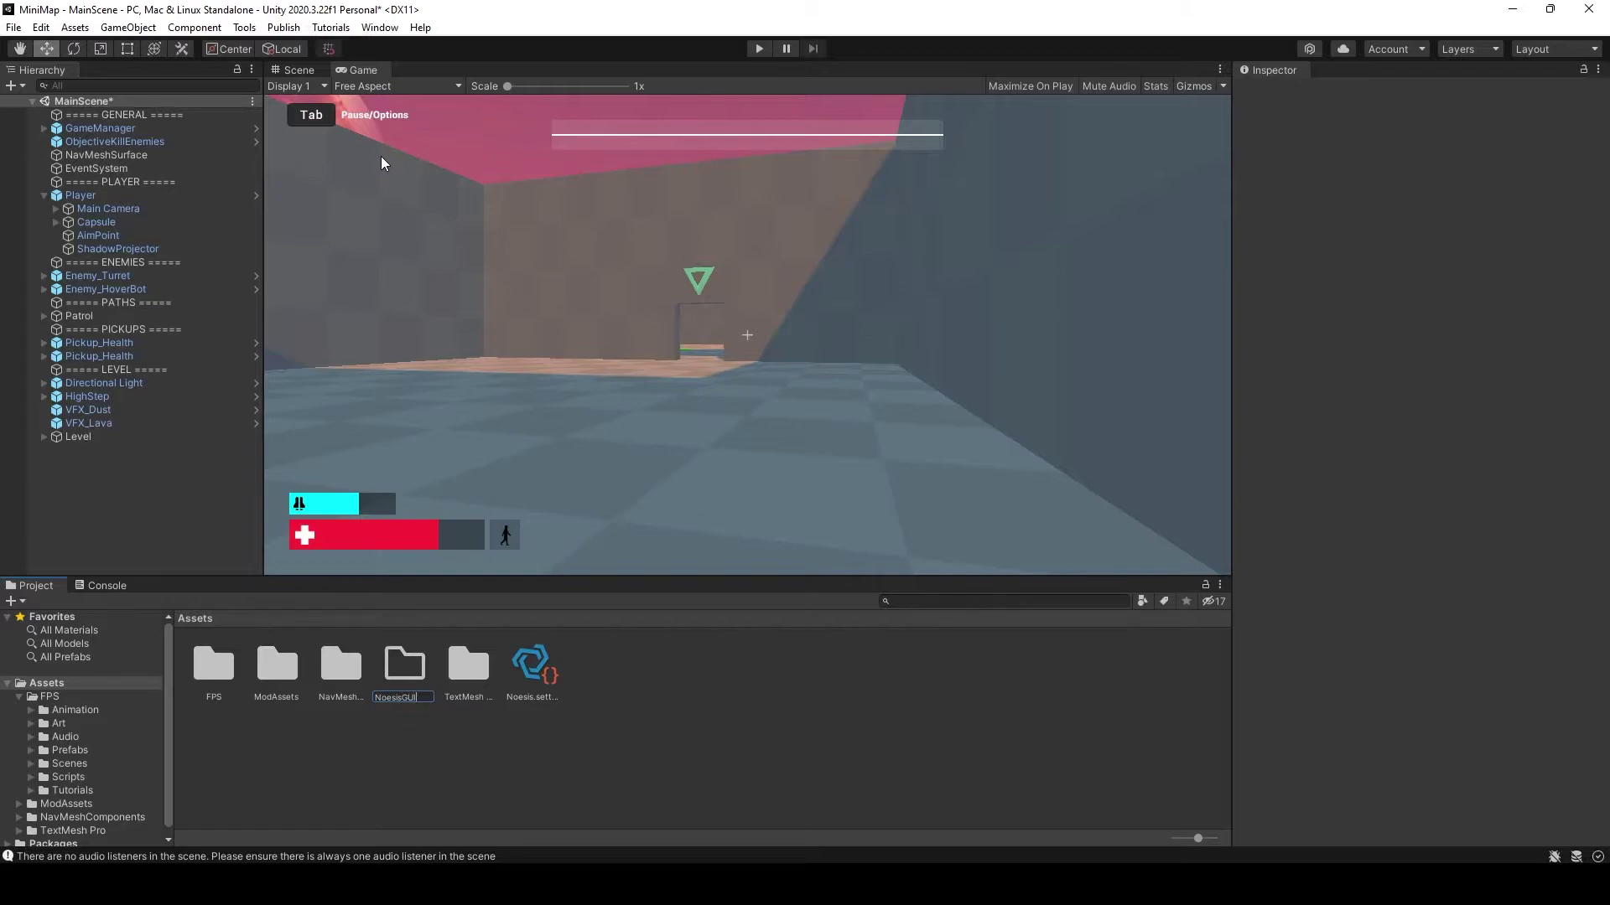
key(Return)
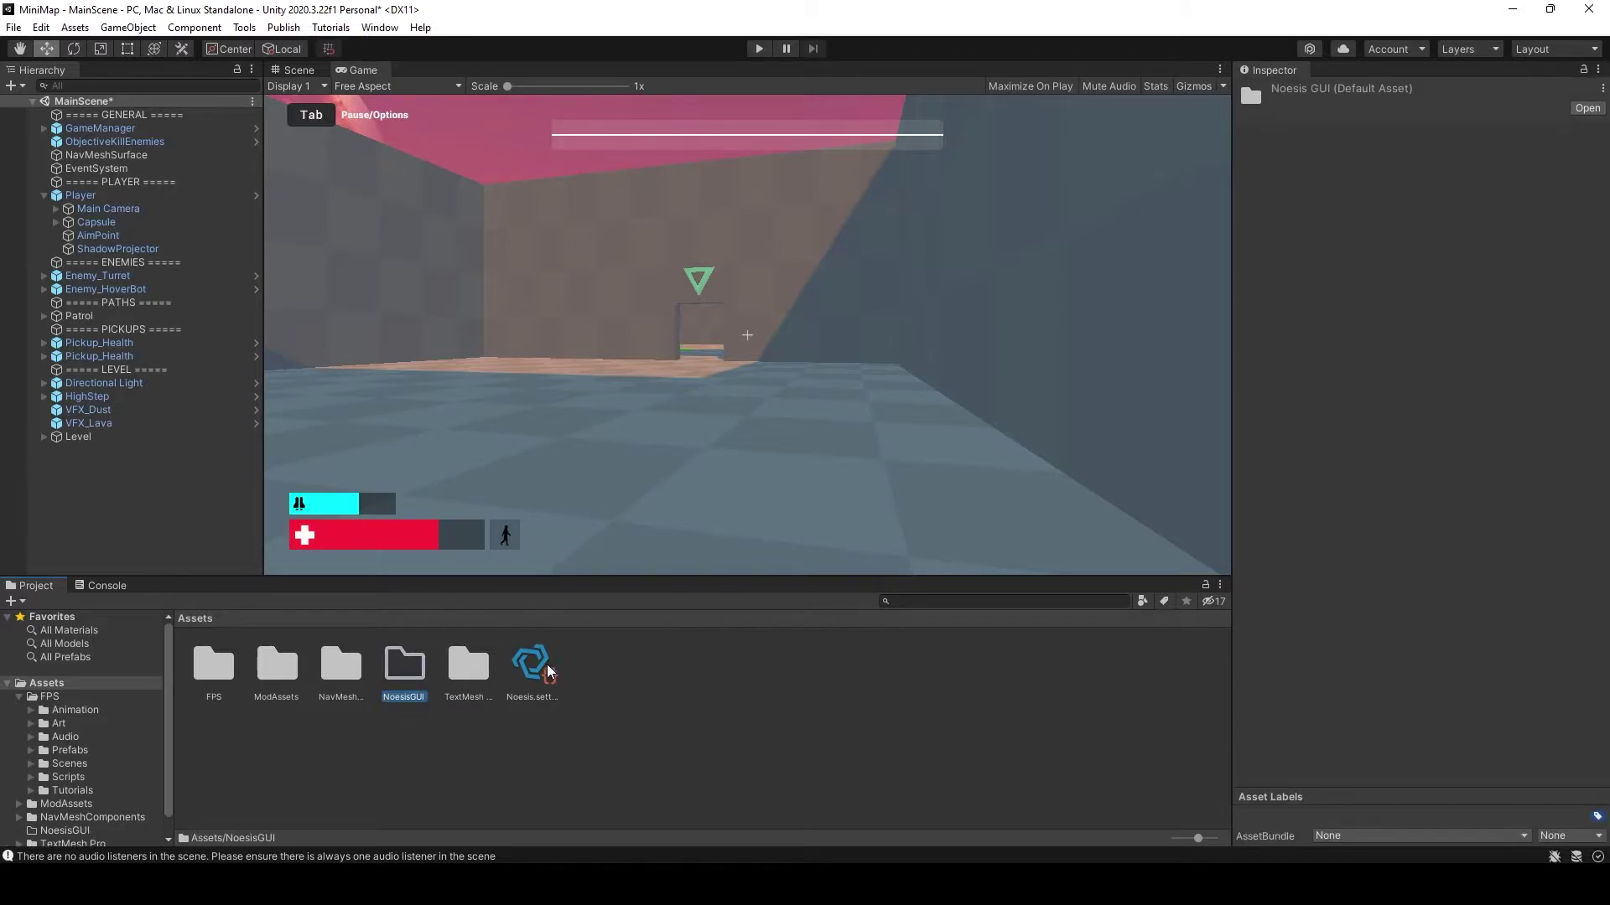
Move Noesis.settings into the NoesisGUI folder and show its contents
drag(545, 669, 416, 676)
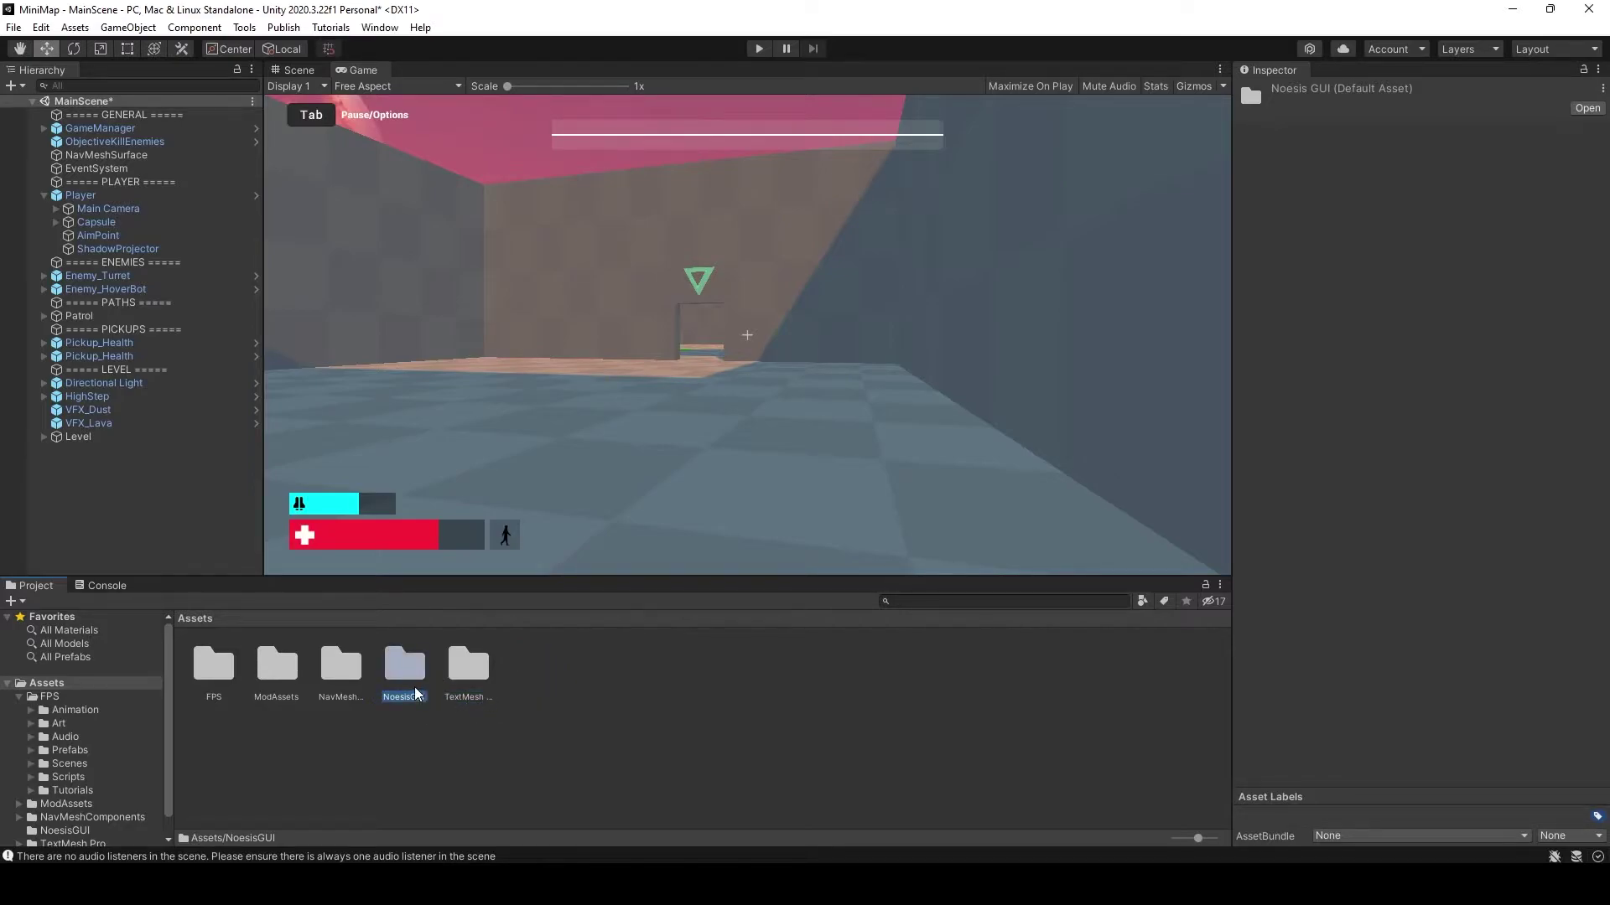
double_click(417, 693)
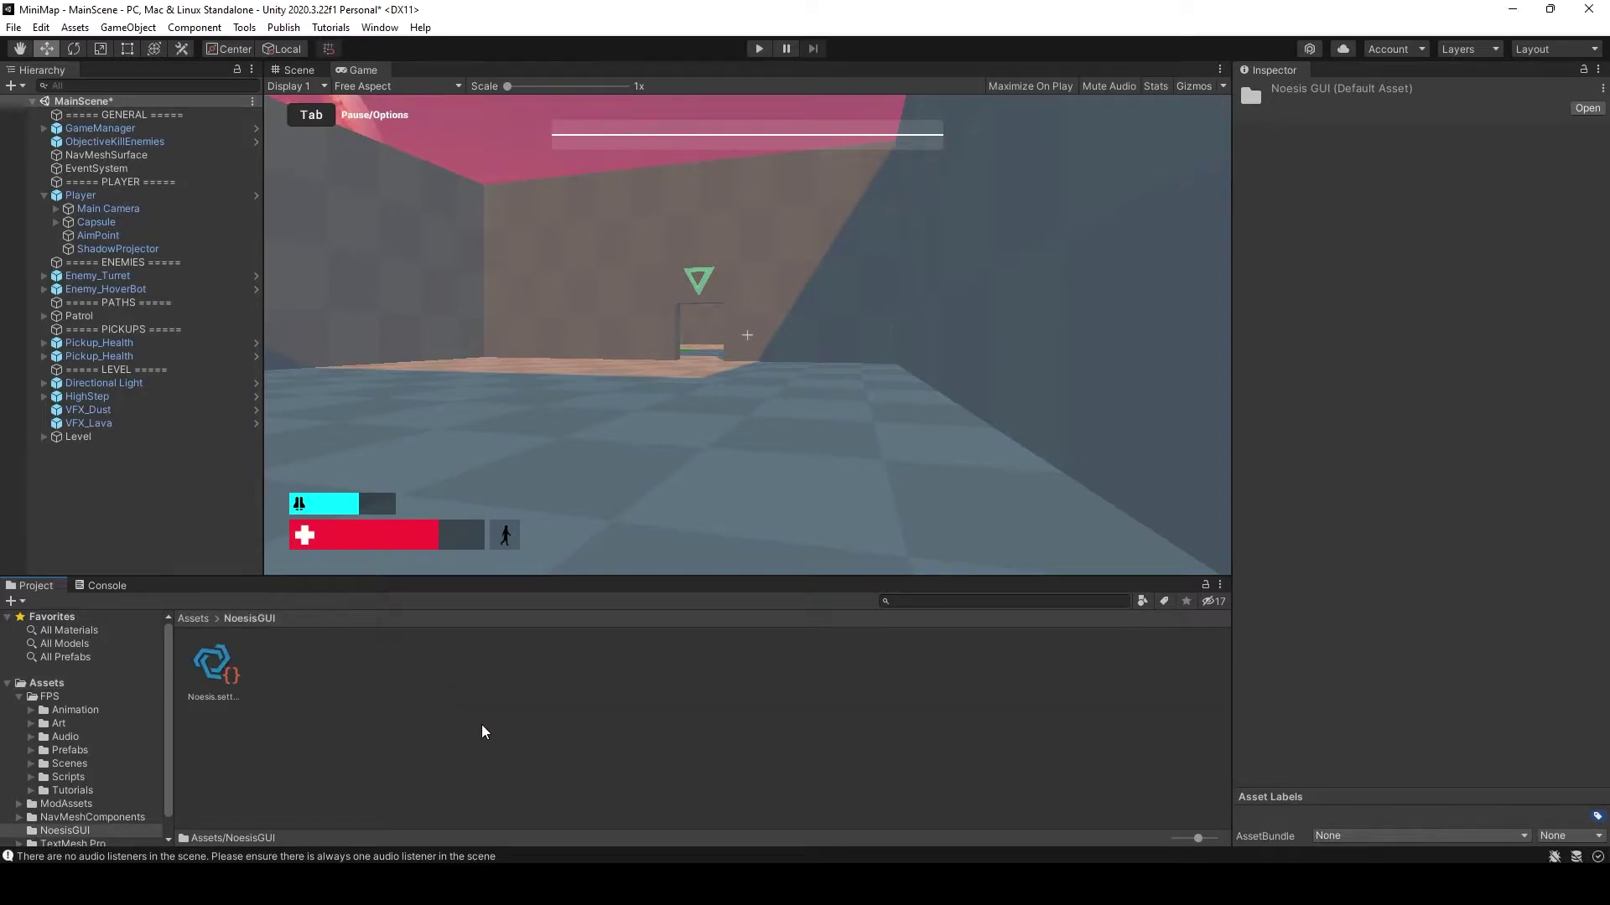
click(75, 27)
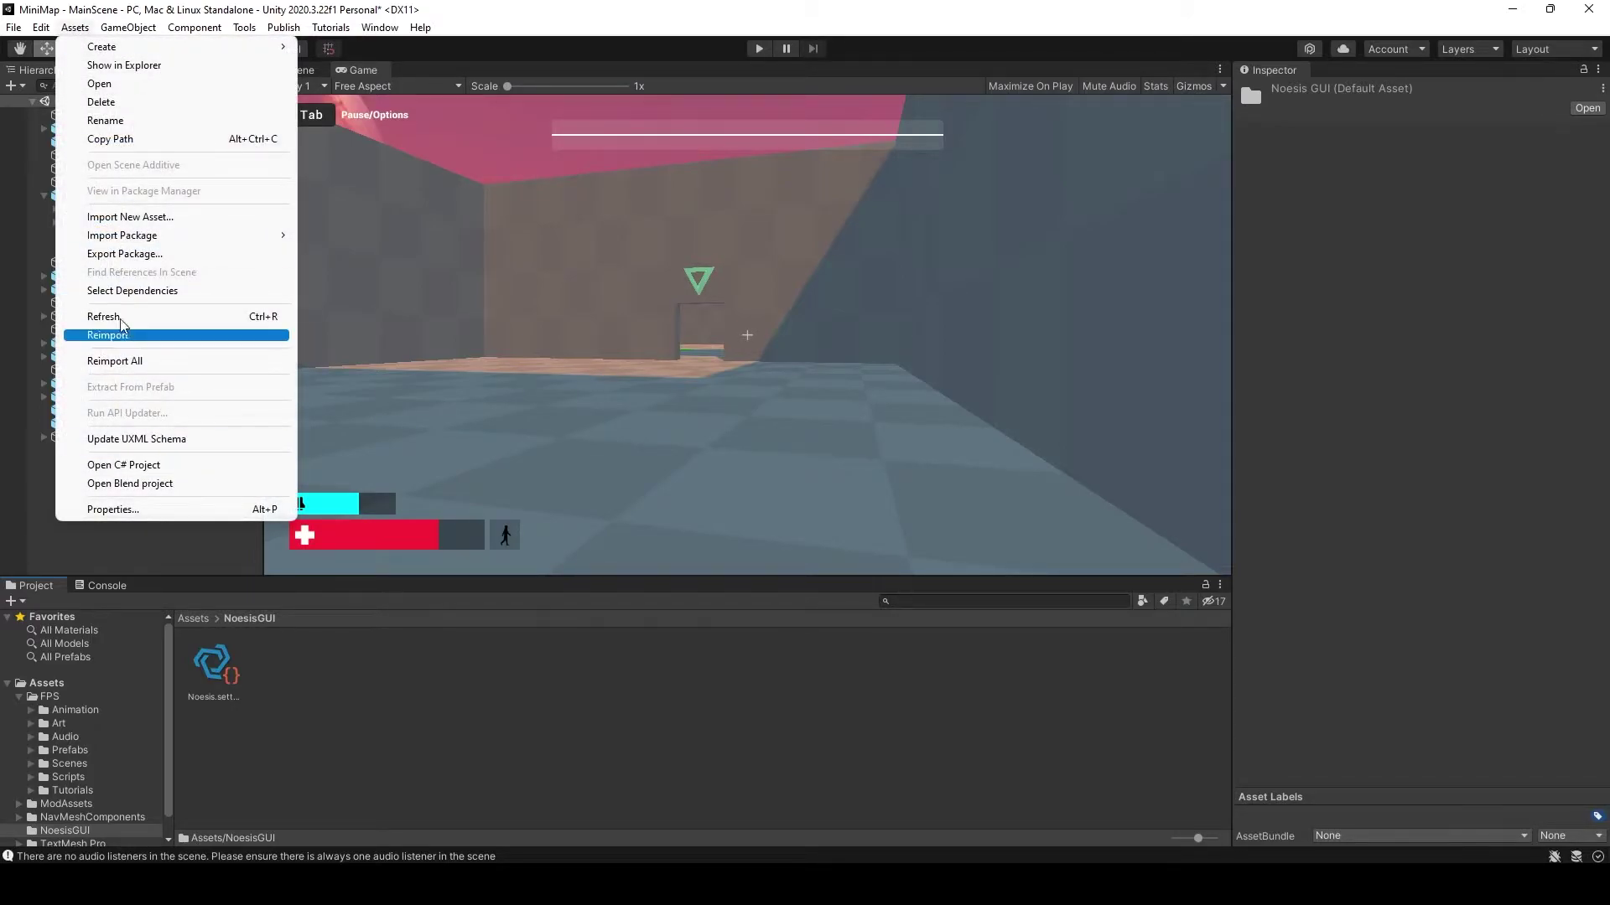
Open the project in Blend and include the NoesisGUI folder in it
click(183, 487)
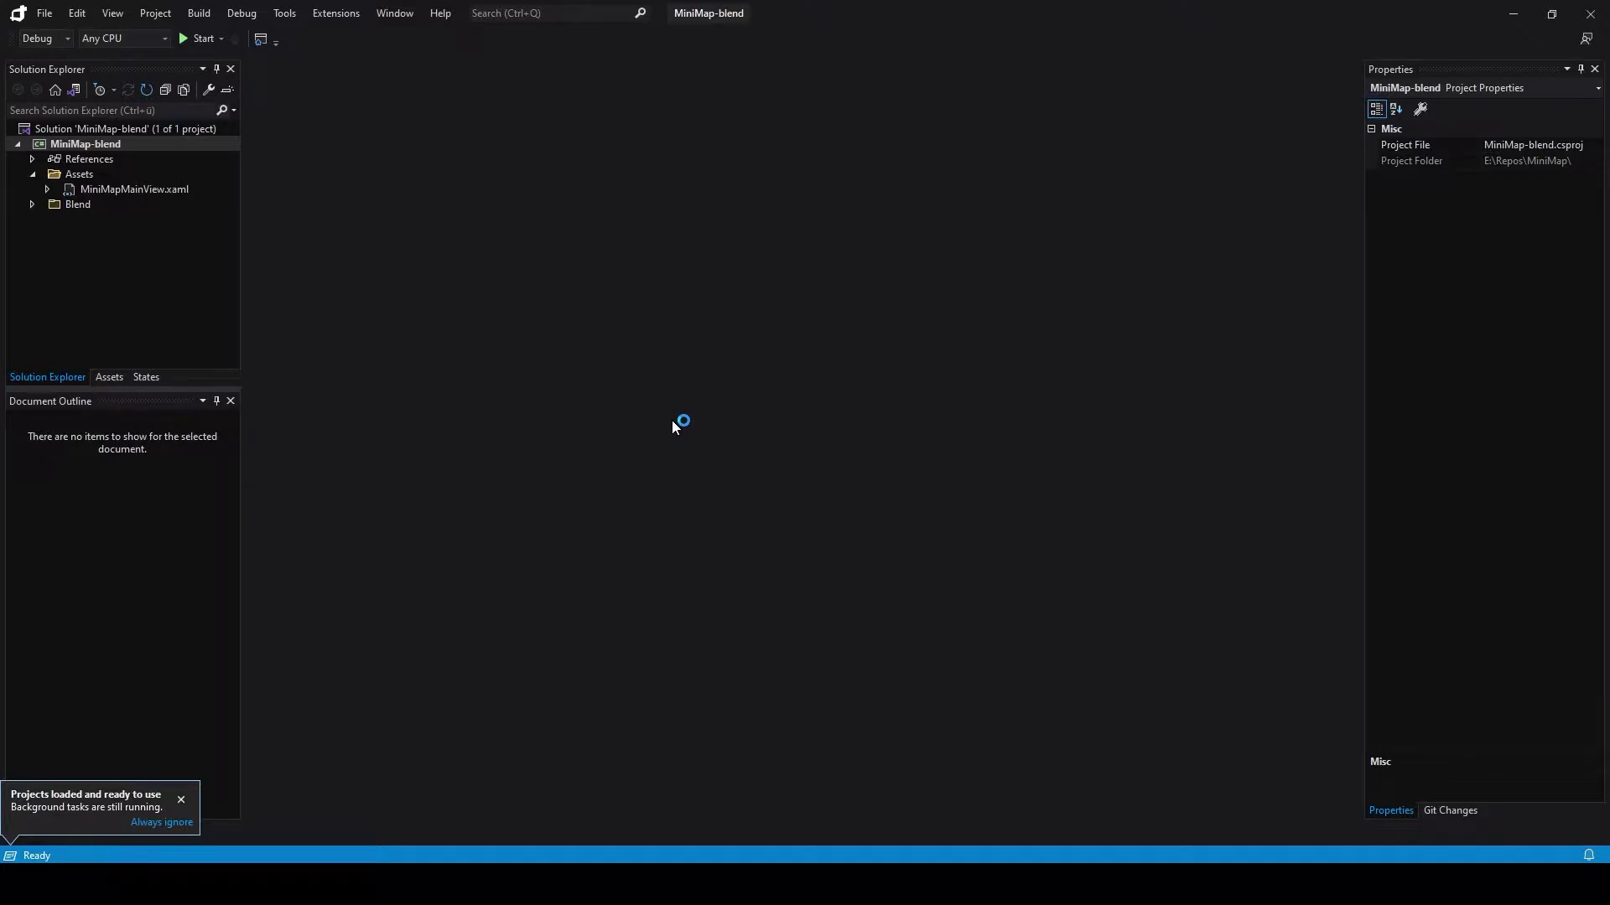
click(109, 150)
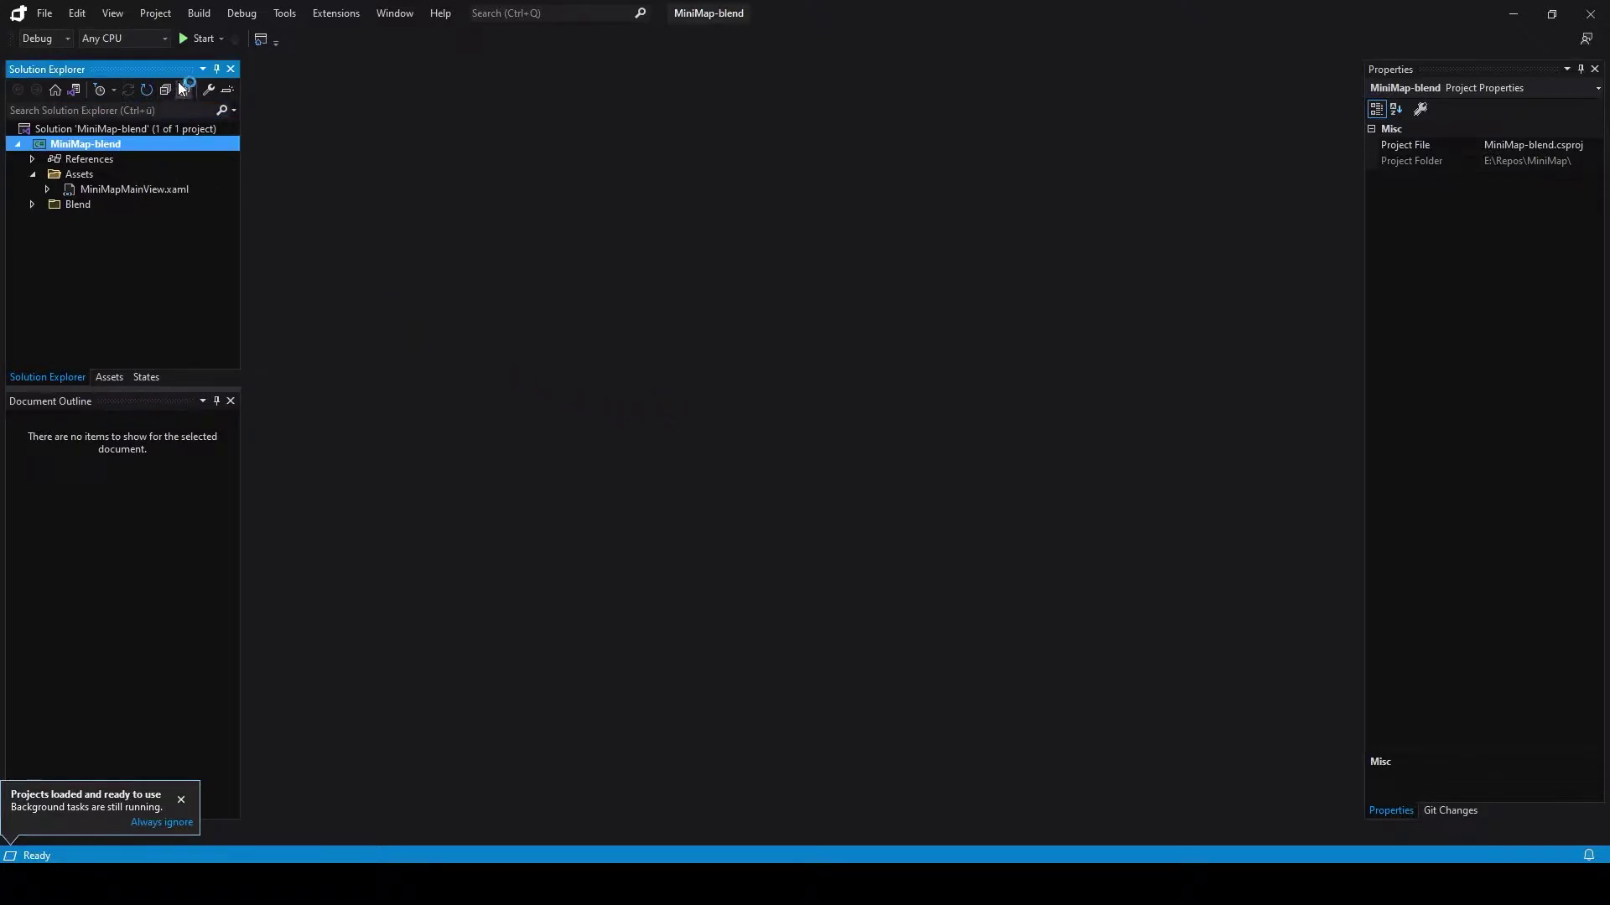
click(184, 88)
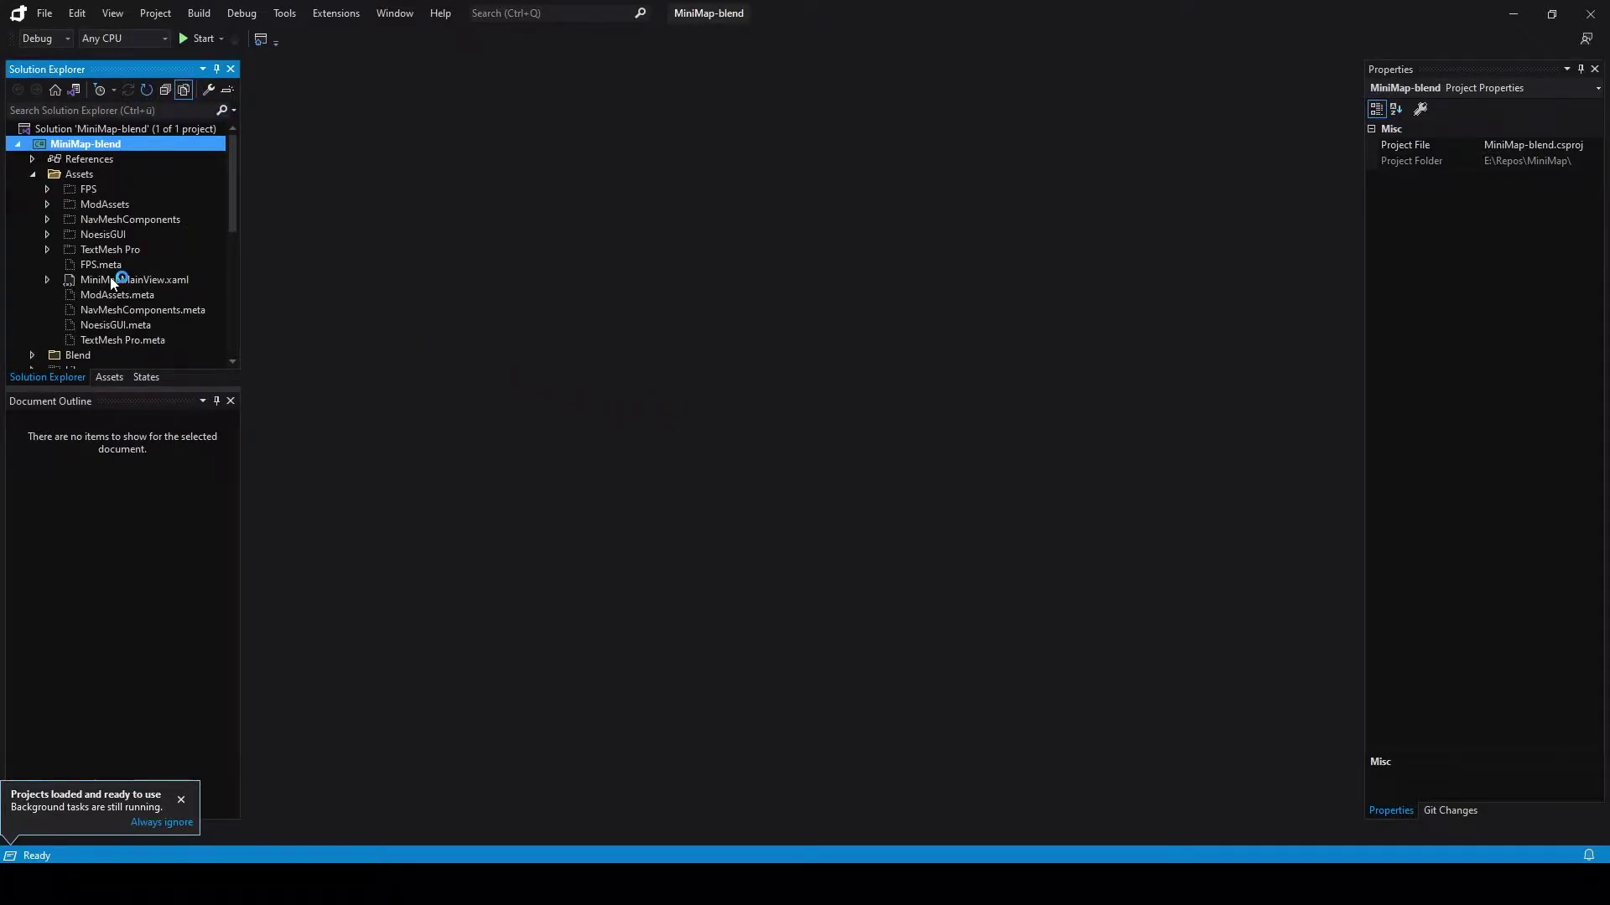
scroll(118, 301, down, 1)
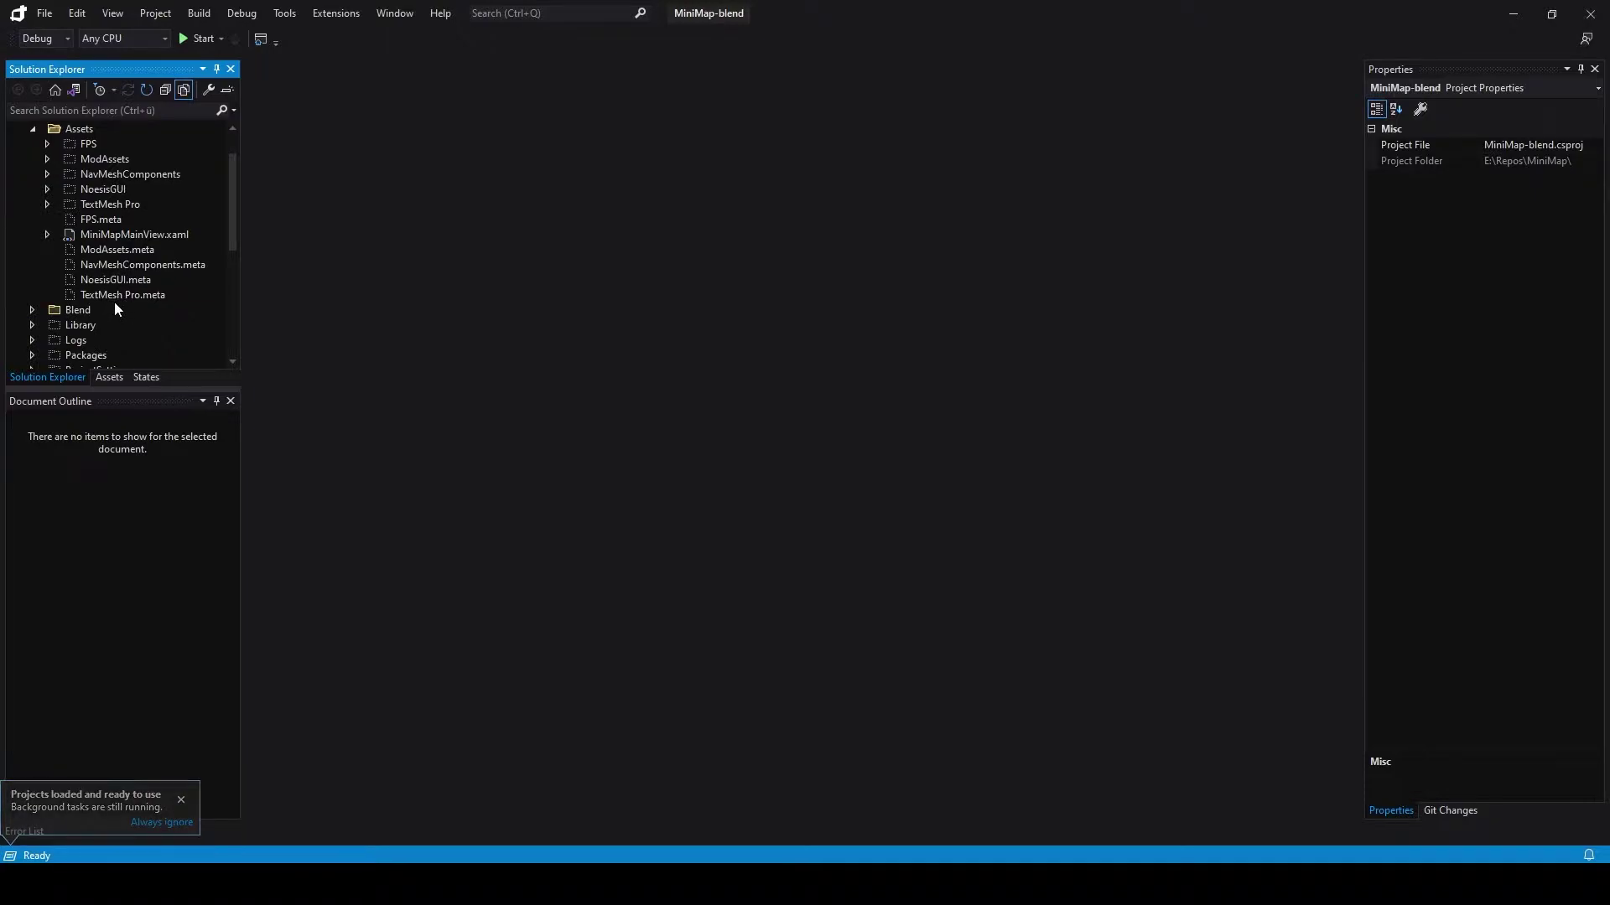
scroll(124, 243, up, 1)
click(108, 238)
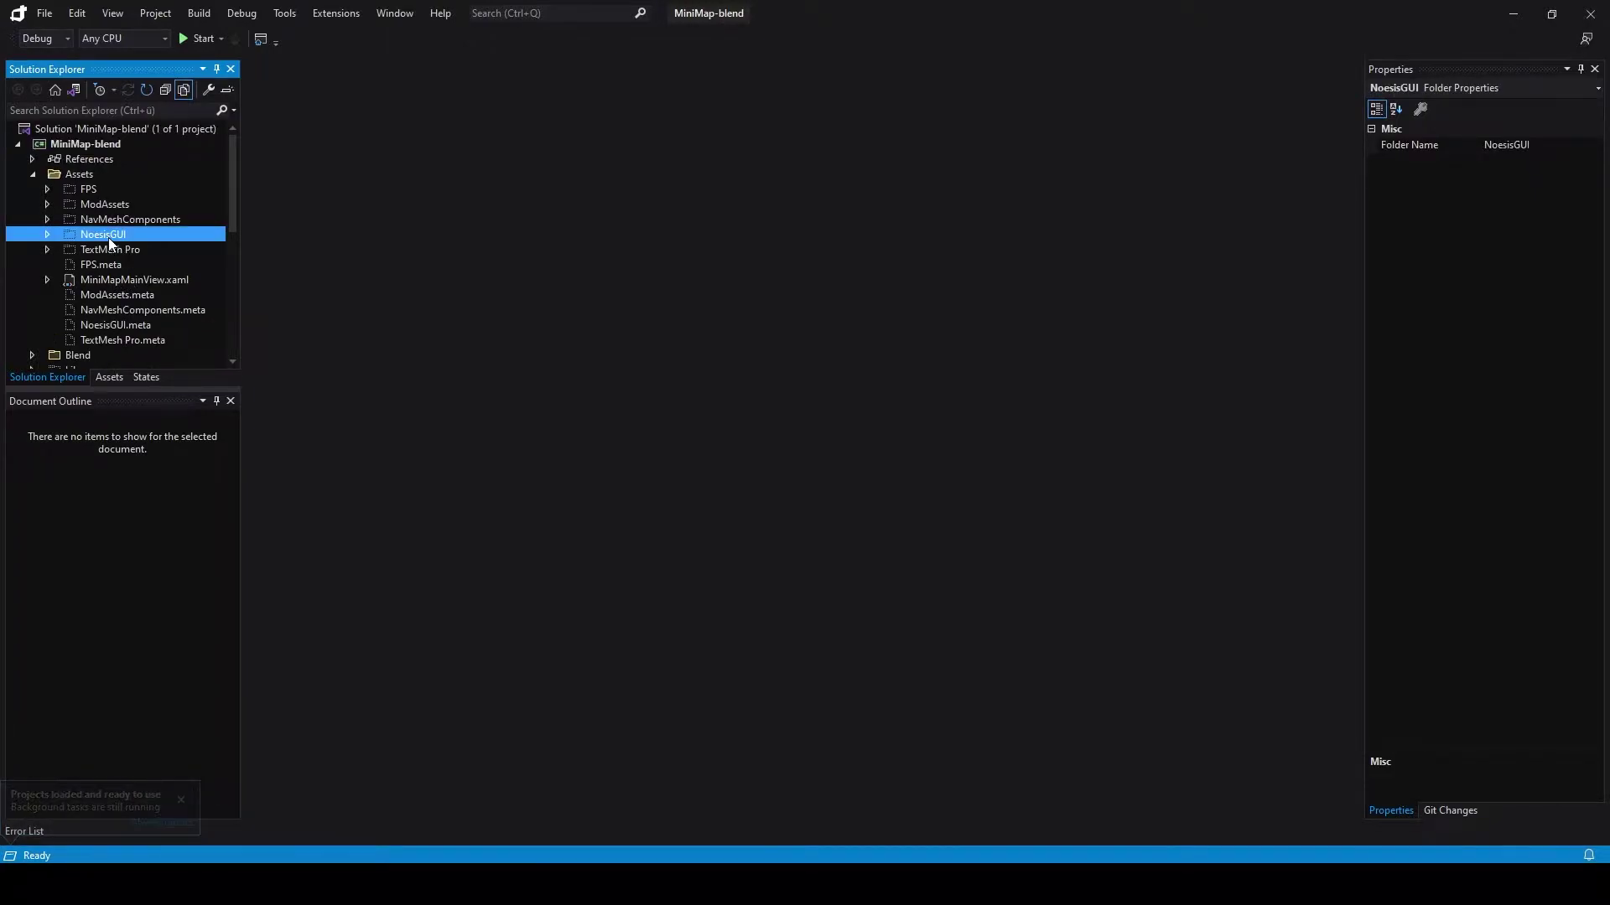
right_click(109, 238)
click(85, 313)
Move MiniMapMainView.xaml into NoesisGUI, exclude the Noesis settings files, and open the view
drag(116, 286, 124, 234)
click(877, 476)
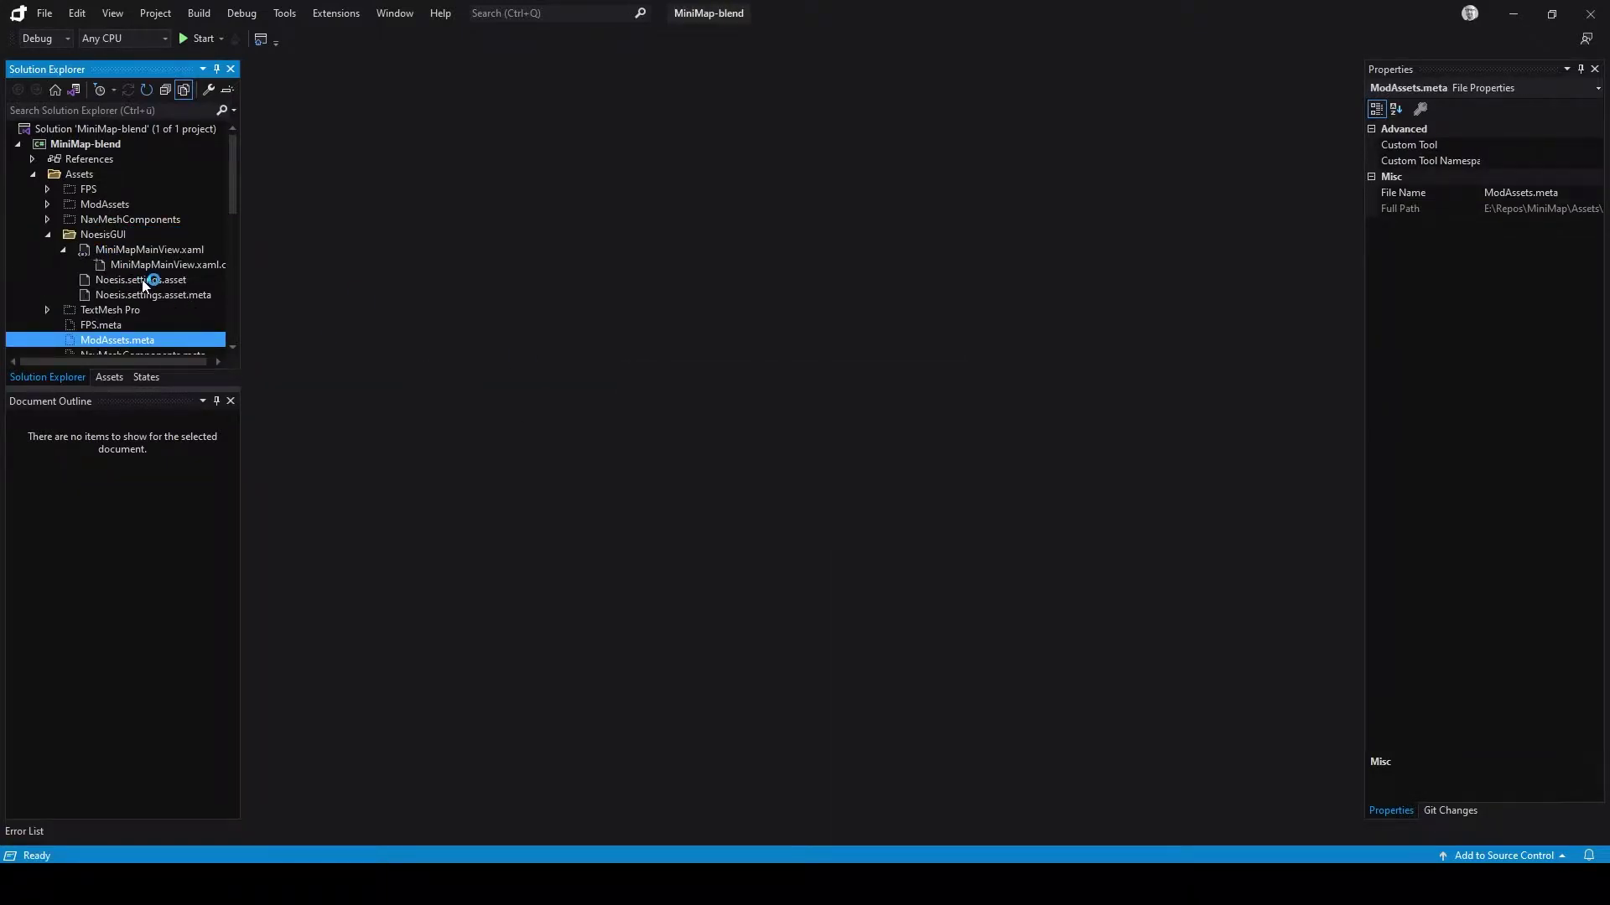
click(126, 280)
right_click(147, 282)
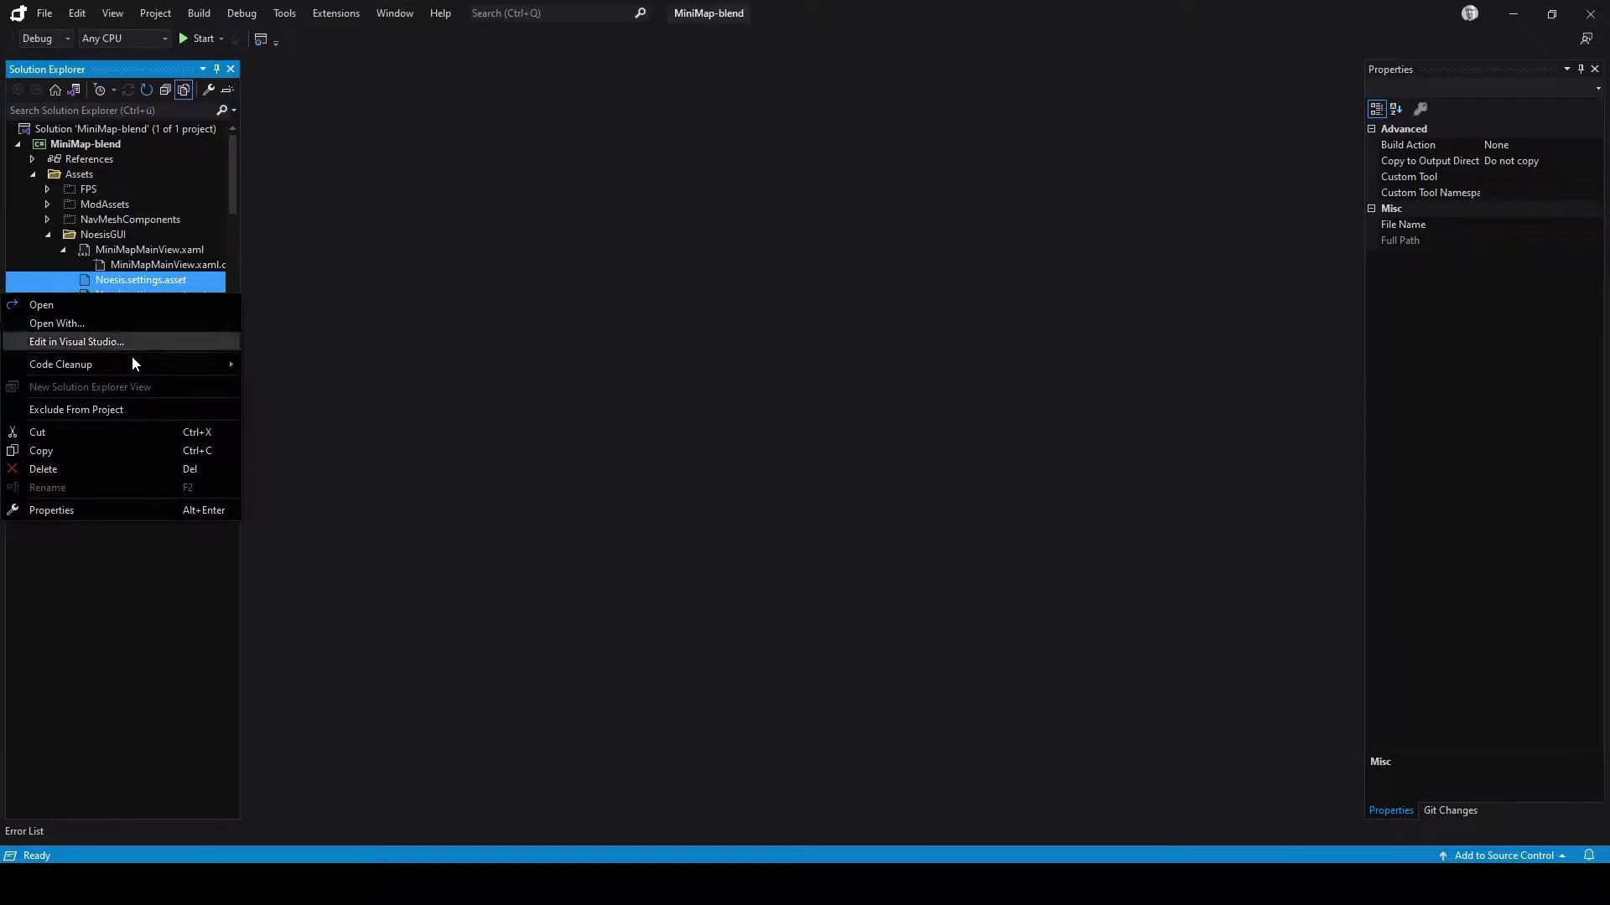
click(116, 410)
click(63, 250)
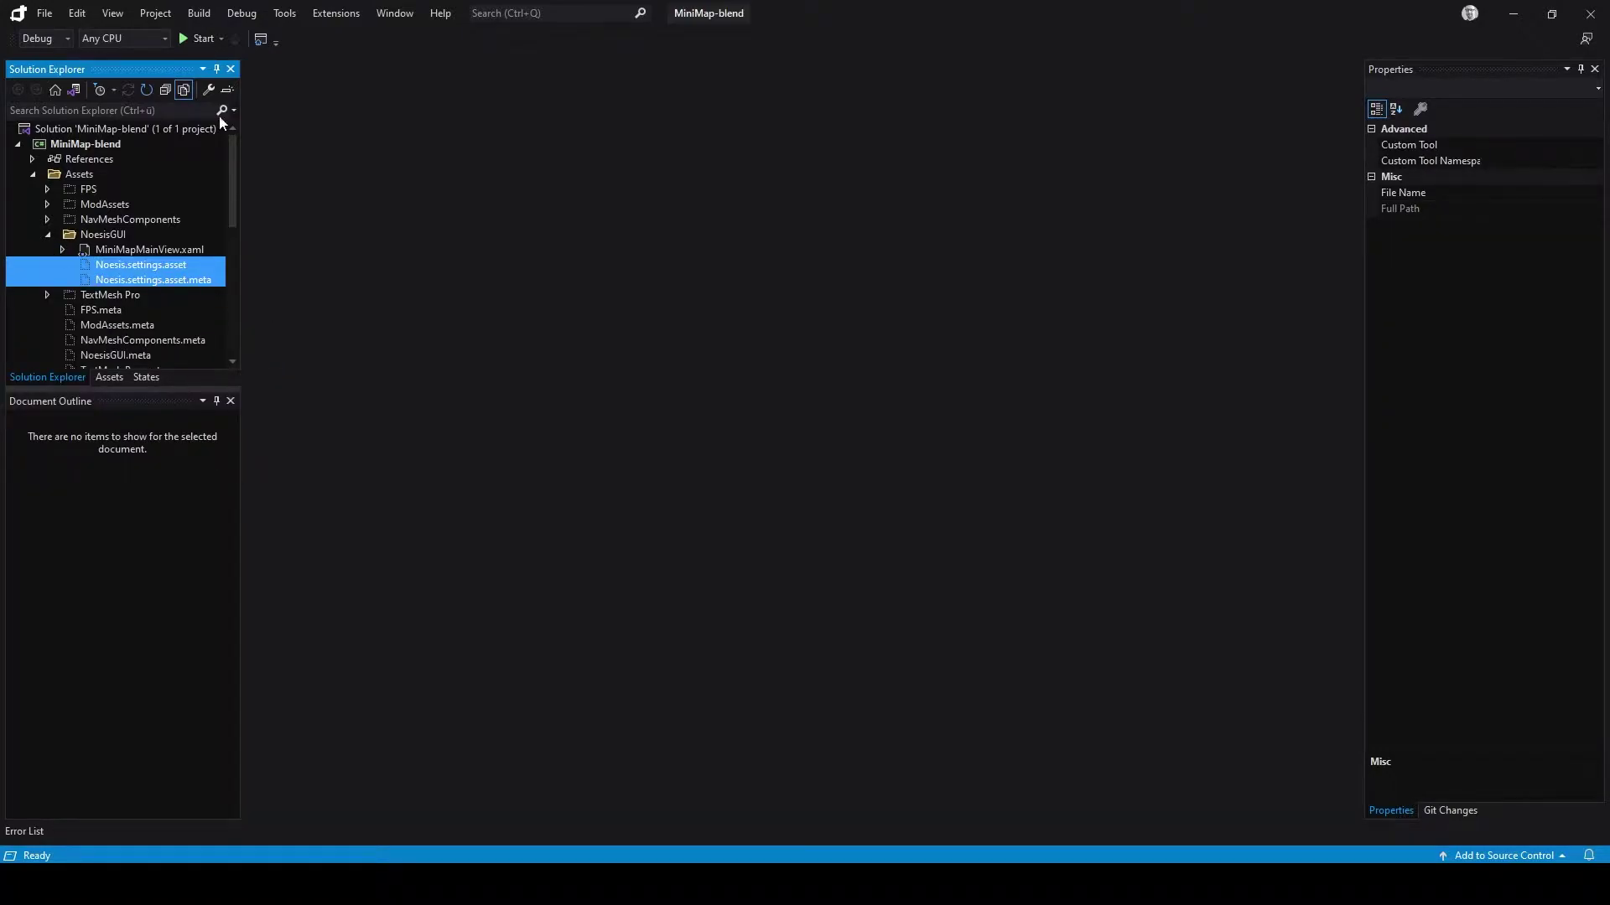
click(183, 89)
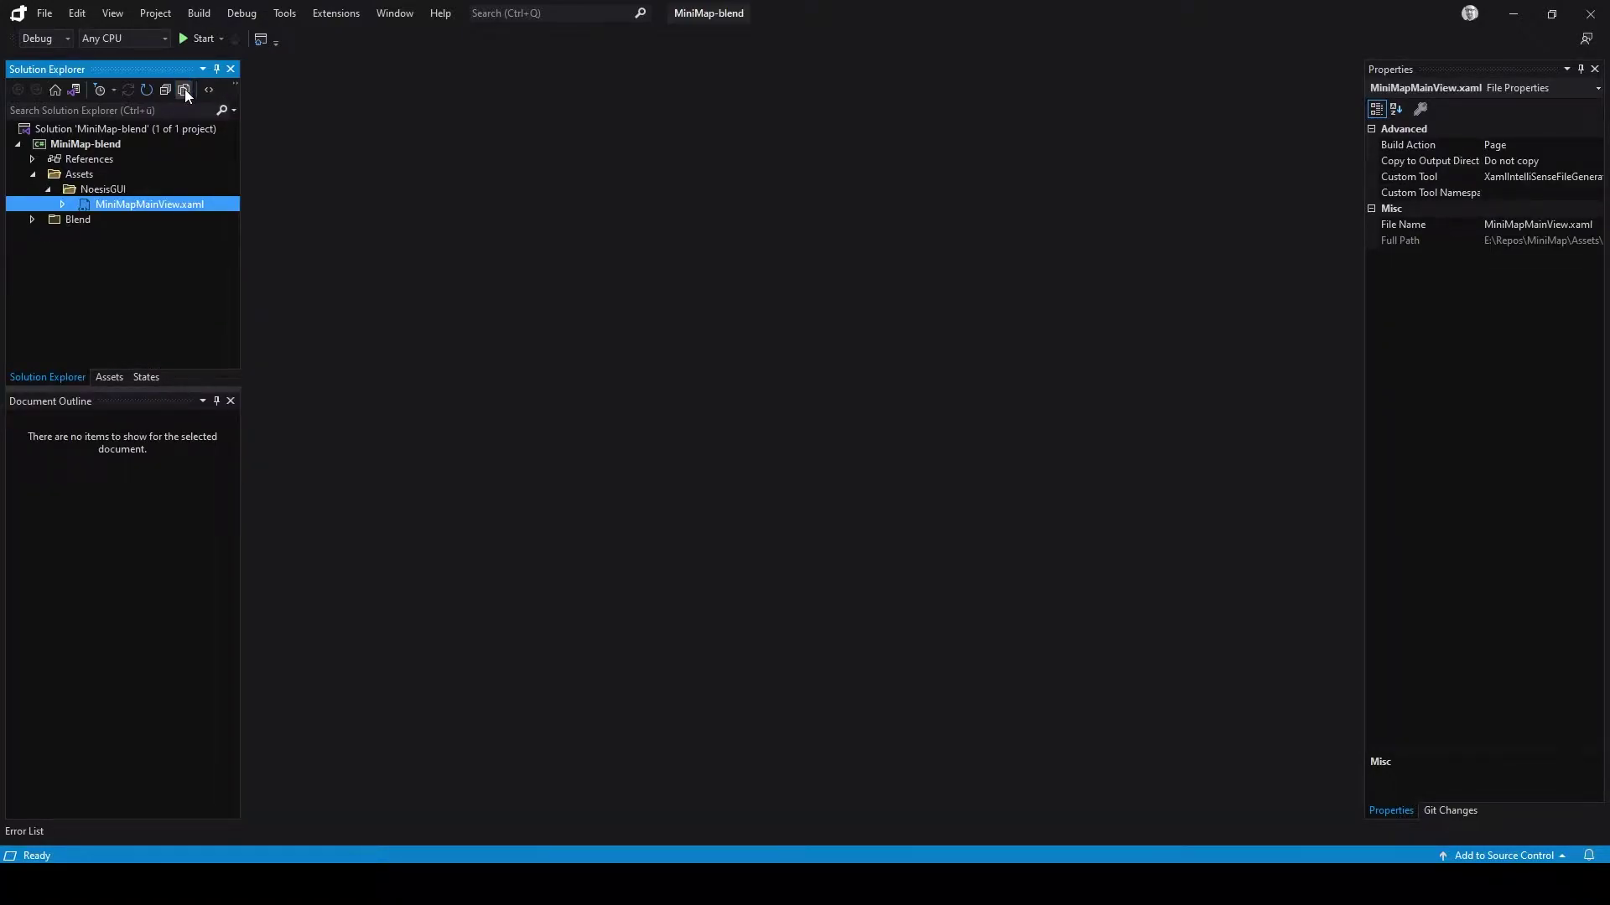
double_click(173, 203)
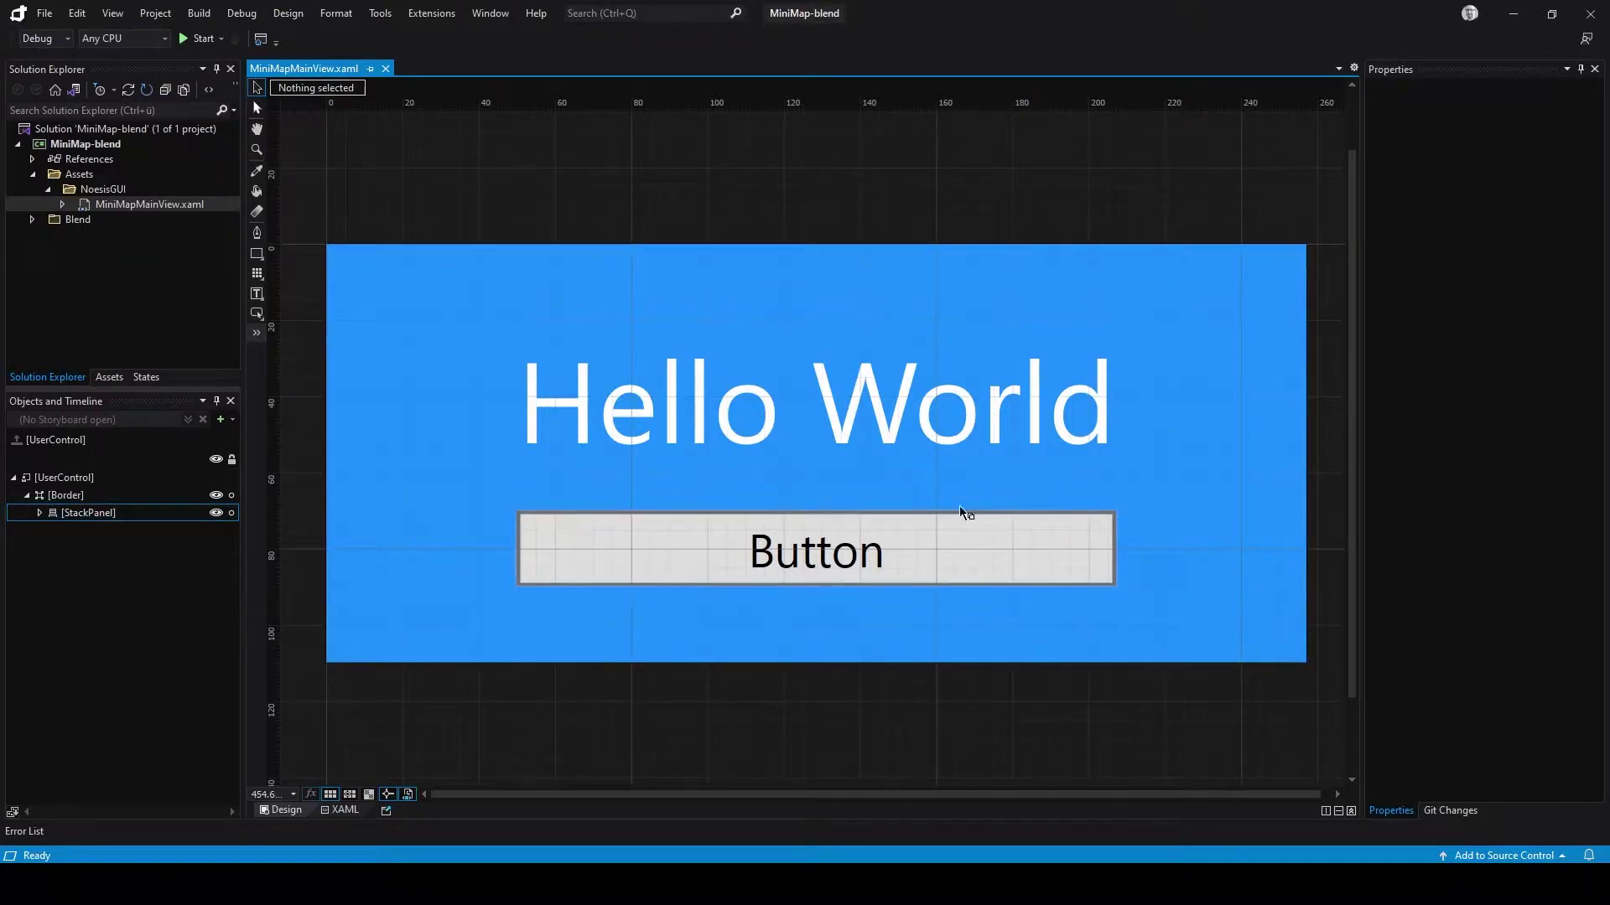
key(alt+Tab)
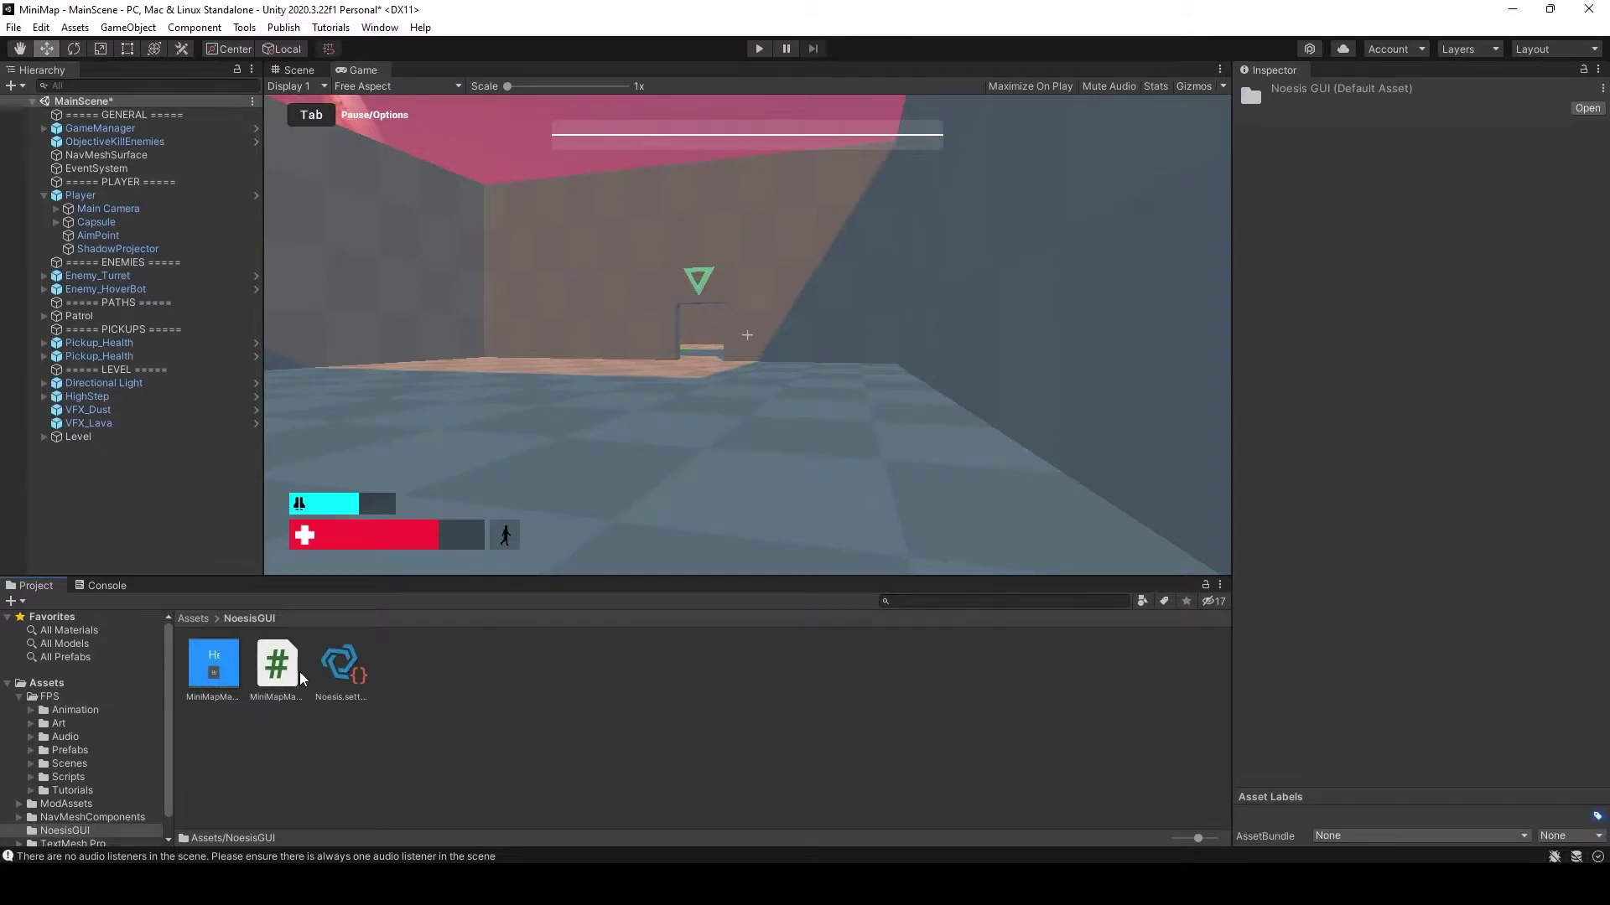
Attach MiniMapMainView to Main Camera, disable its Audio Listener, and set High Quality tessellation
click(256, 749)
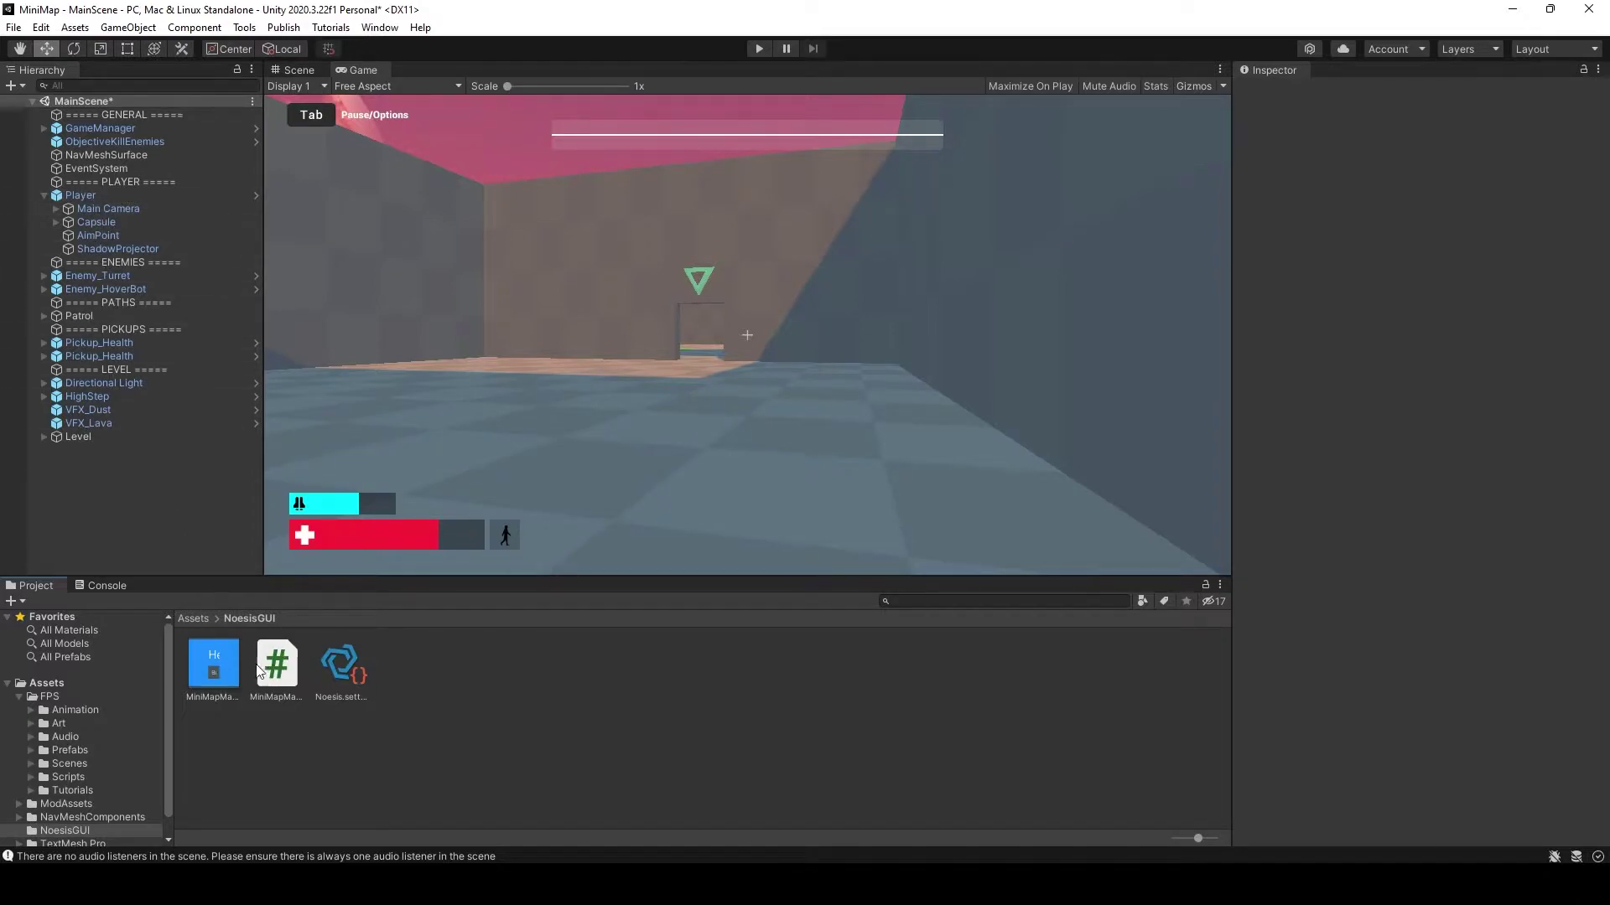
drag(217, 666, 134, 210)
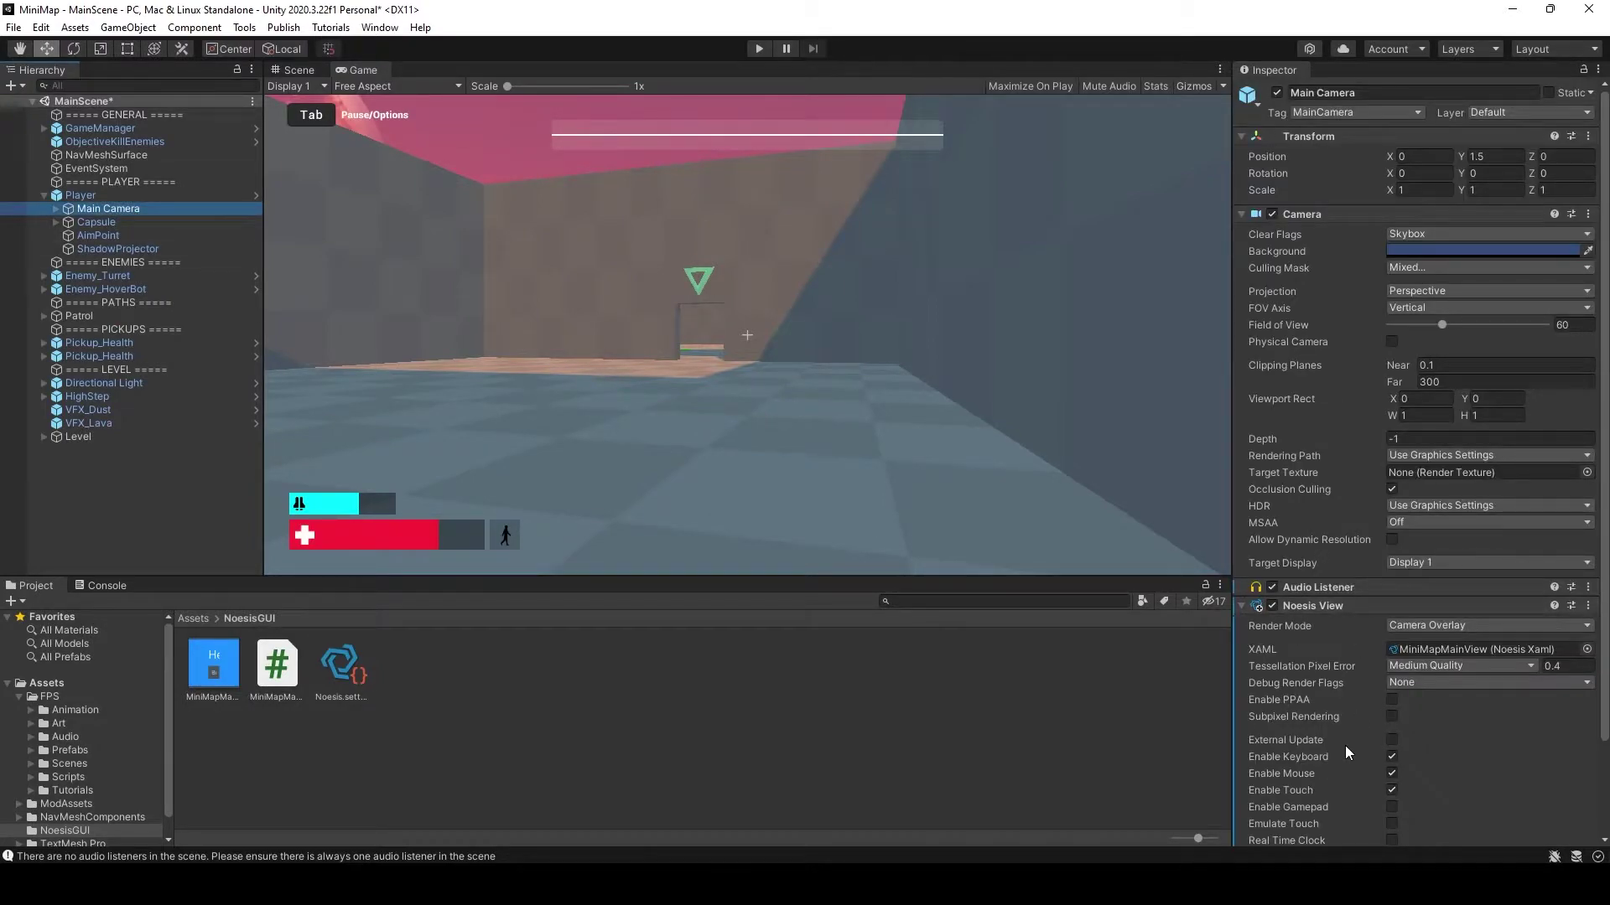
click(1272, 587)
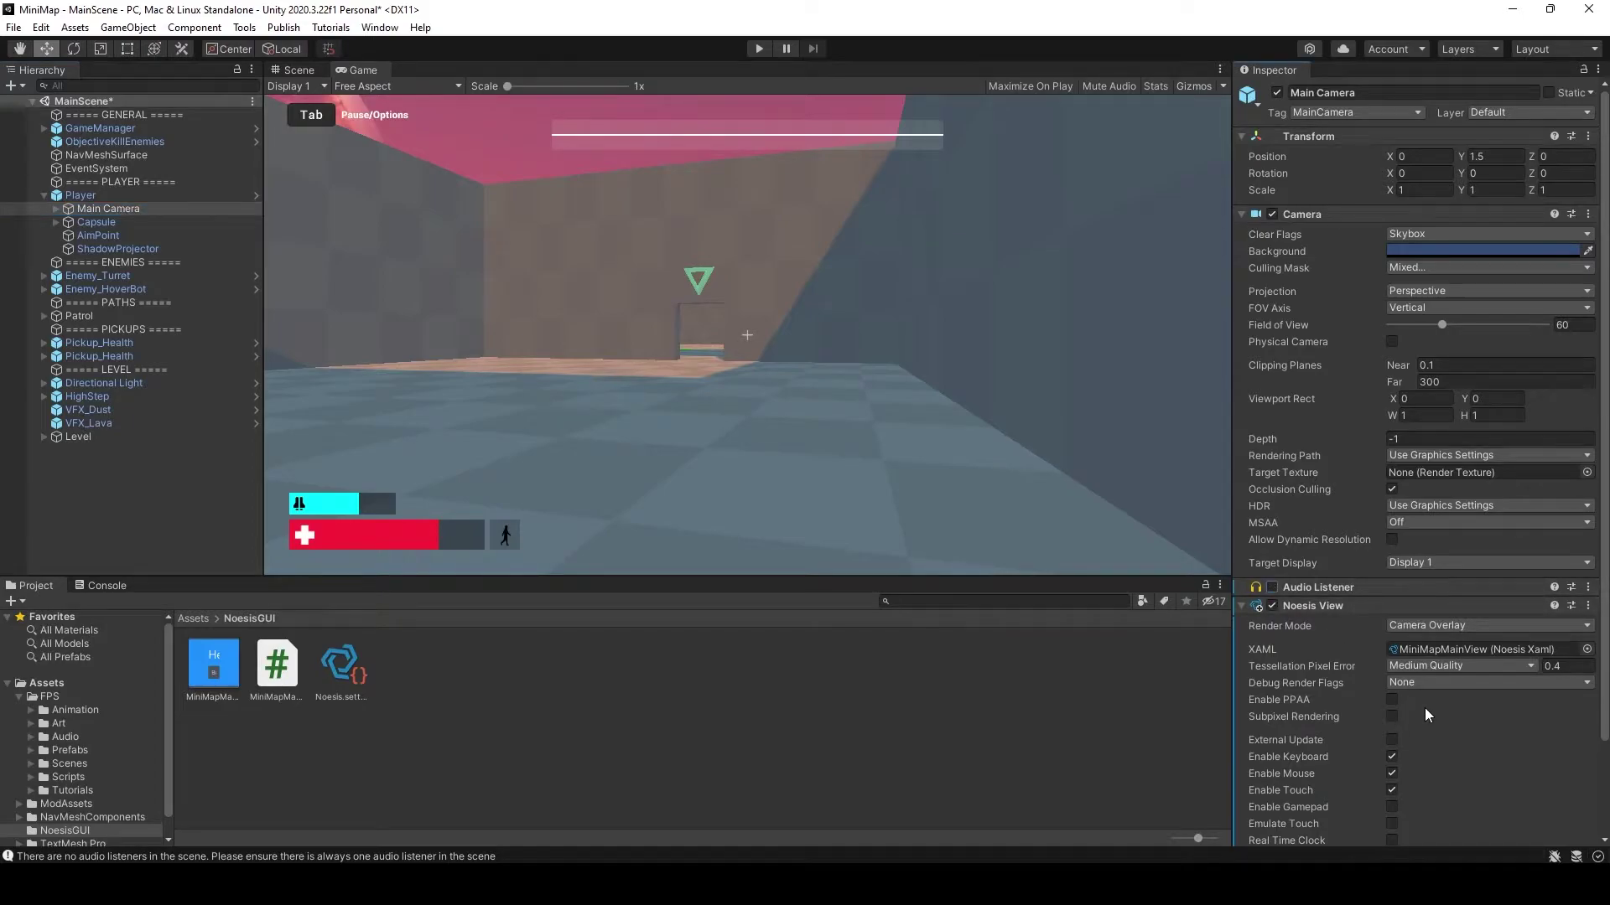
scroll(1306, 703, down, 3)
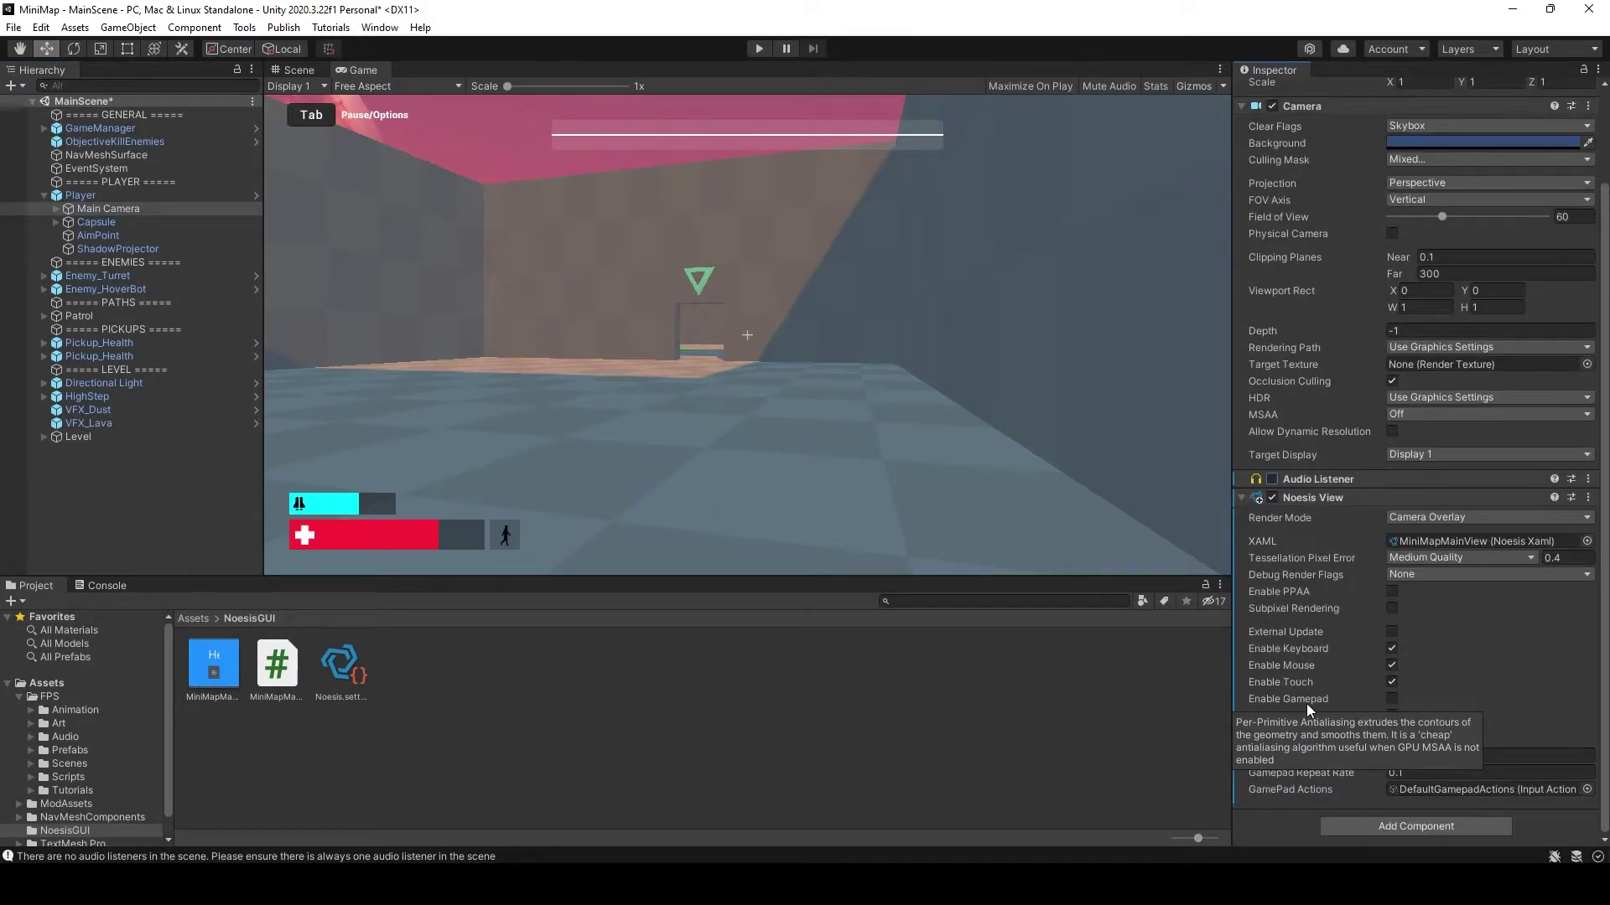
click(1438, 558)
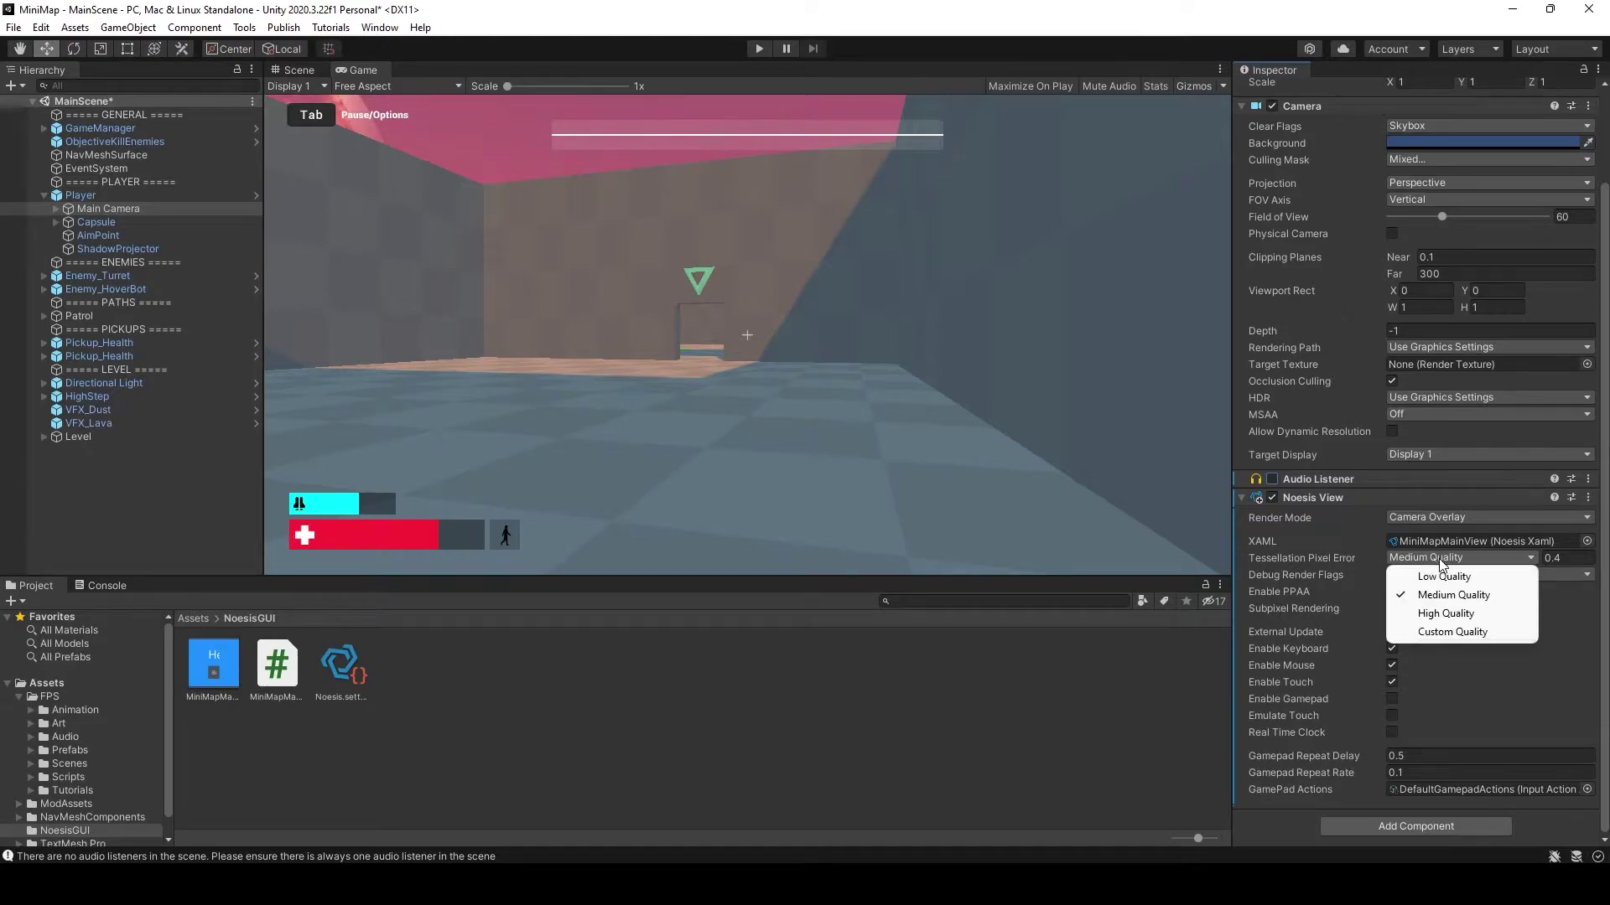
click(1446, 616)
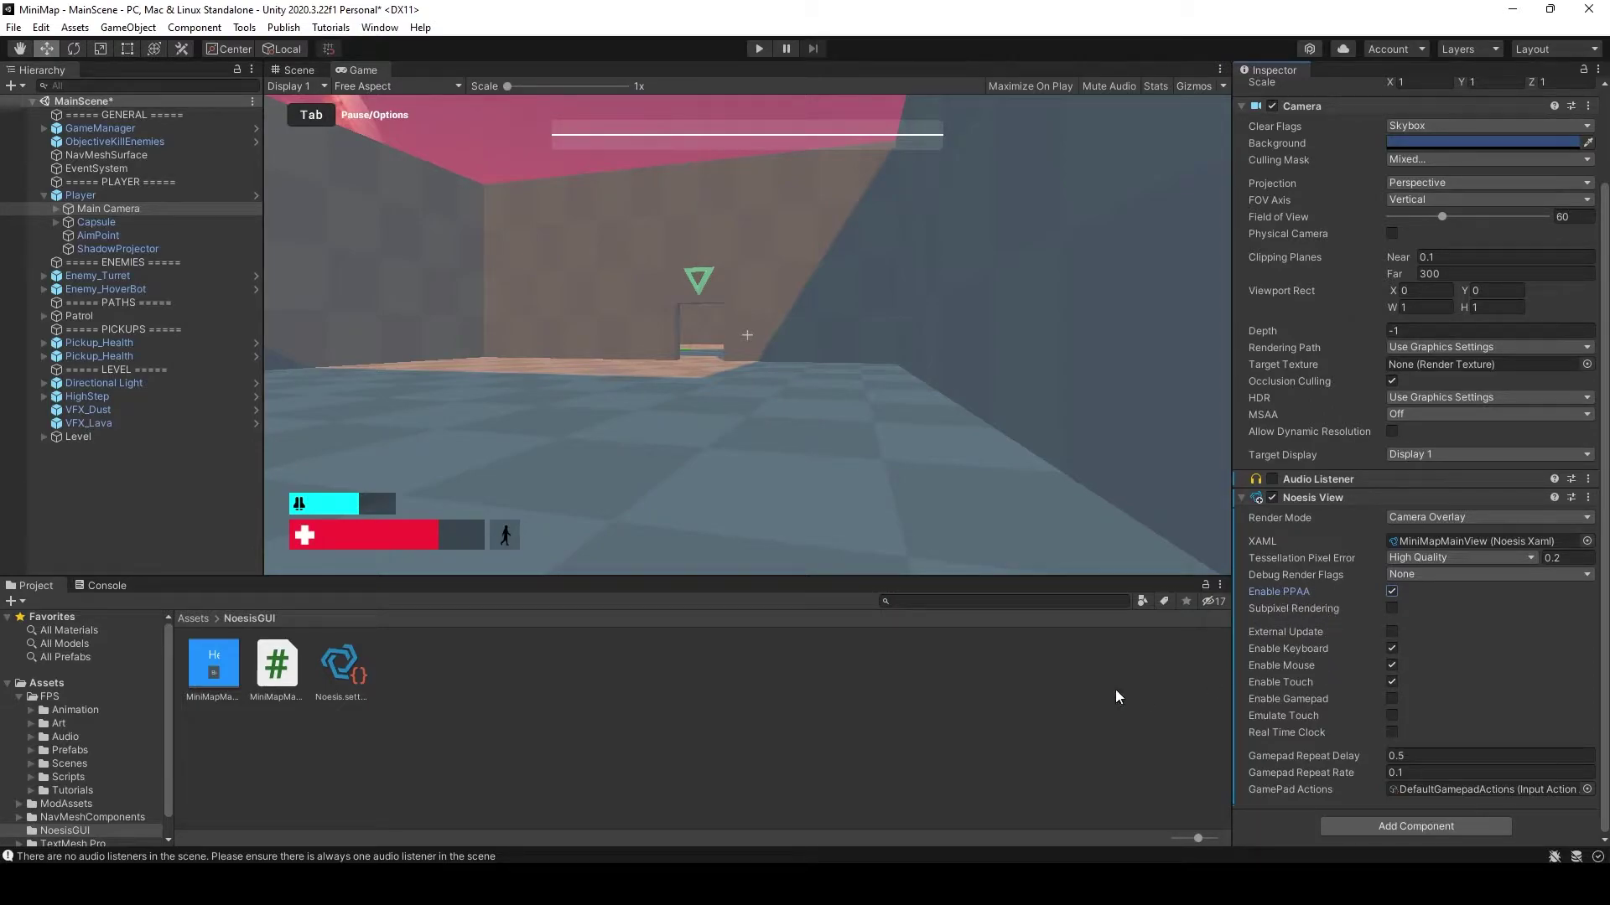
click(476, 691)
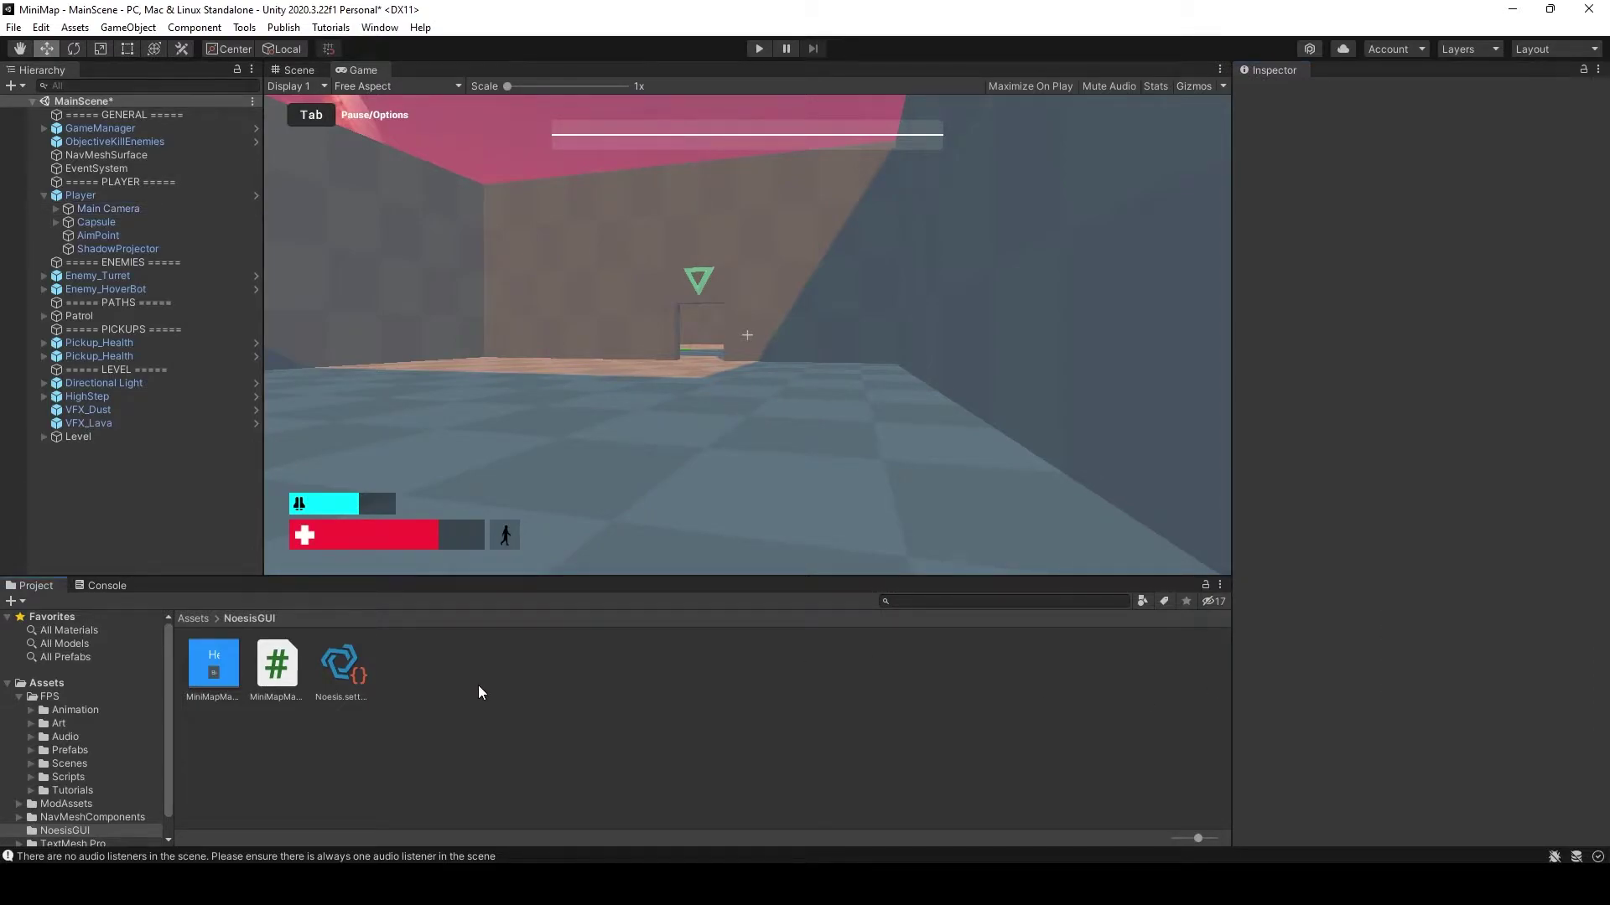
Enter play mode, then delete the Hello World Border in Blend and zoom to 50%
click(764, 51)
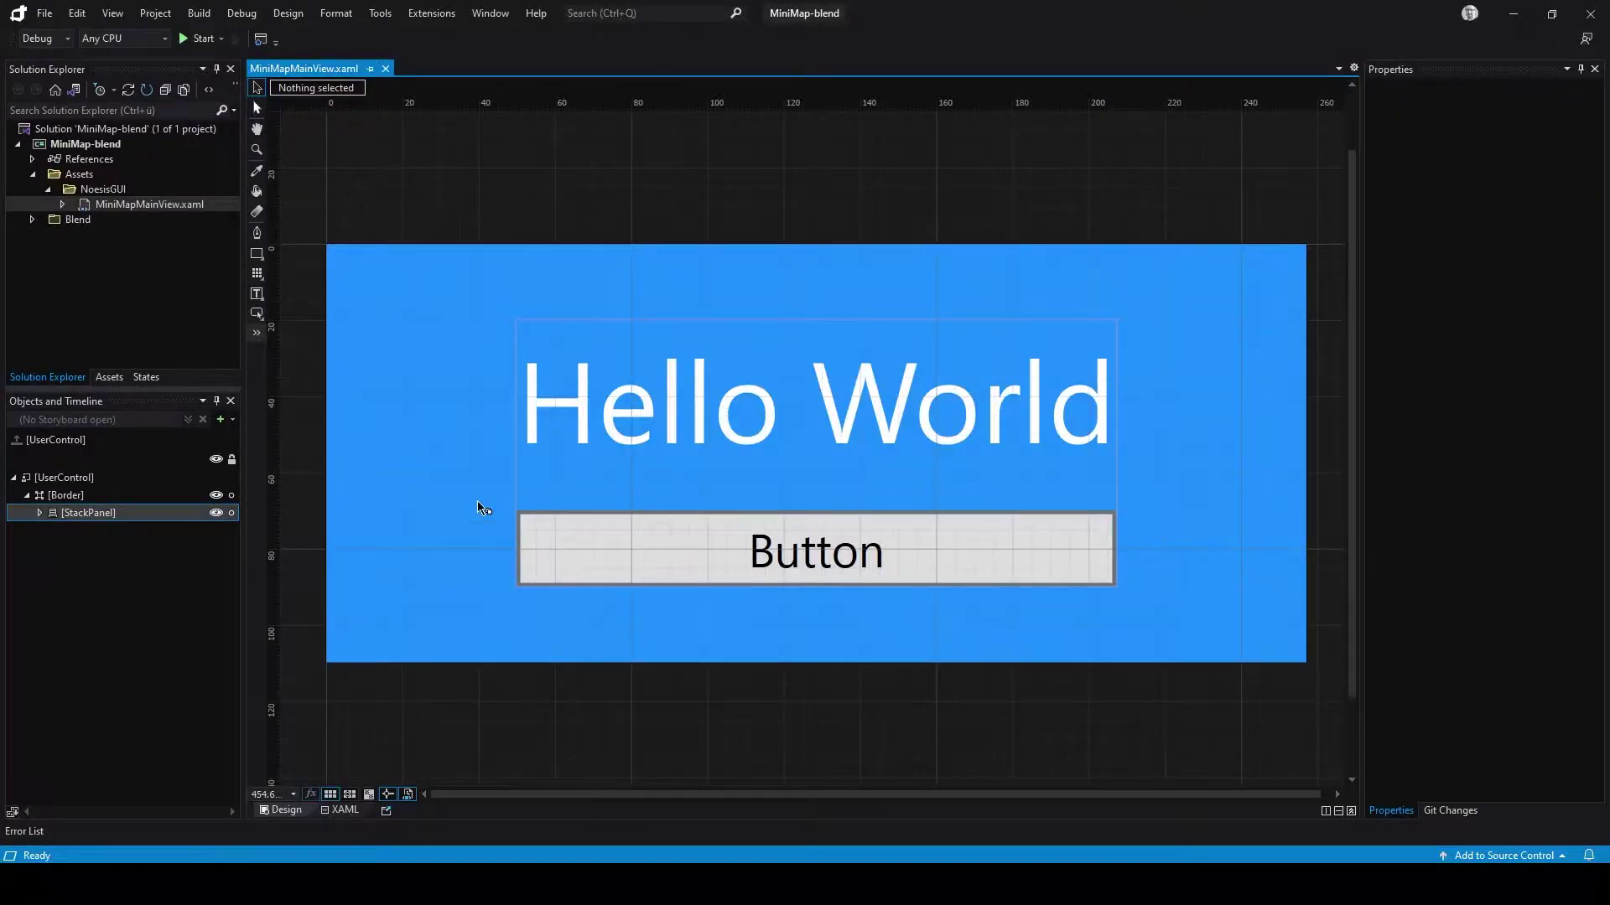
right_click(63, 495)
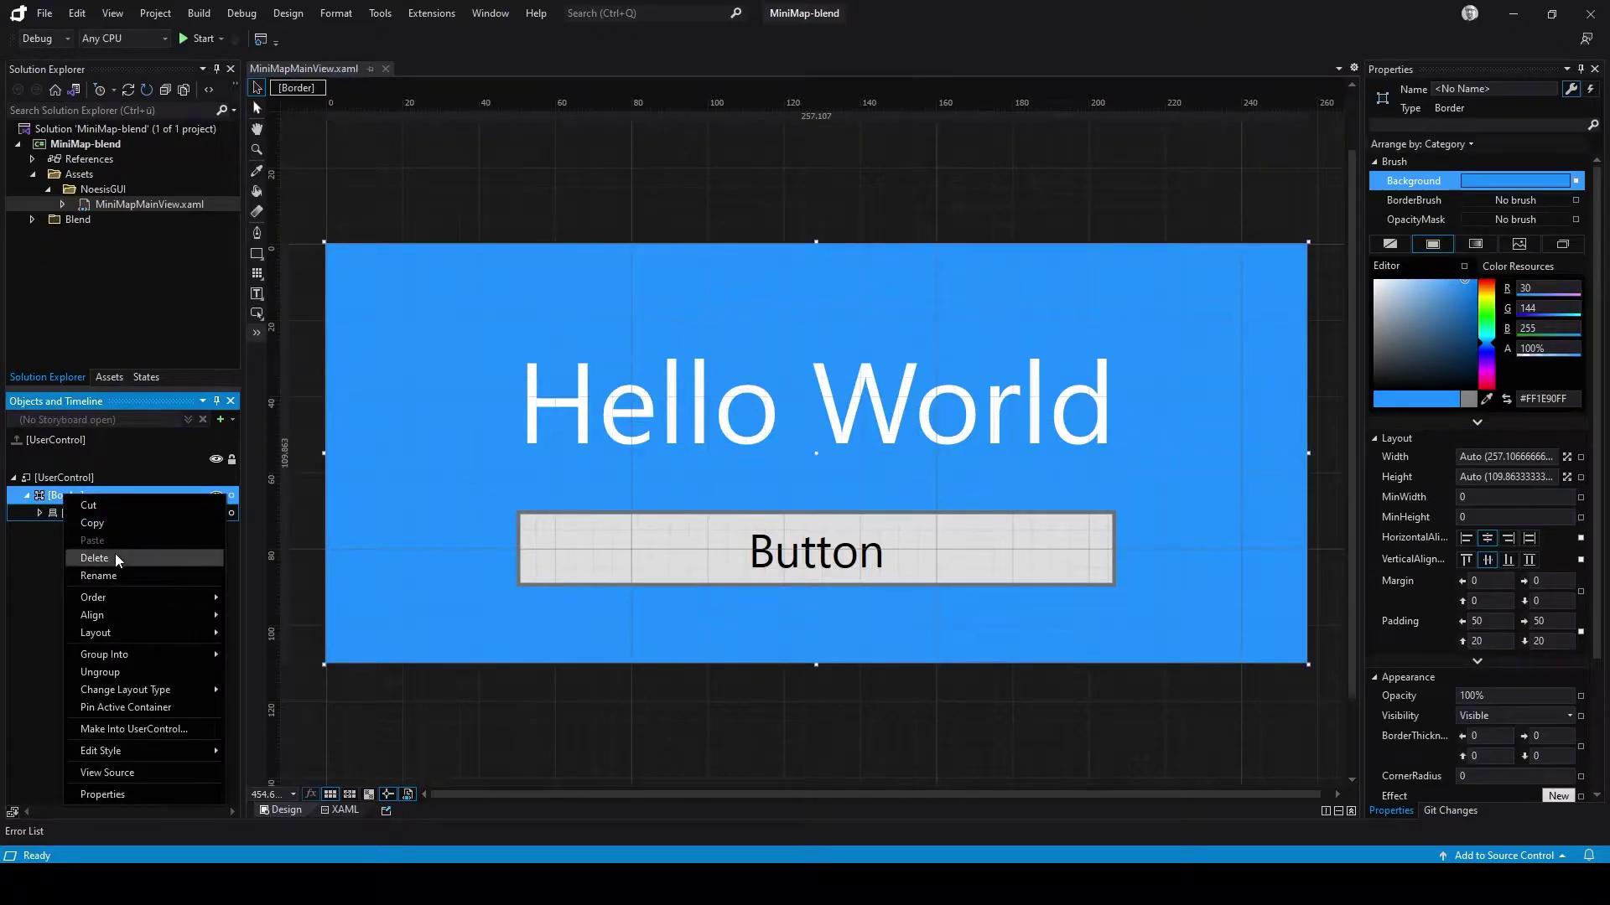
click(114, 557)
click(96, 481)
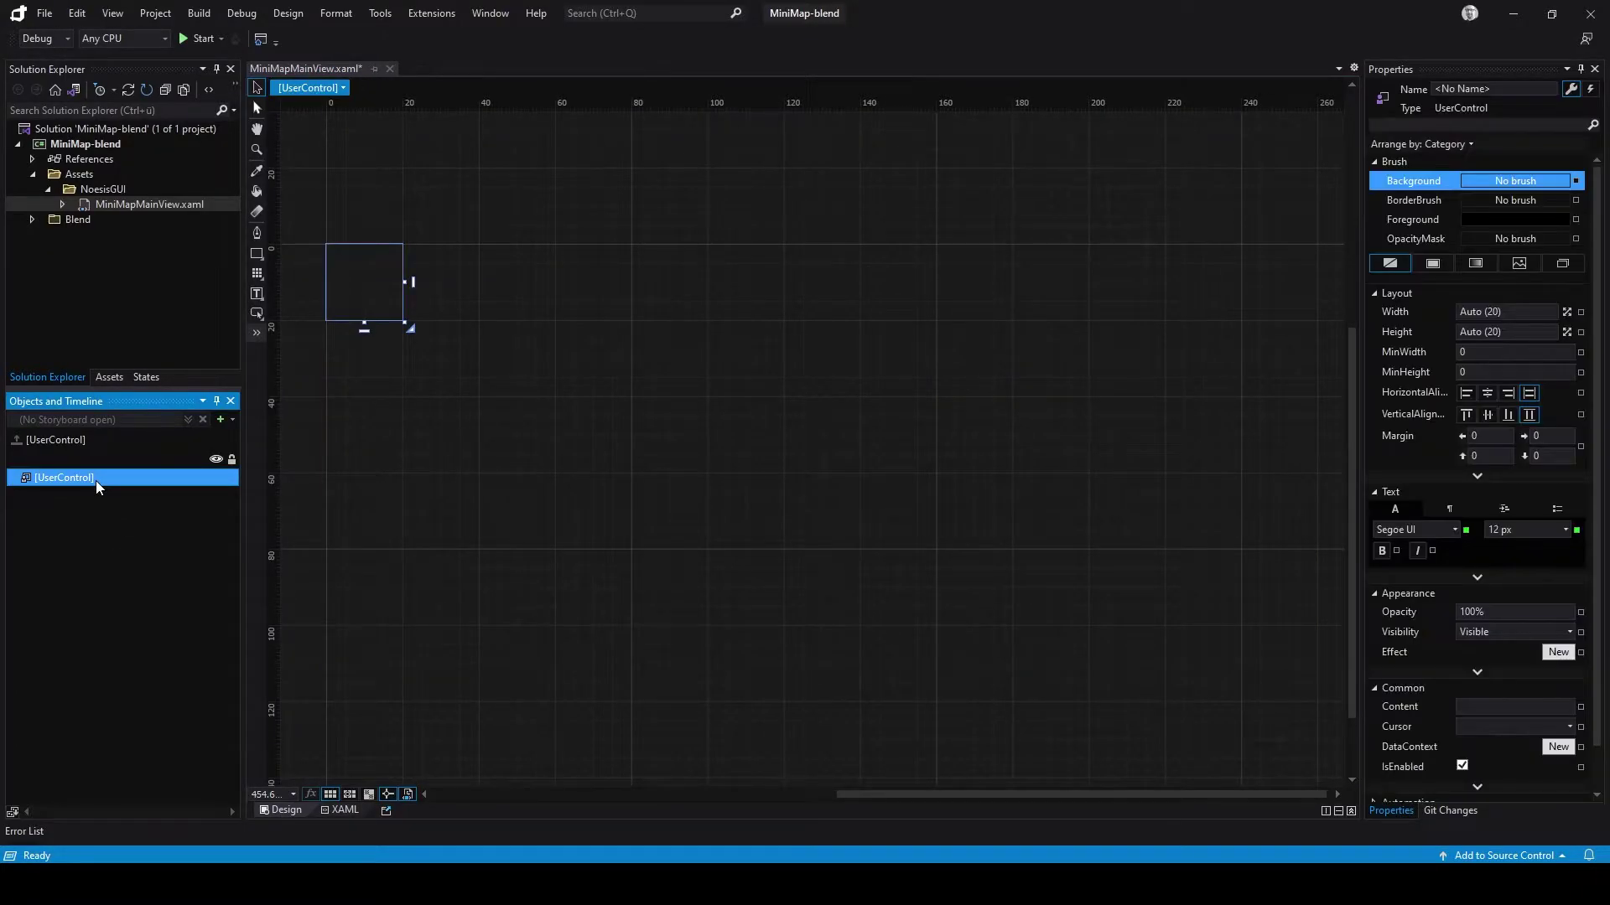
click(293, 794)
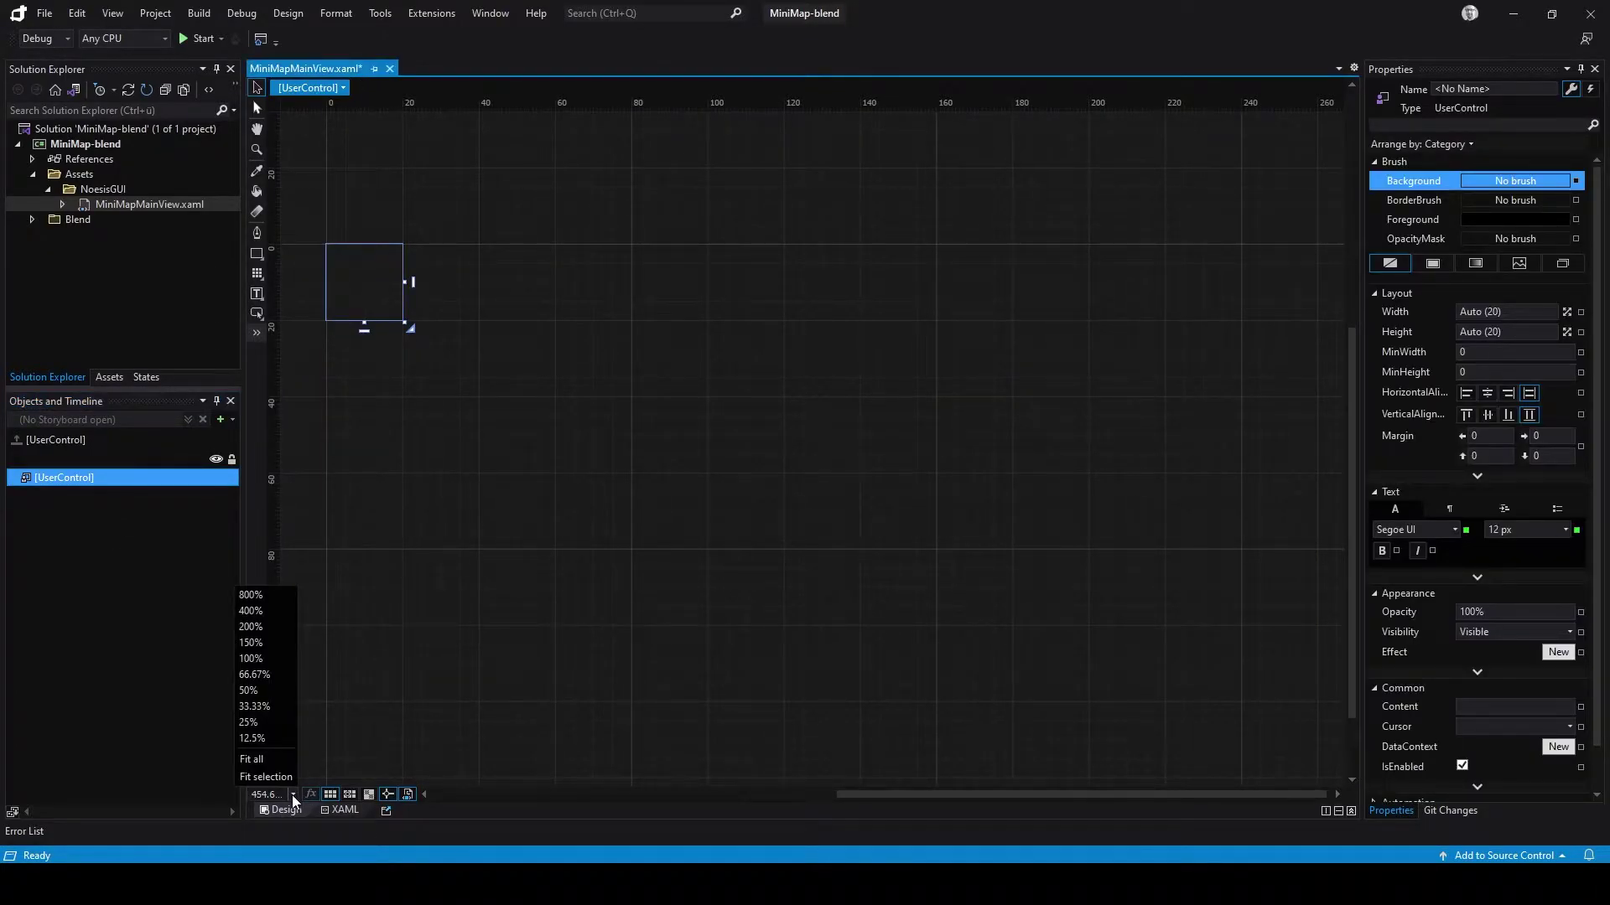
Enlarge the user control's design-time size to 1334×780 at 50% zoom
click(262, 679)
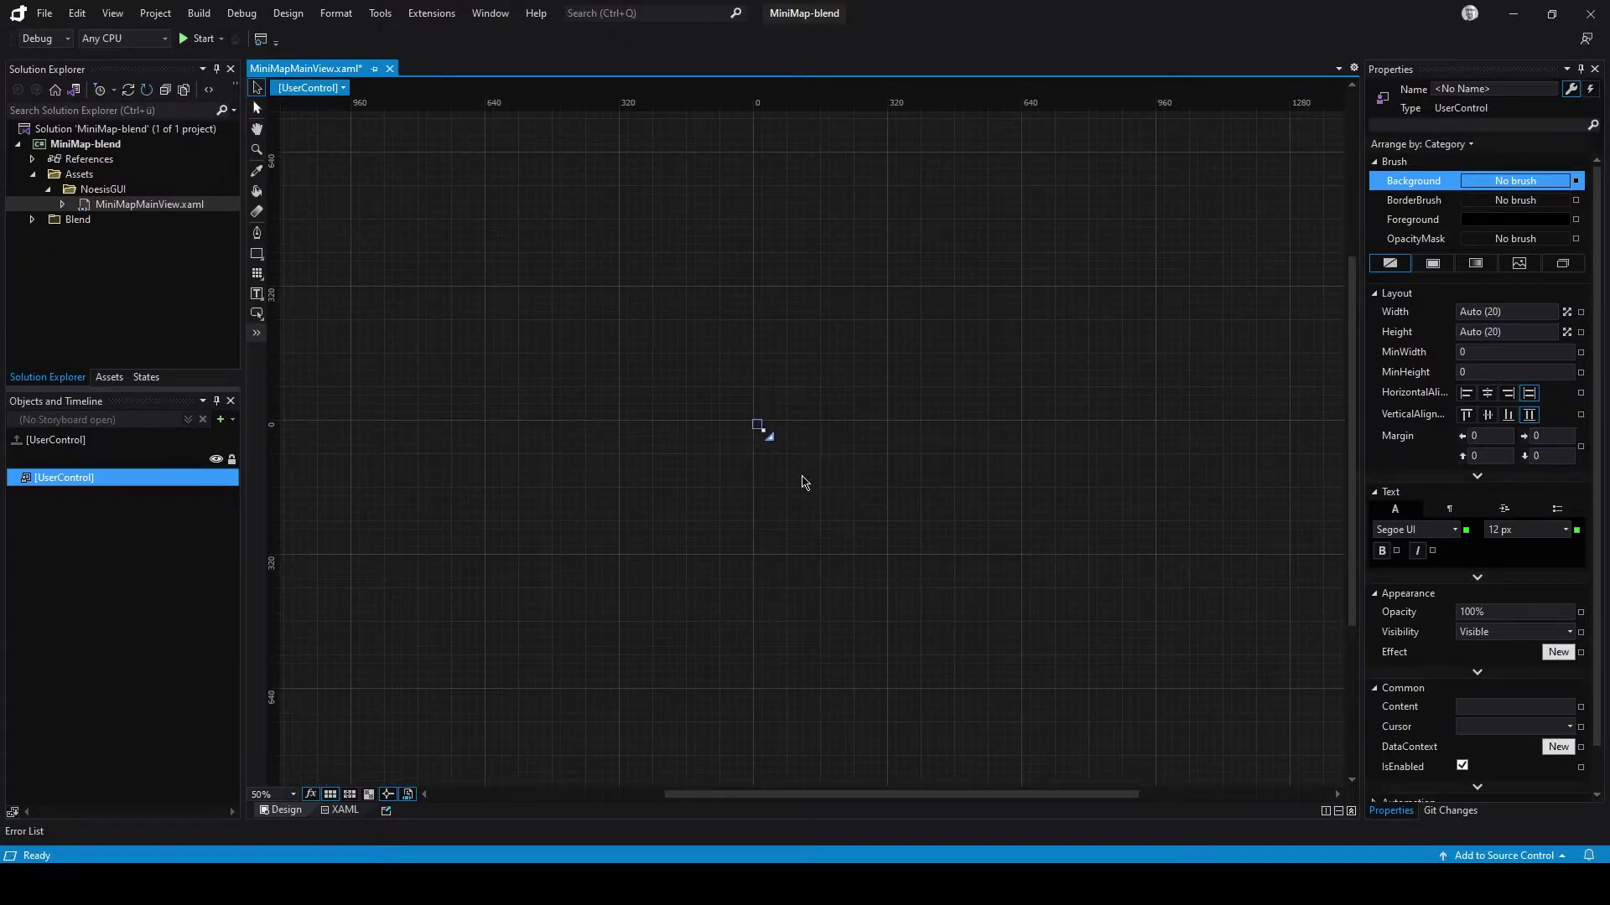
drag(769, 436, 1319, 757)
drag(1045, 803, 1157, 676)
ctrl+scroll(1148, 646, down, 2)
ctrl+scroll(1059, 723, up, 3)
ctrl+scroll(901, 681, down, 1)
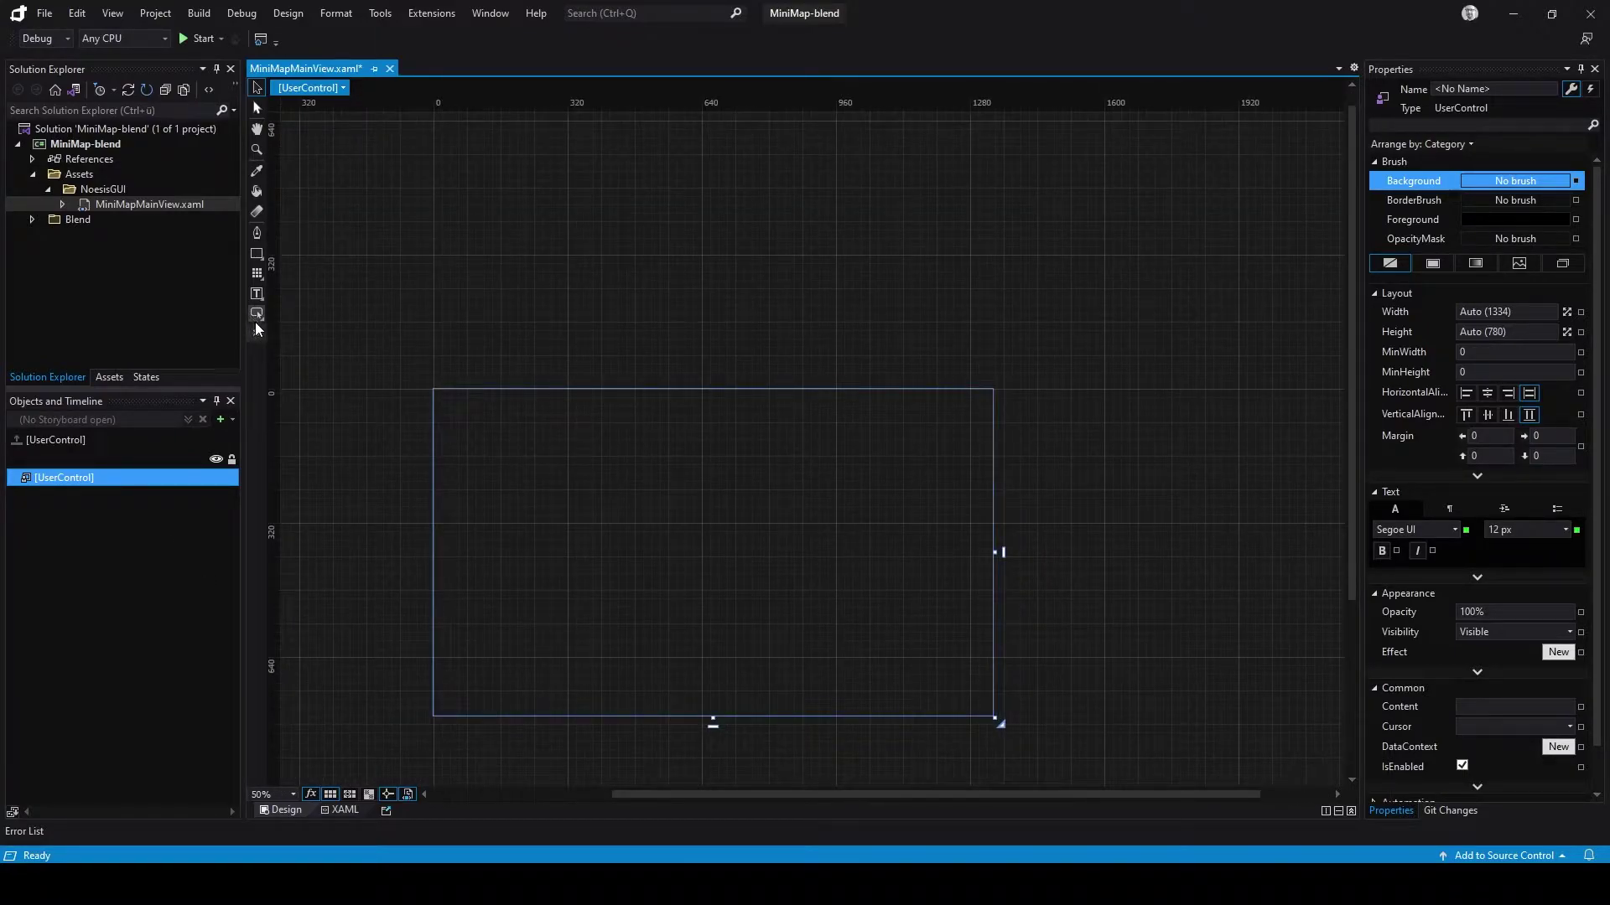
Draw a Grid and reset its layout so it fills the canvas
click(258, 273)
drag(488, 425, 785, 604)
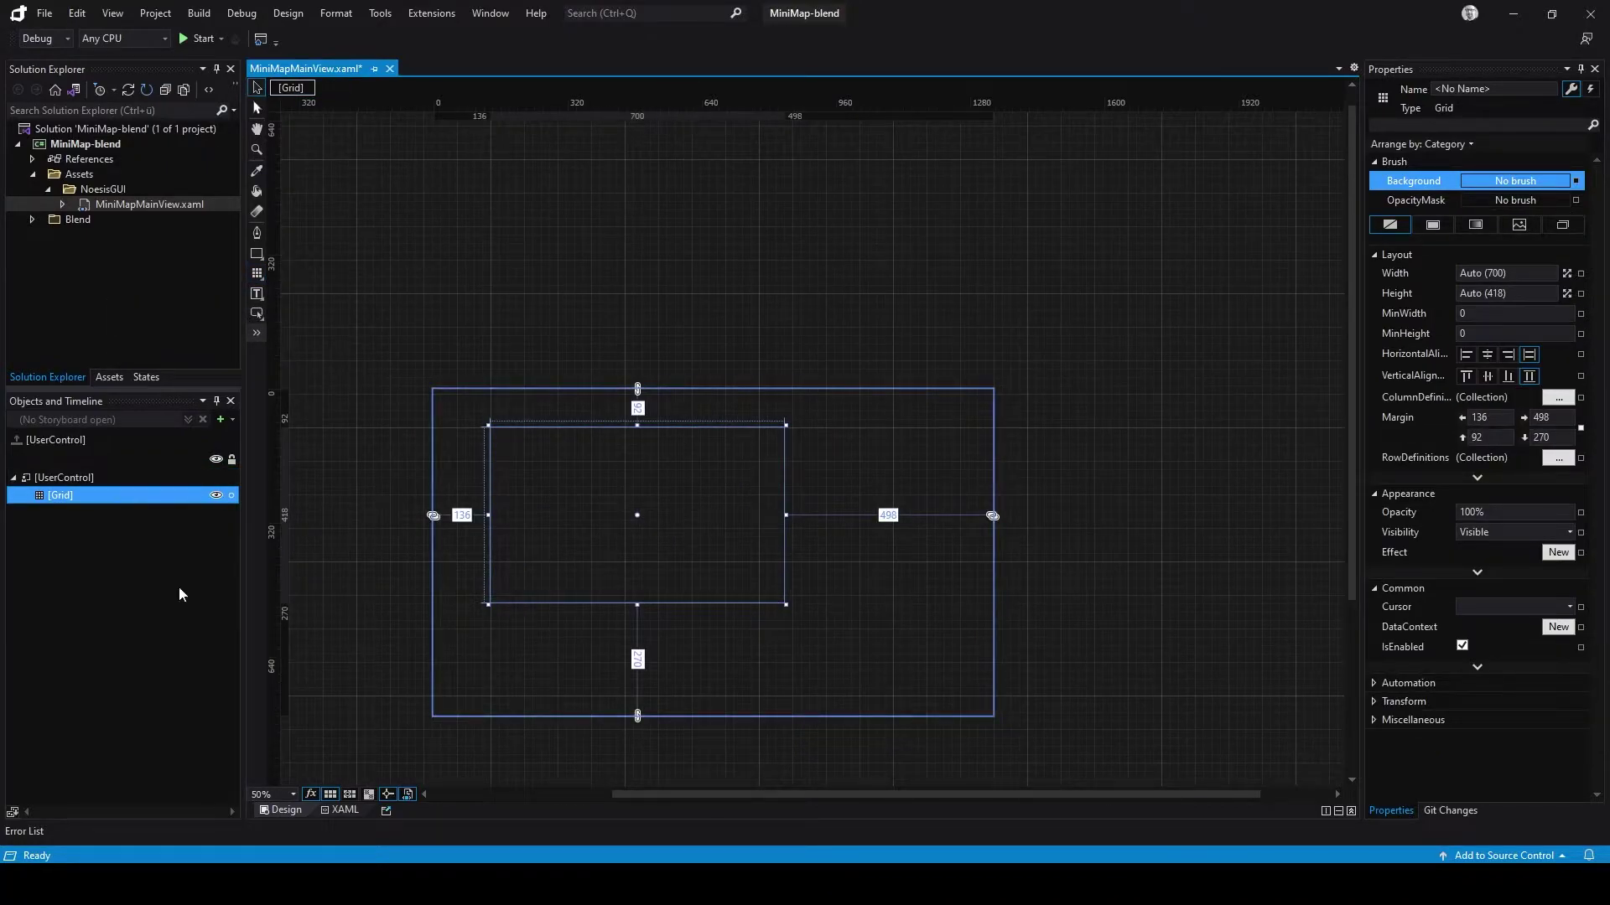
right_click(63, 495)
mouse_move(158, 637)
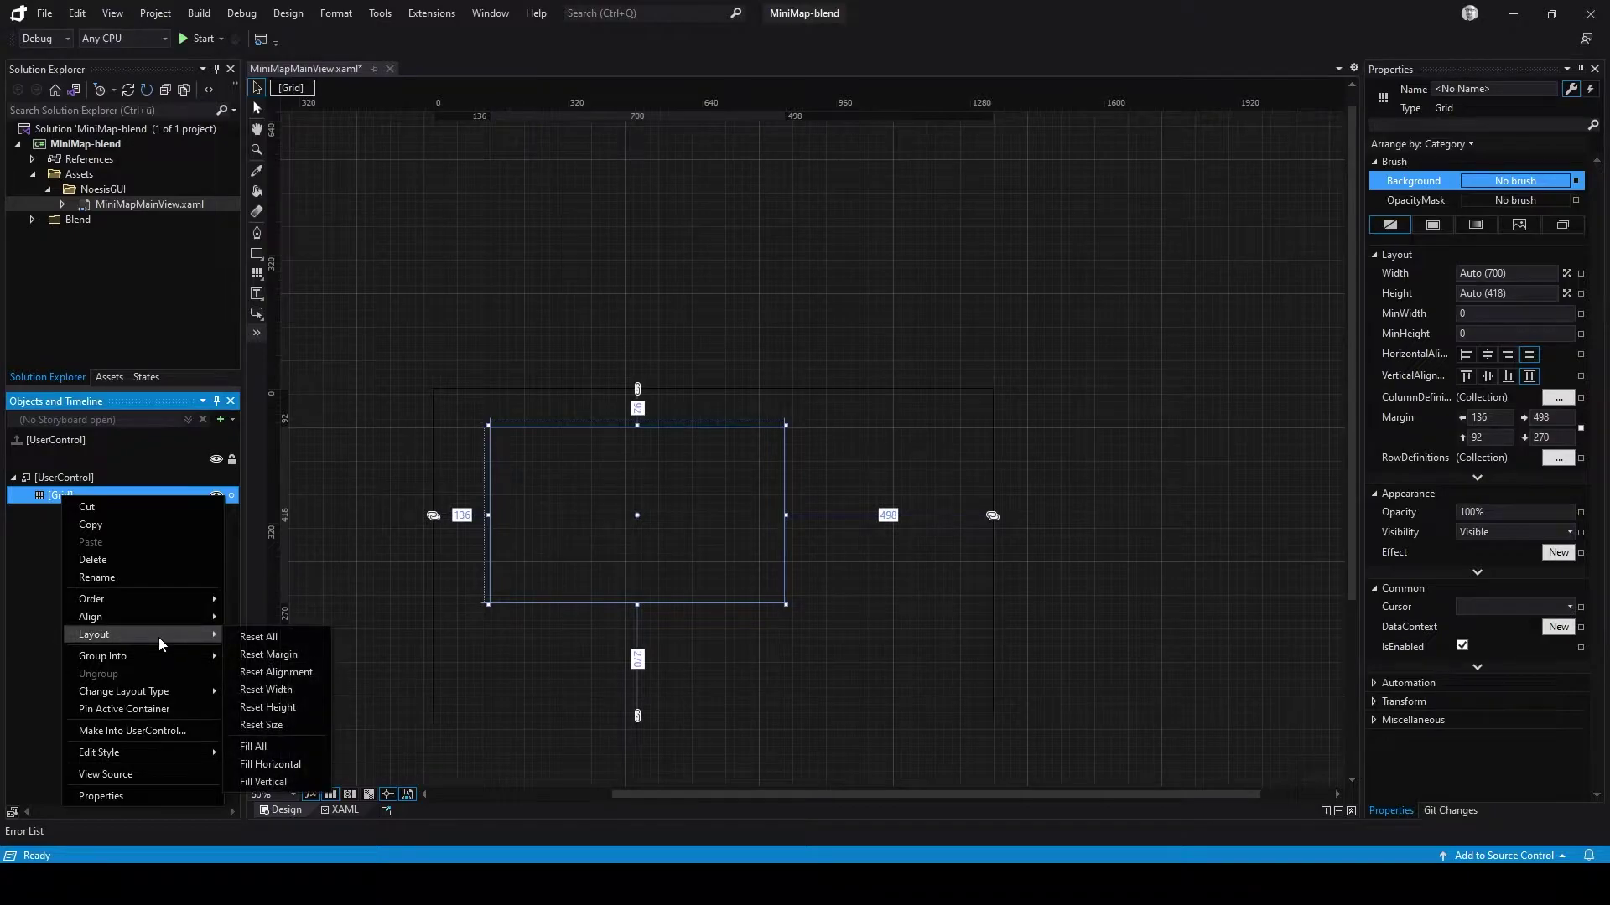
click(250, 636)
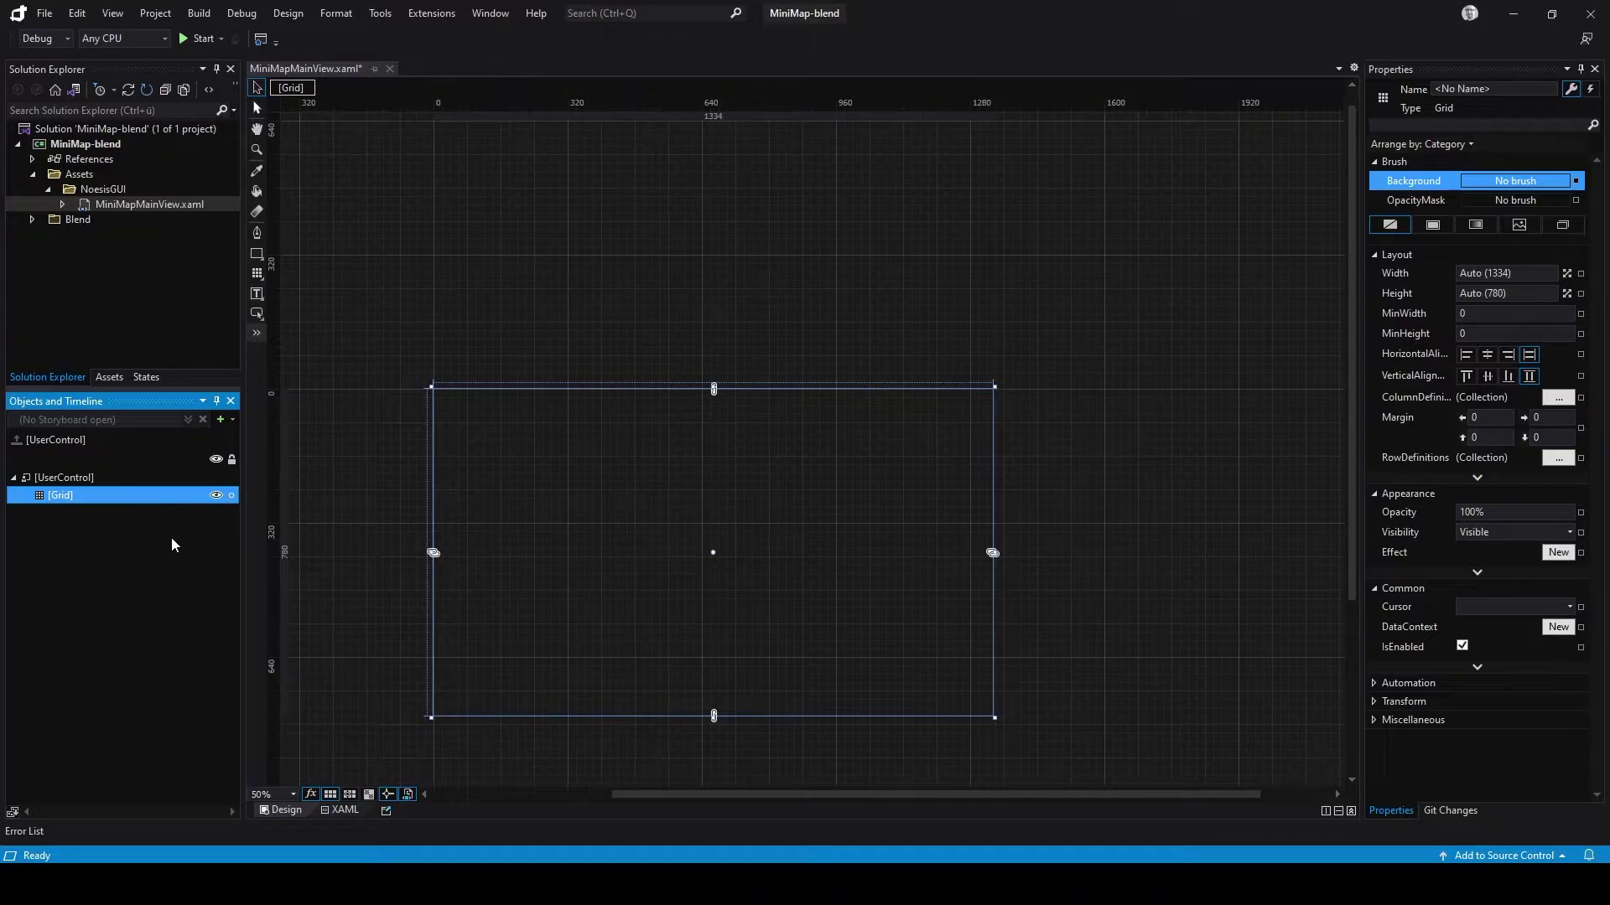
Draw an ItemsControl inside the Grid and reset its layout
click(258, 335)
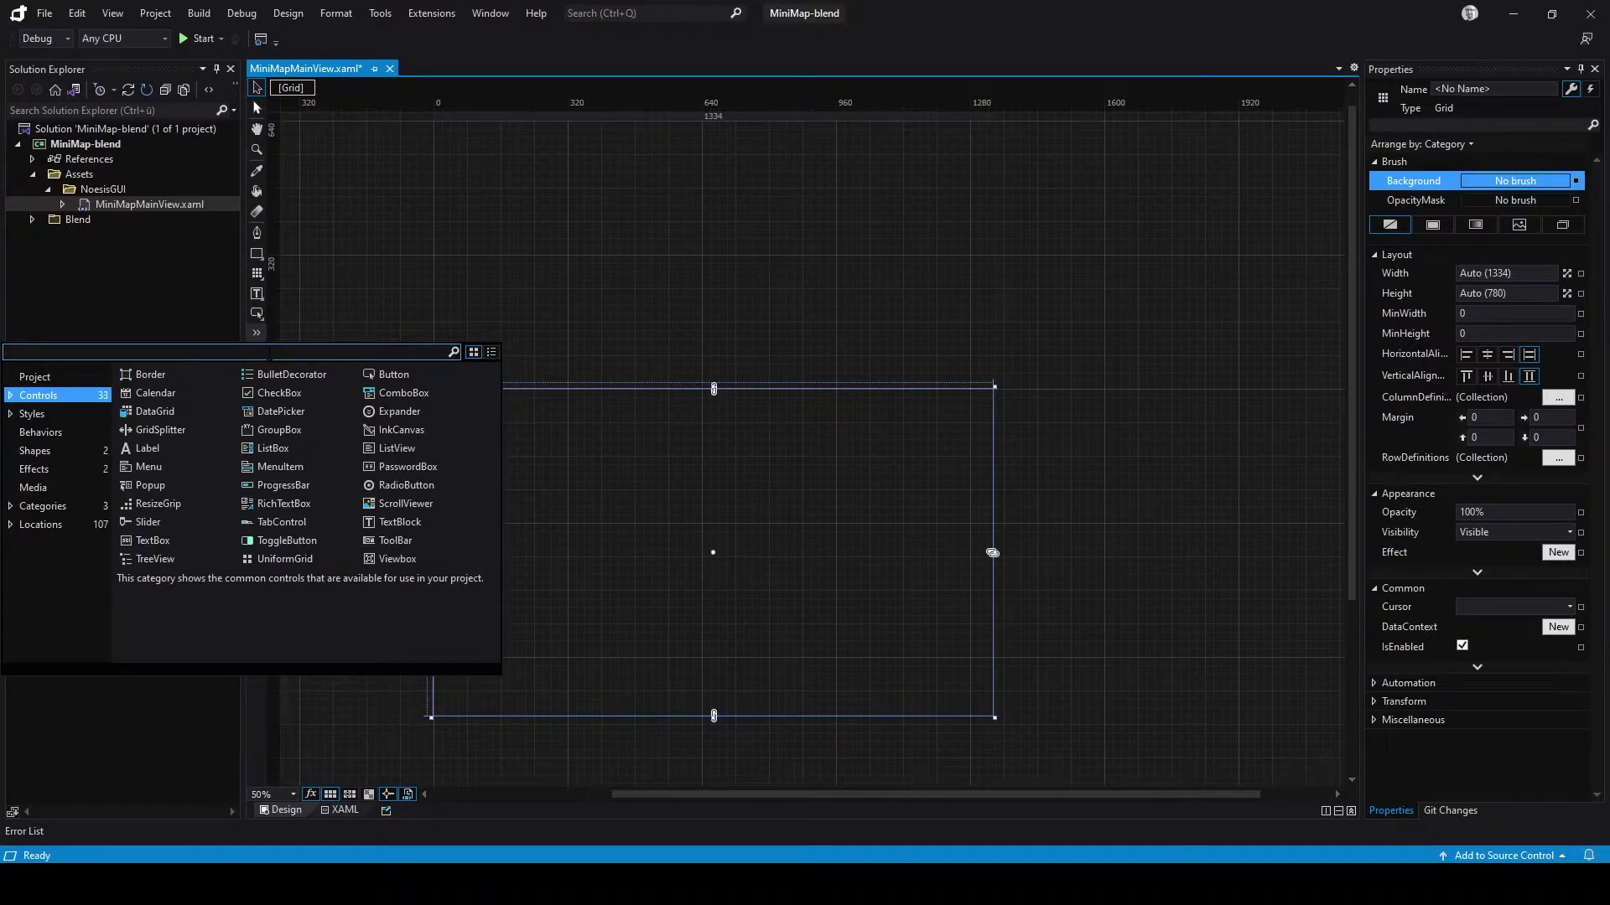
text(item)
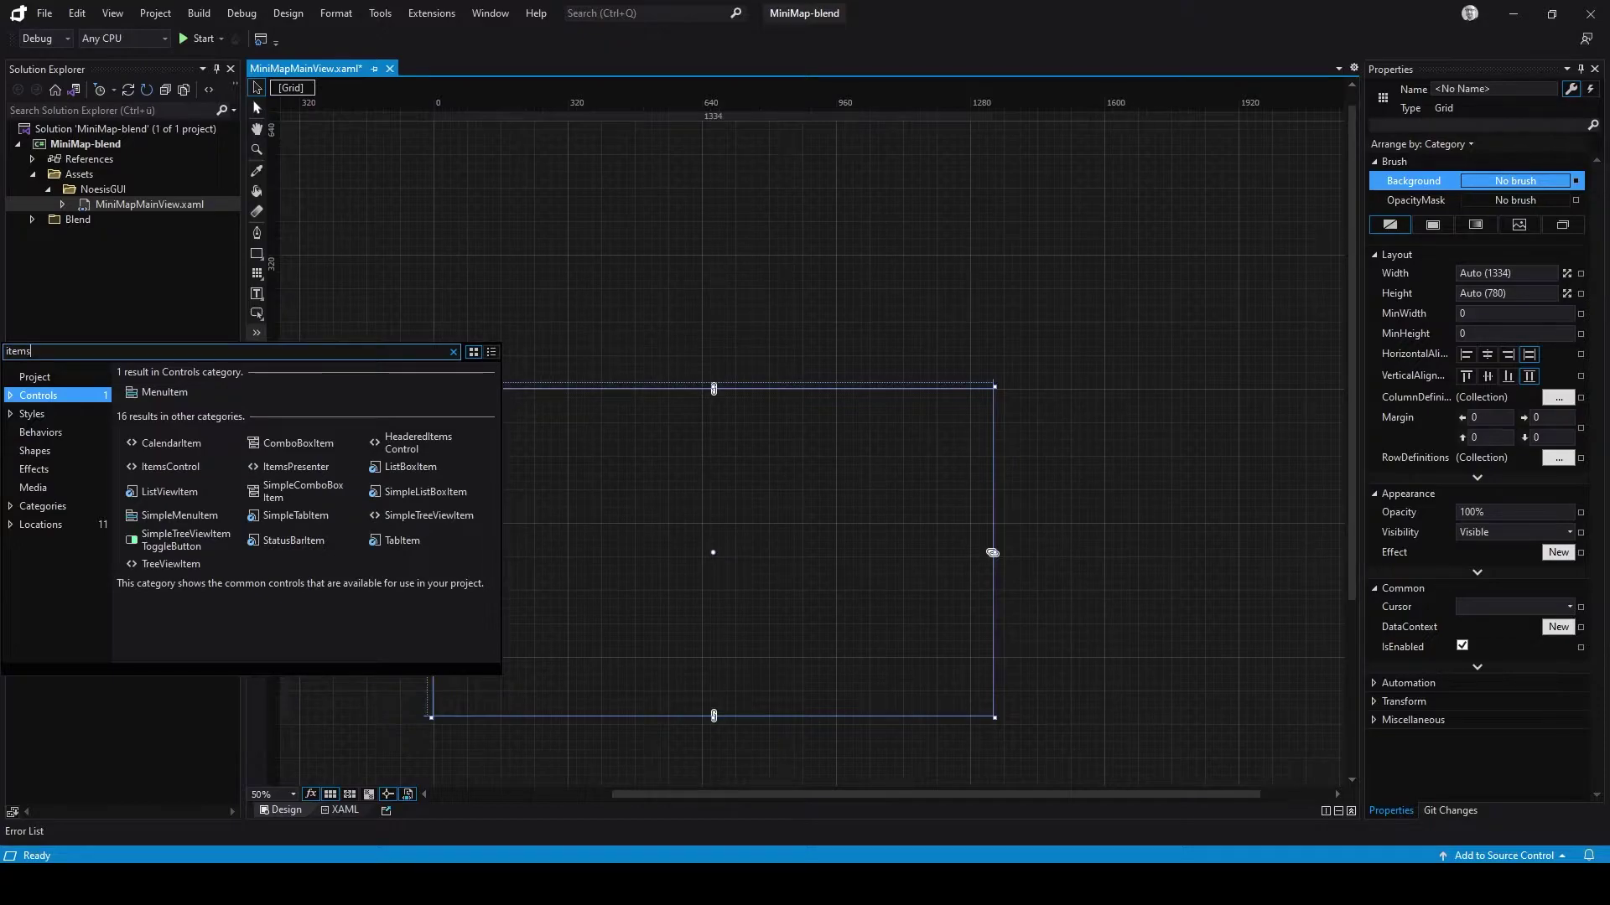
text(s)
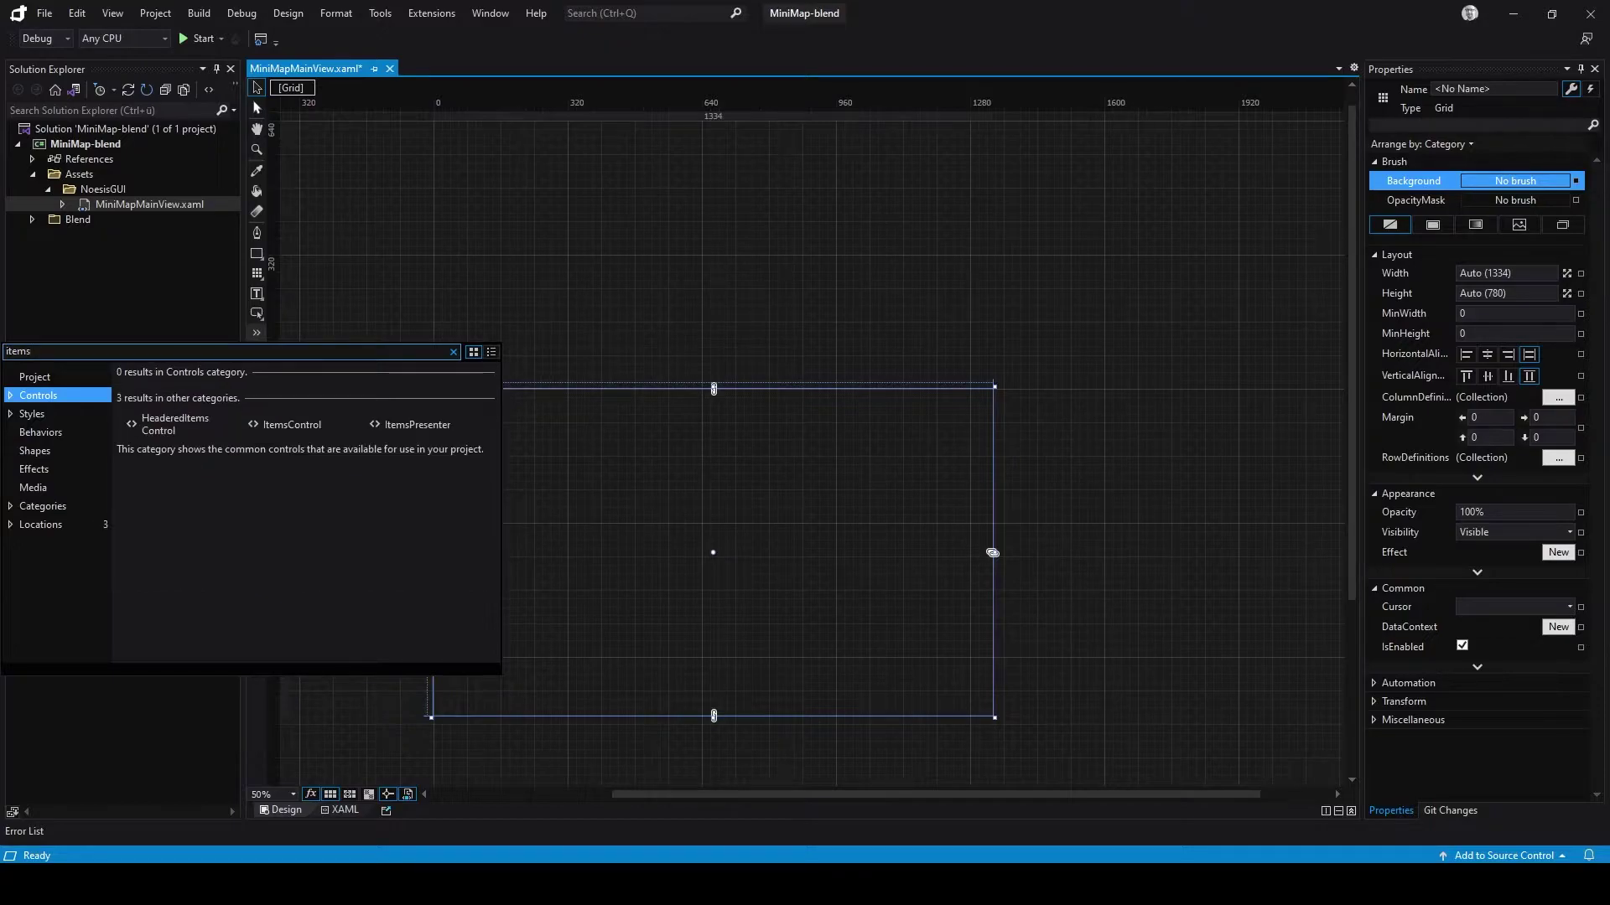
click(303, 429)
mouse_move(497, 415)
mouse_down()
mouse_move(607, 532)
mouse_move(698, 551)
mouse_up()
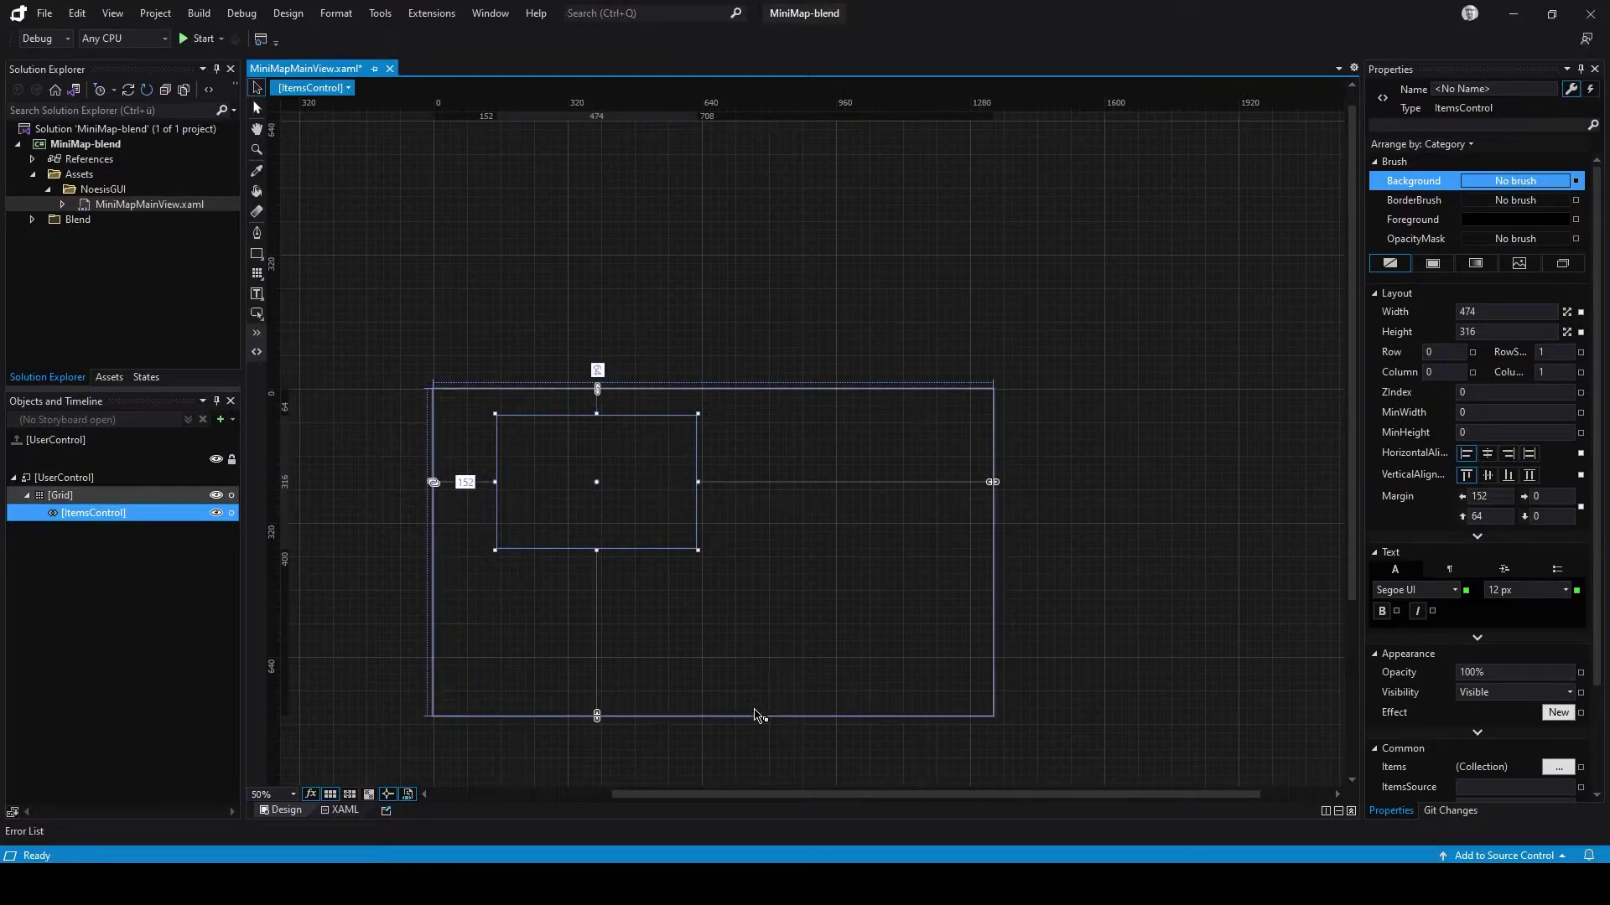
right_click(104, 511)
mouse_move(257, 654)
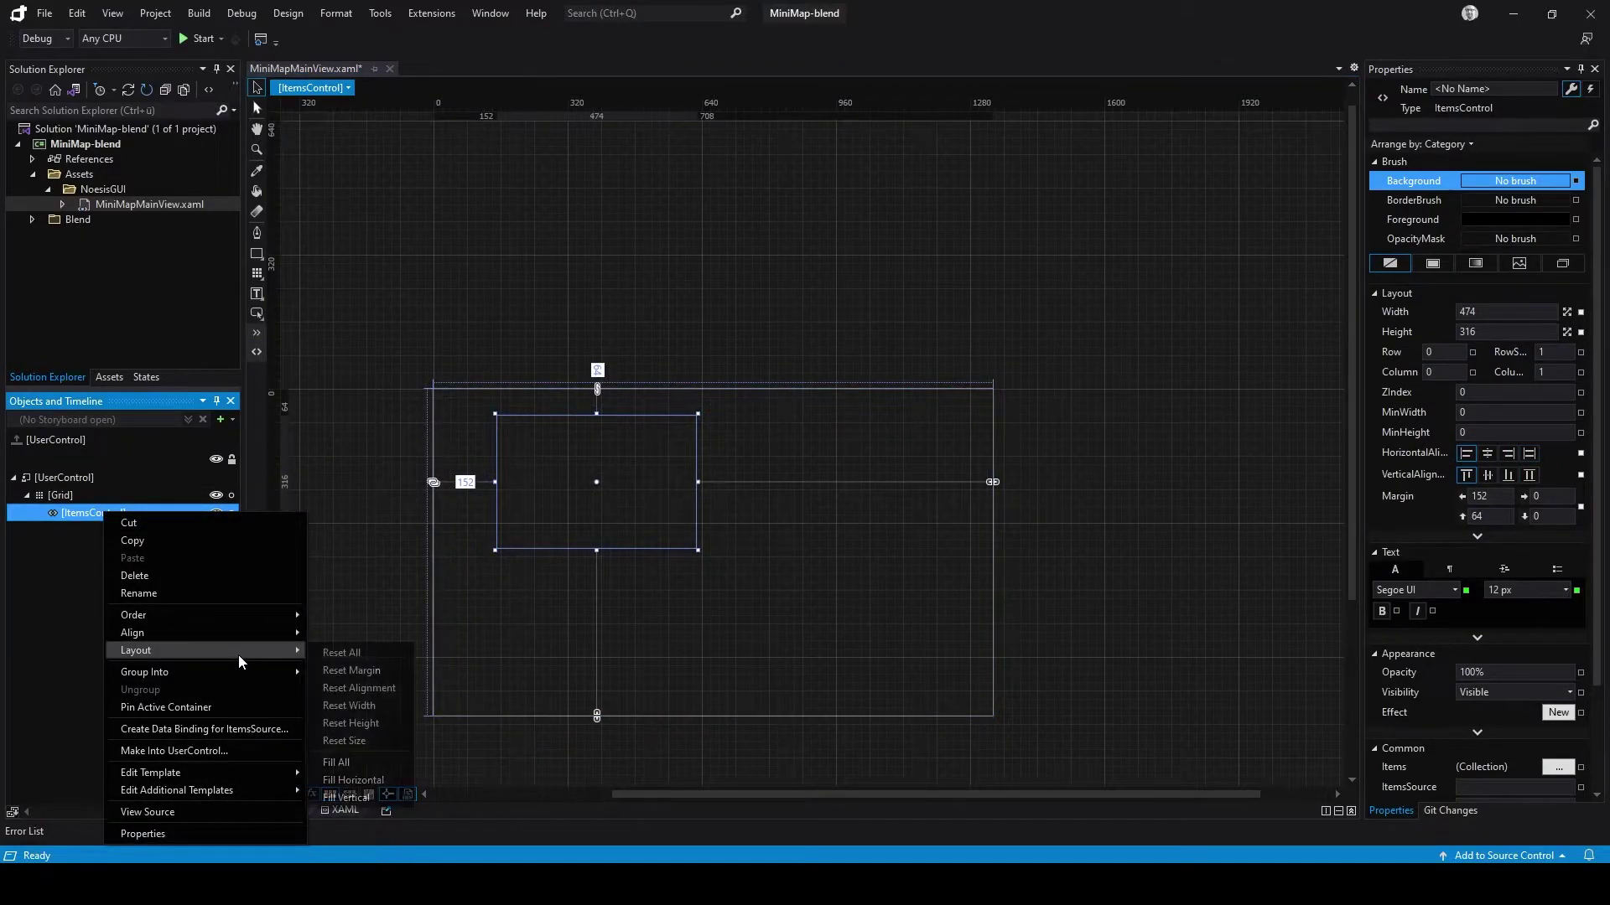
click(390, 654)
Size the ItemsControl 200×200 with 10 px margins, aligned right and top
click(1510, 310)
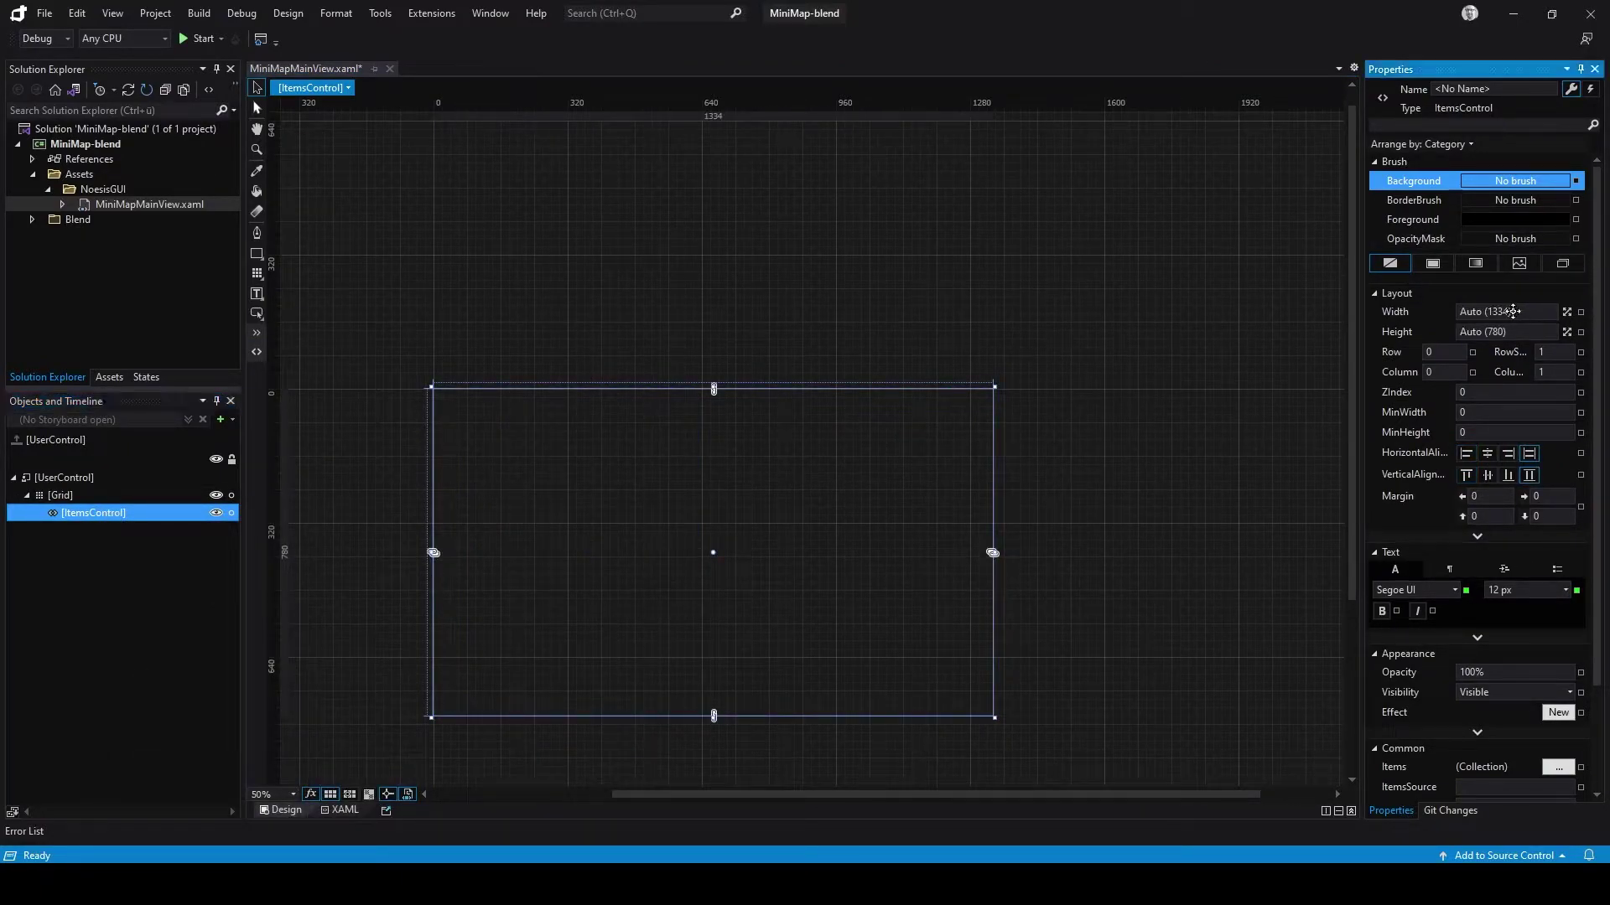
text(200)
key(Tab)
text(200)
key(Tab)
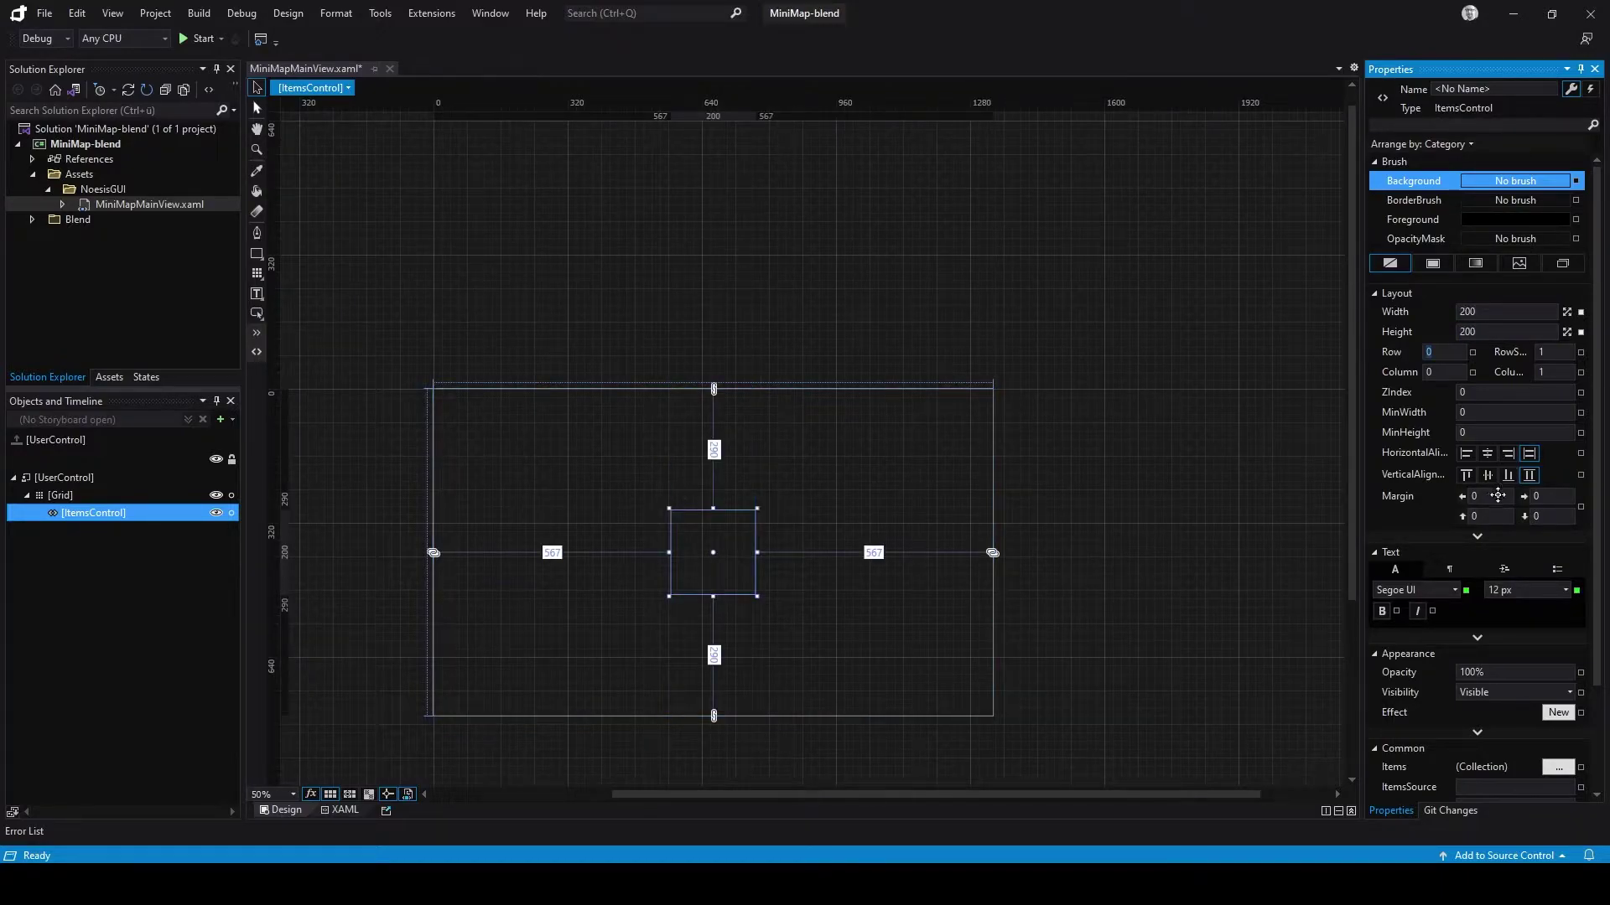
text(10)
key(Tab)
text(10)
key(Tab)
text(10)
key(Tab)
text(10)
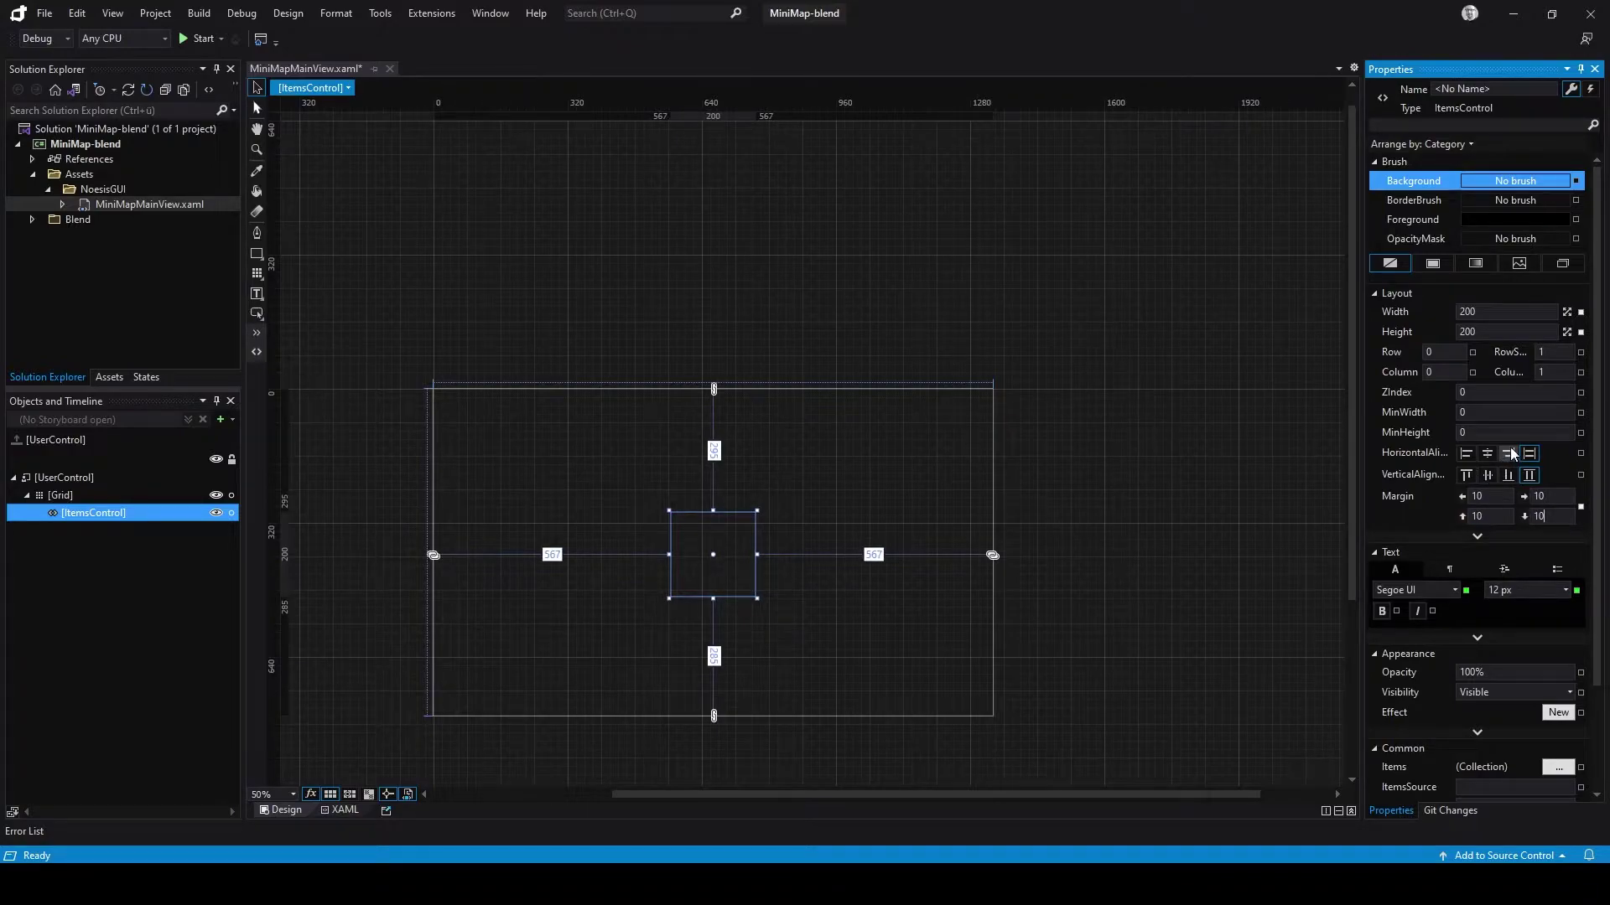
click(1508, 453)
click(1467, 474)
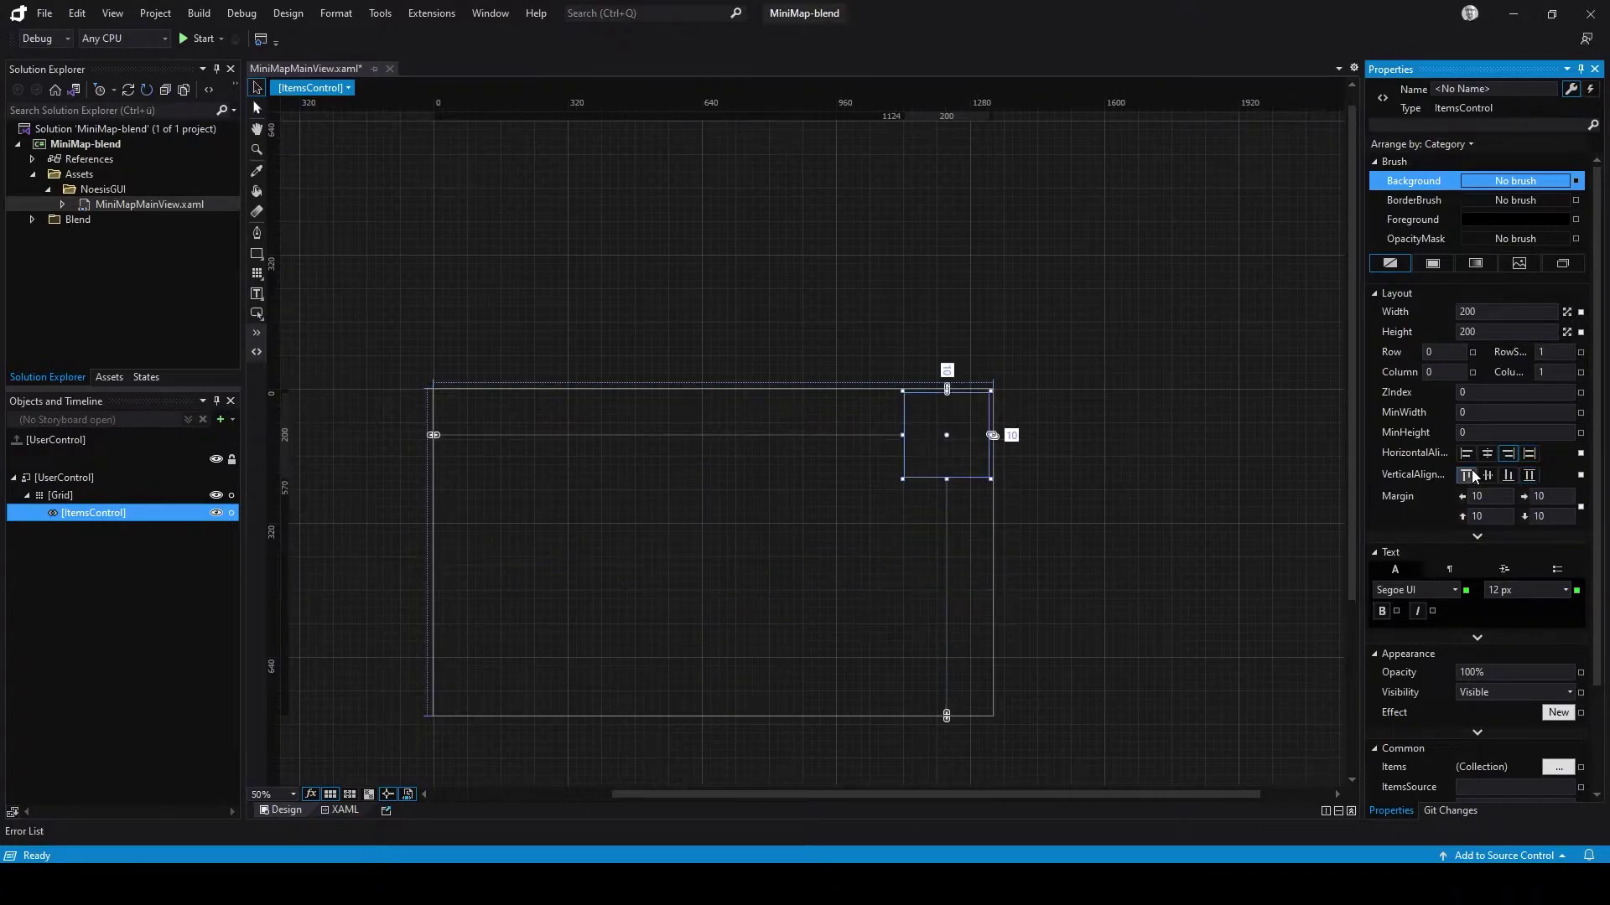
click(1103, 424)
click(79, 517)
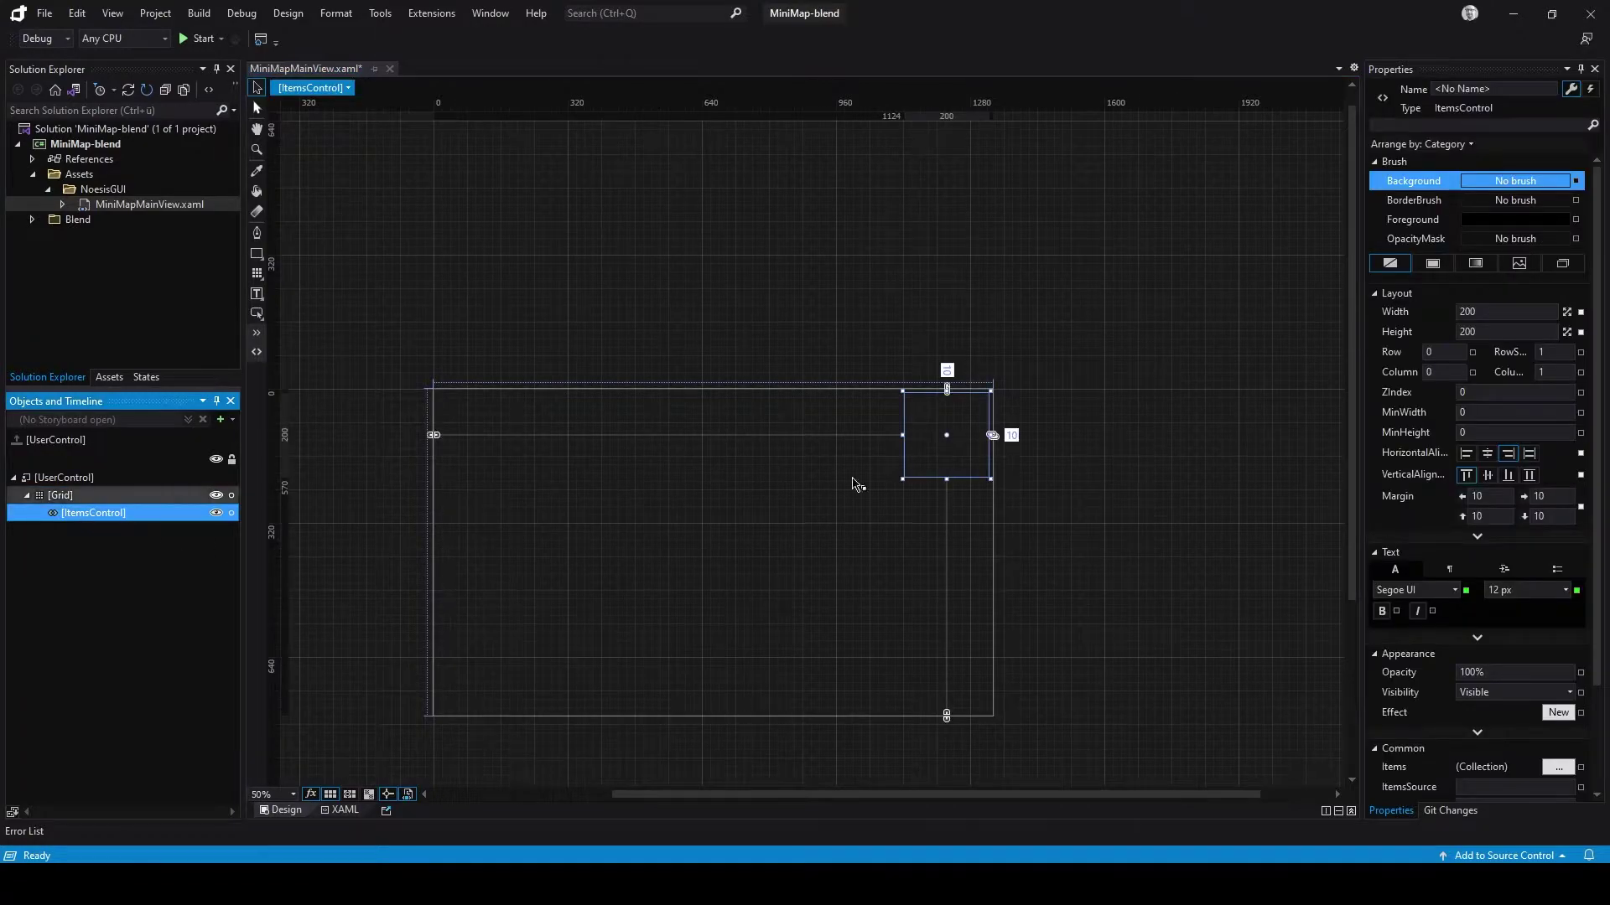
Give the ItemsControl a solid orange #FFFF8B00 border brush
click(1407, 203)
ctrl+scroll(1040, 406, up, 5)
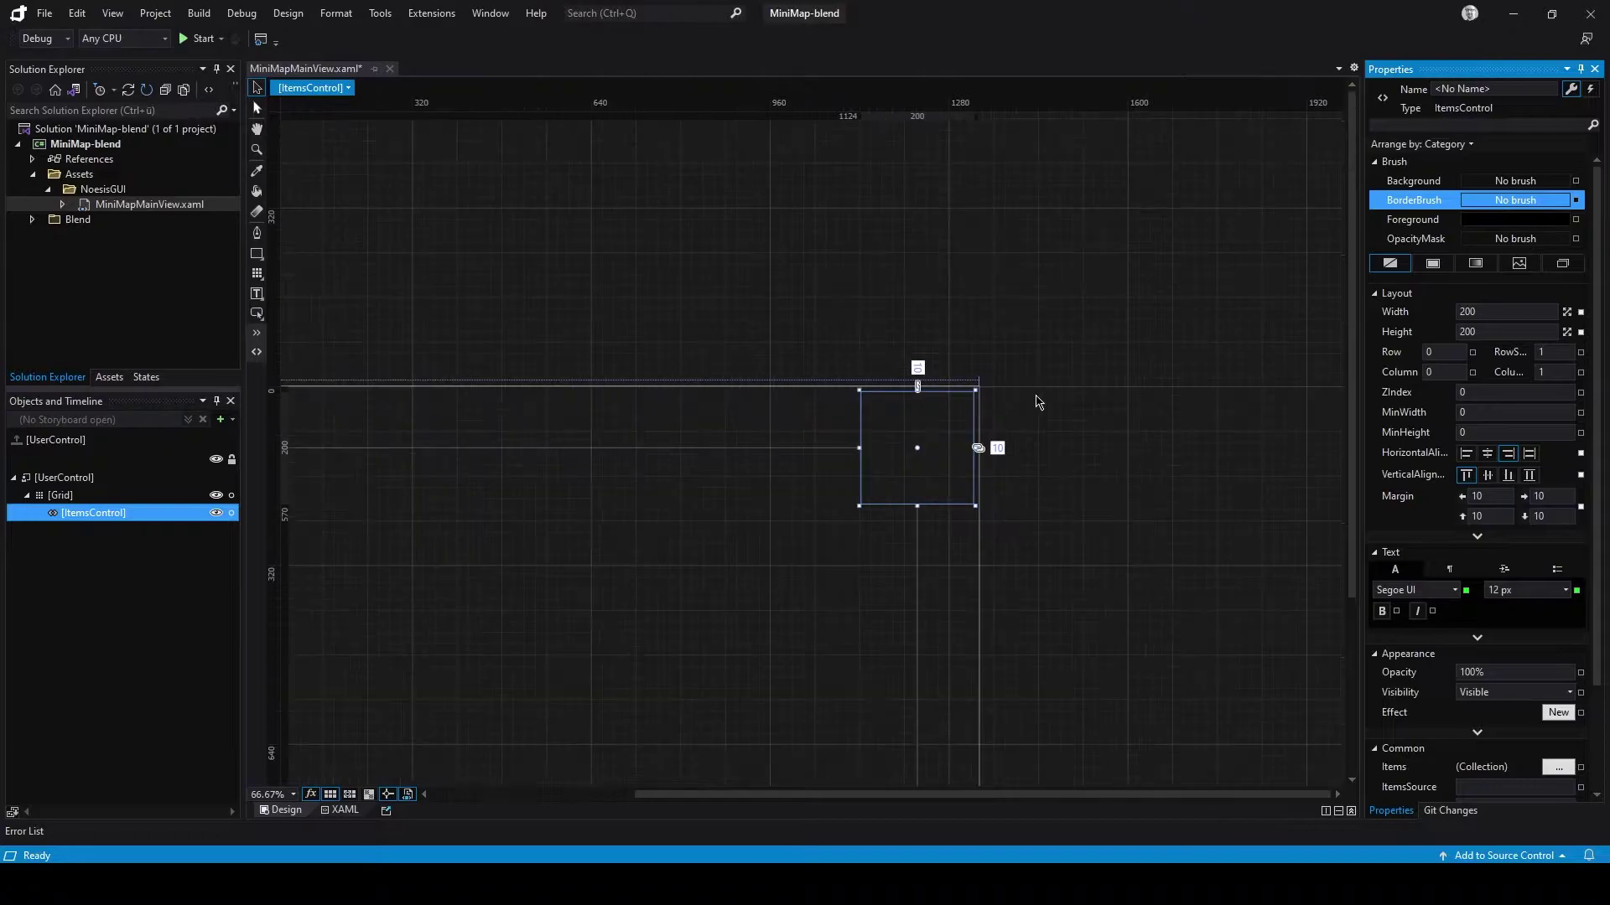
click(1436, 263)
click(1457, 322)
click(1489, 332)
mouse_move(1491, 332)
mouse_down()
mouse_move(1479, 298)
mouse_move(1493, 312)
mouse_up()
click(1493, 314)
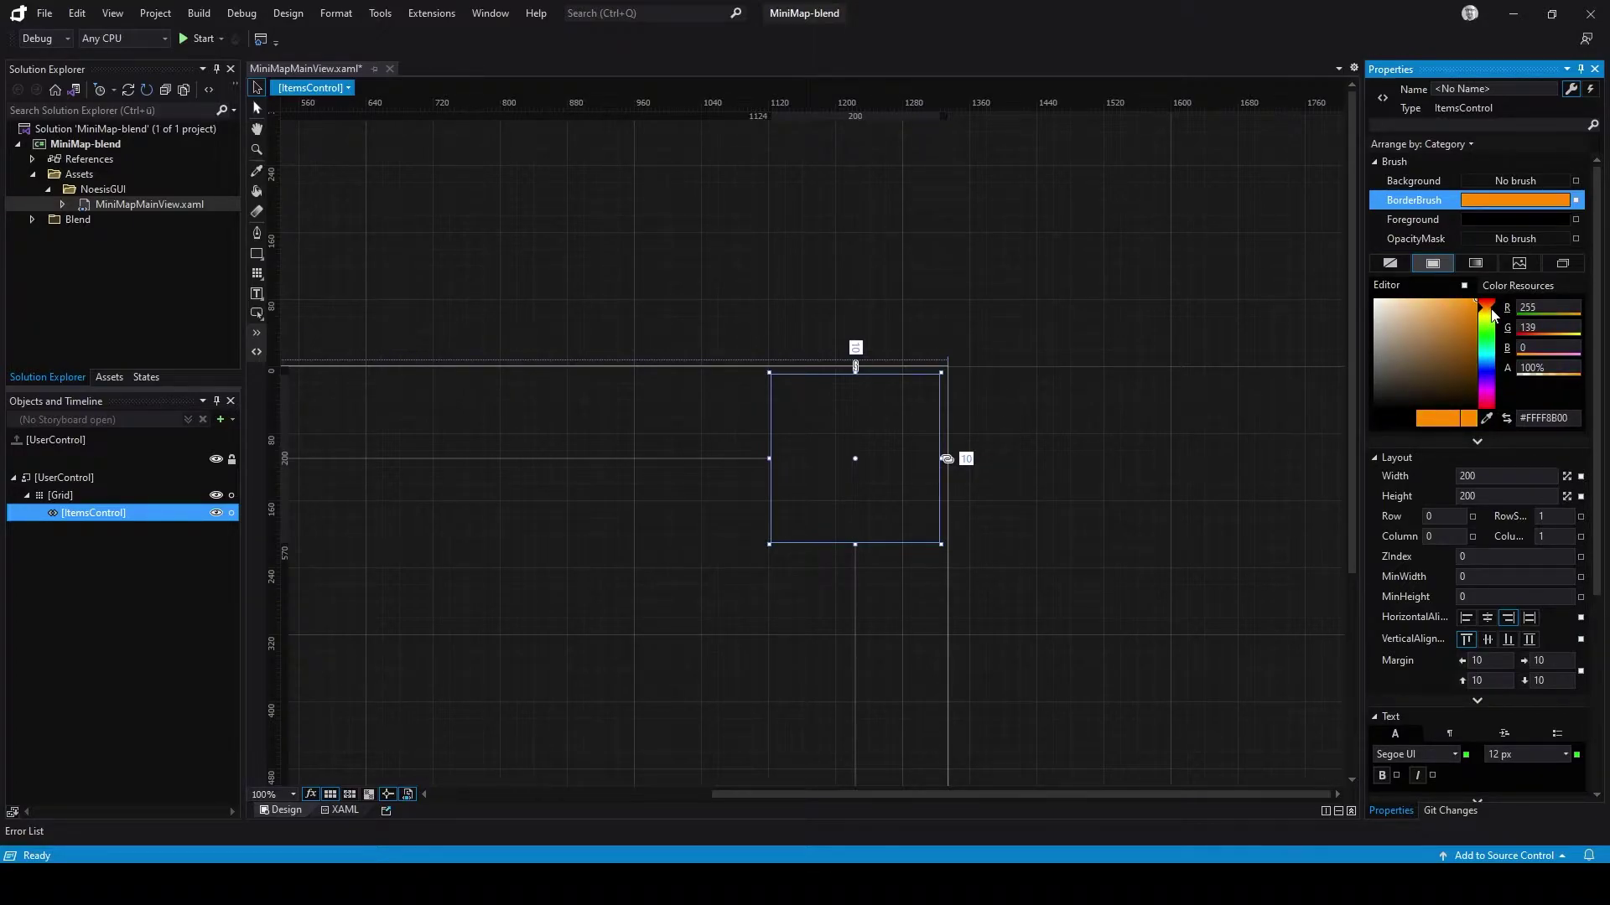
Set the ItemsControl's BorderThickness to 5 on all four sides
click(1482, 124)
text(border)
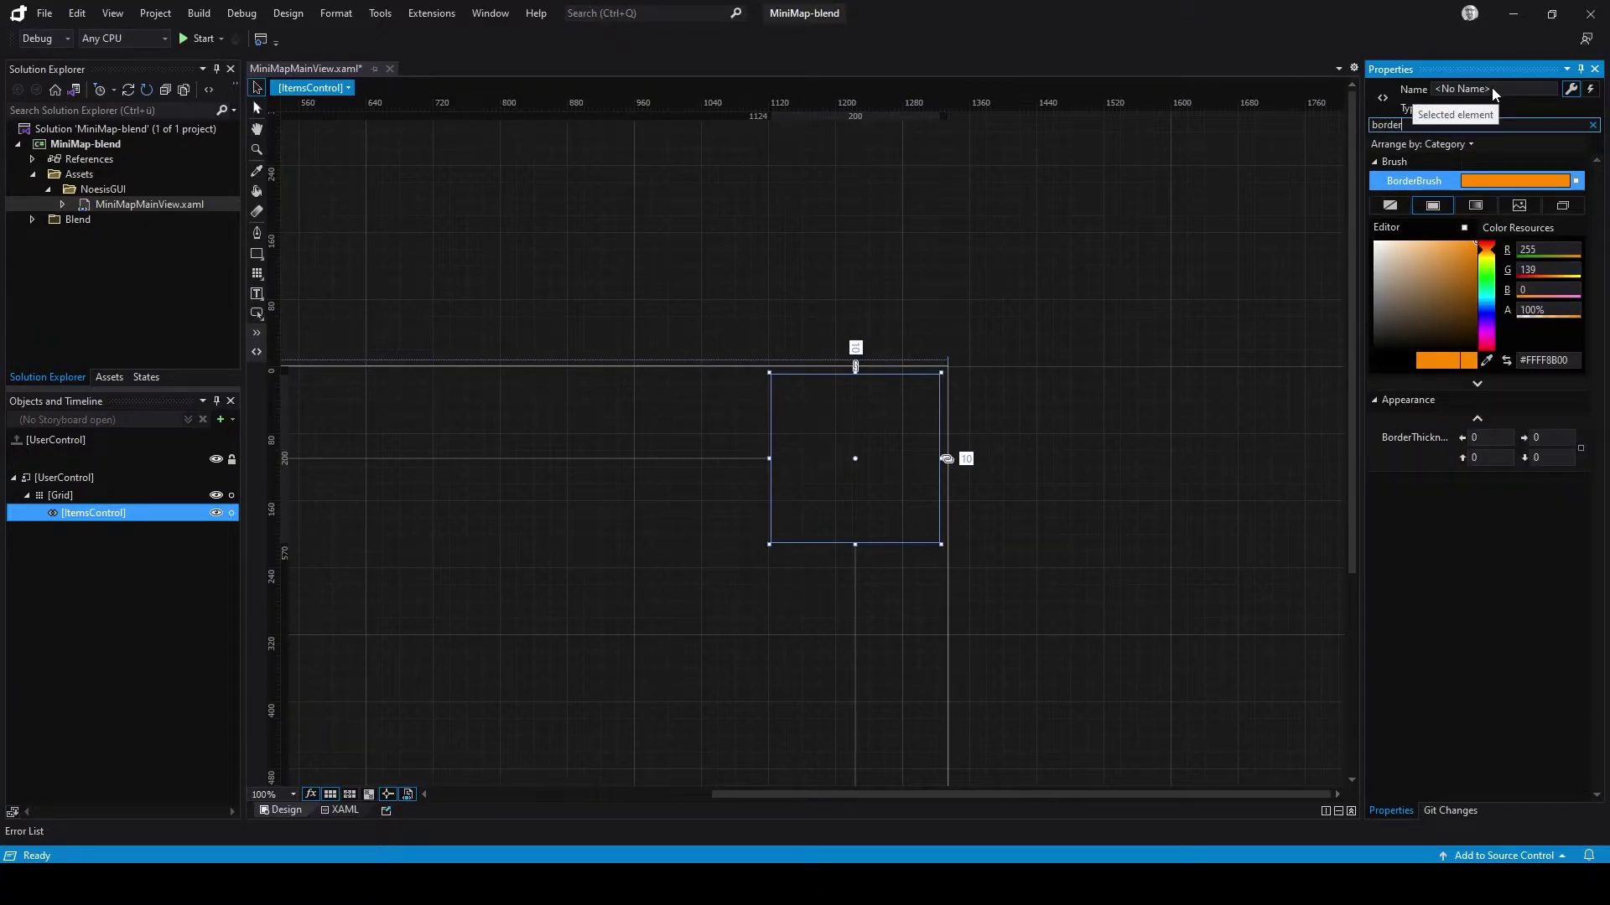
text(5)
key(Tab)
text(5)
key(Tab)
text(5)
key(Tab)
text(5)
key(Tab)
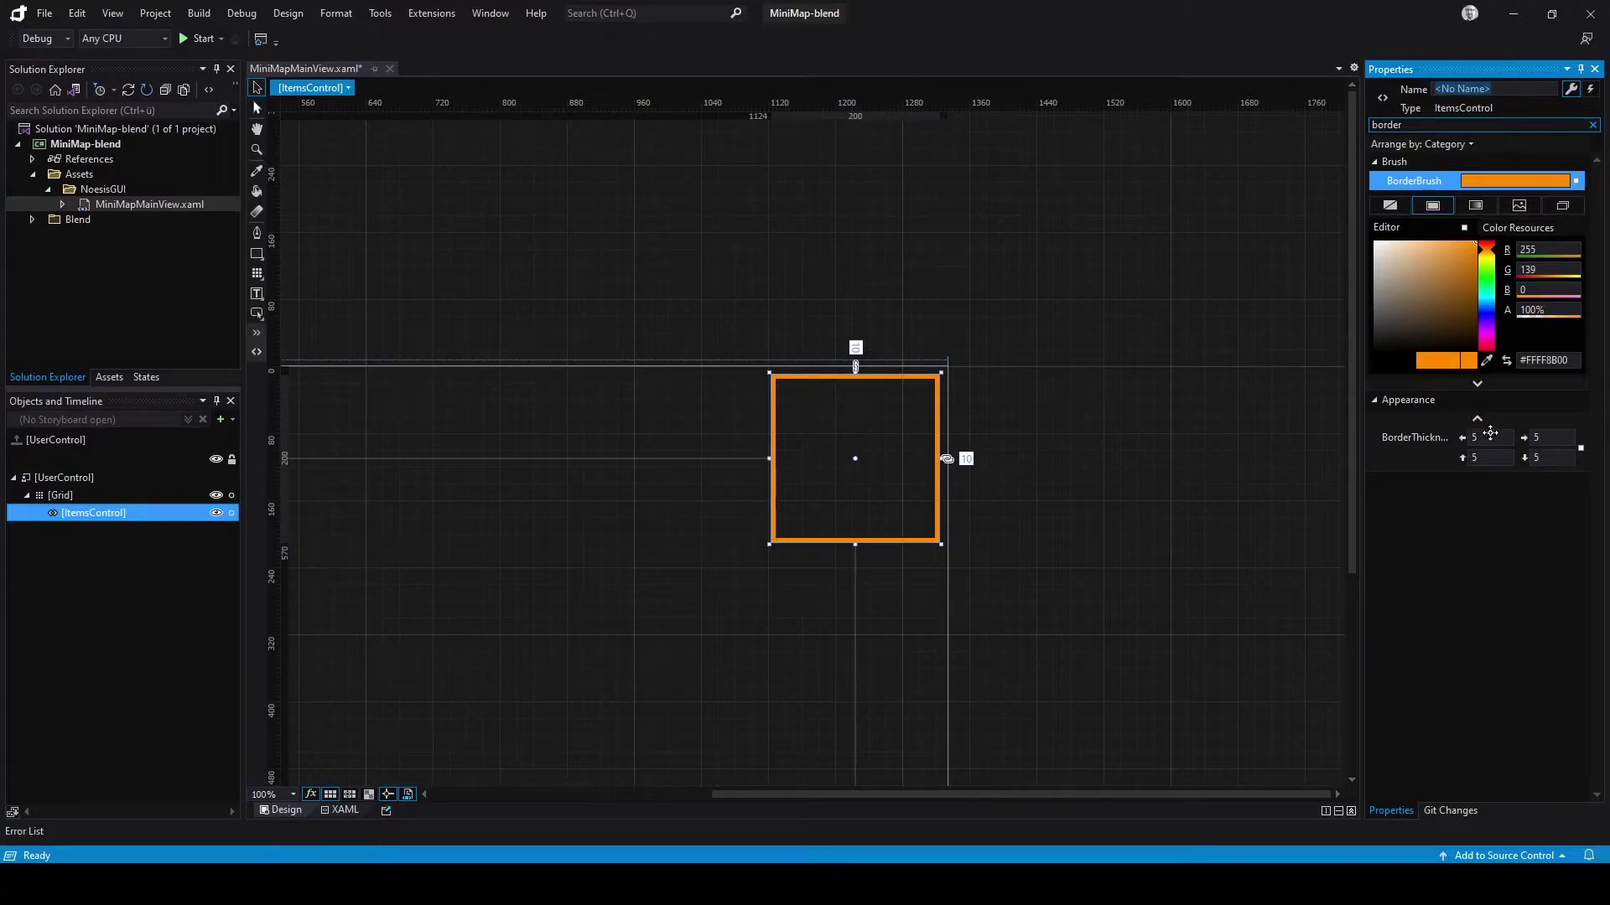
click(1308, 478)
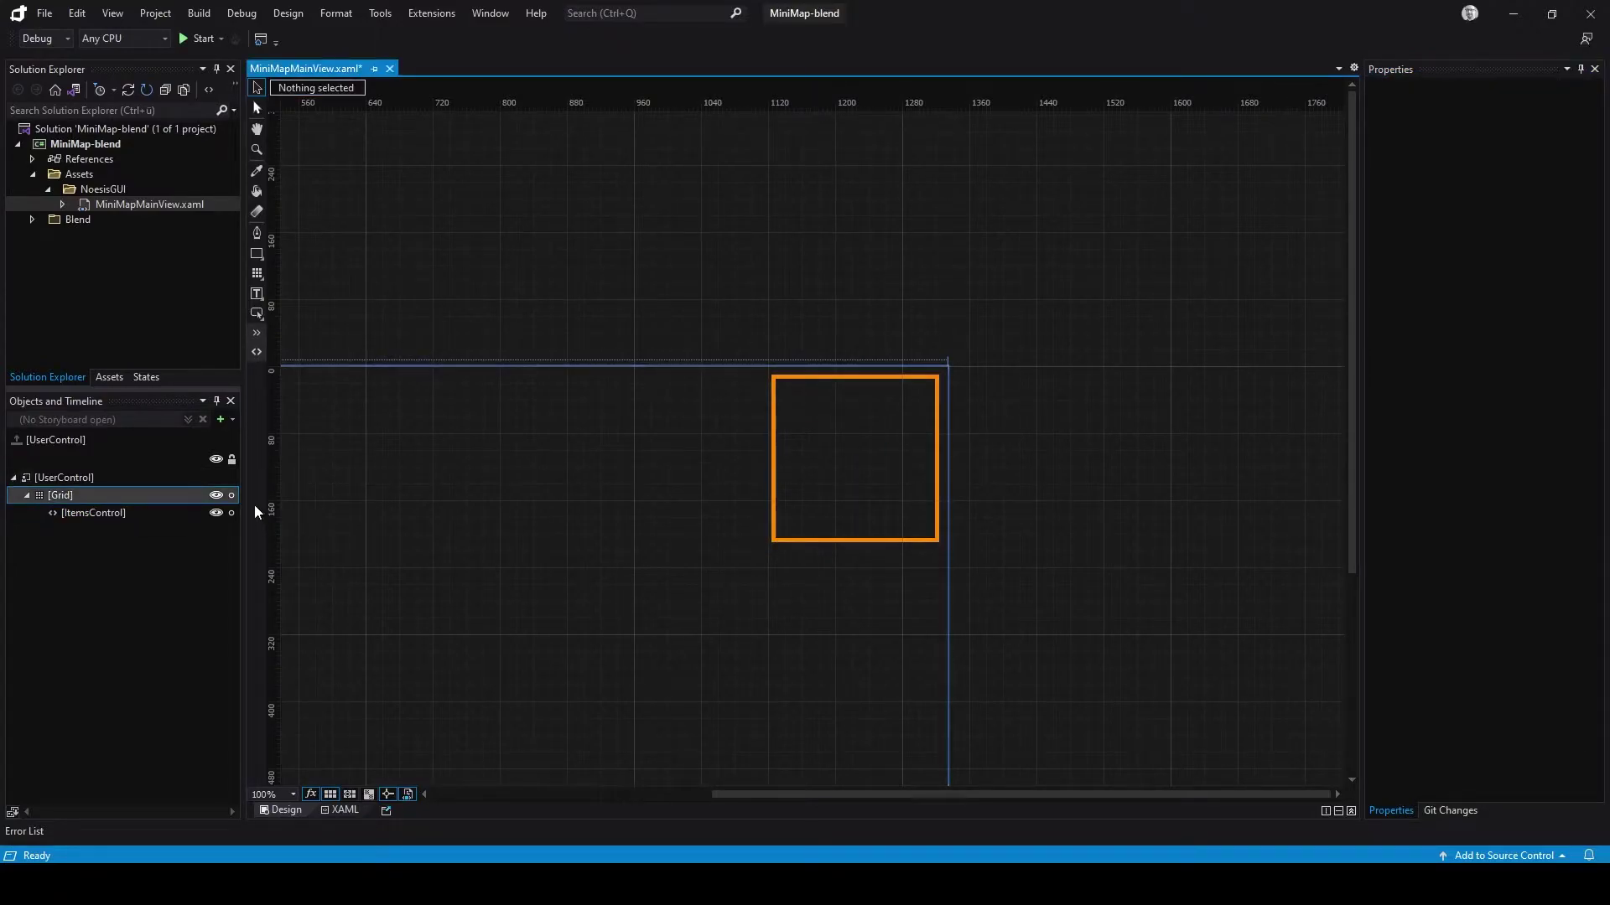
click(137, 513)
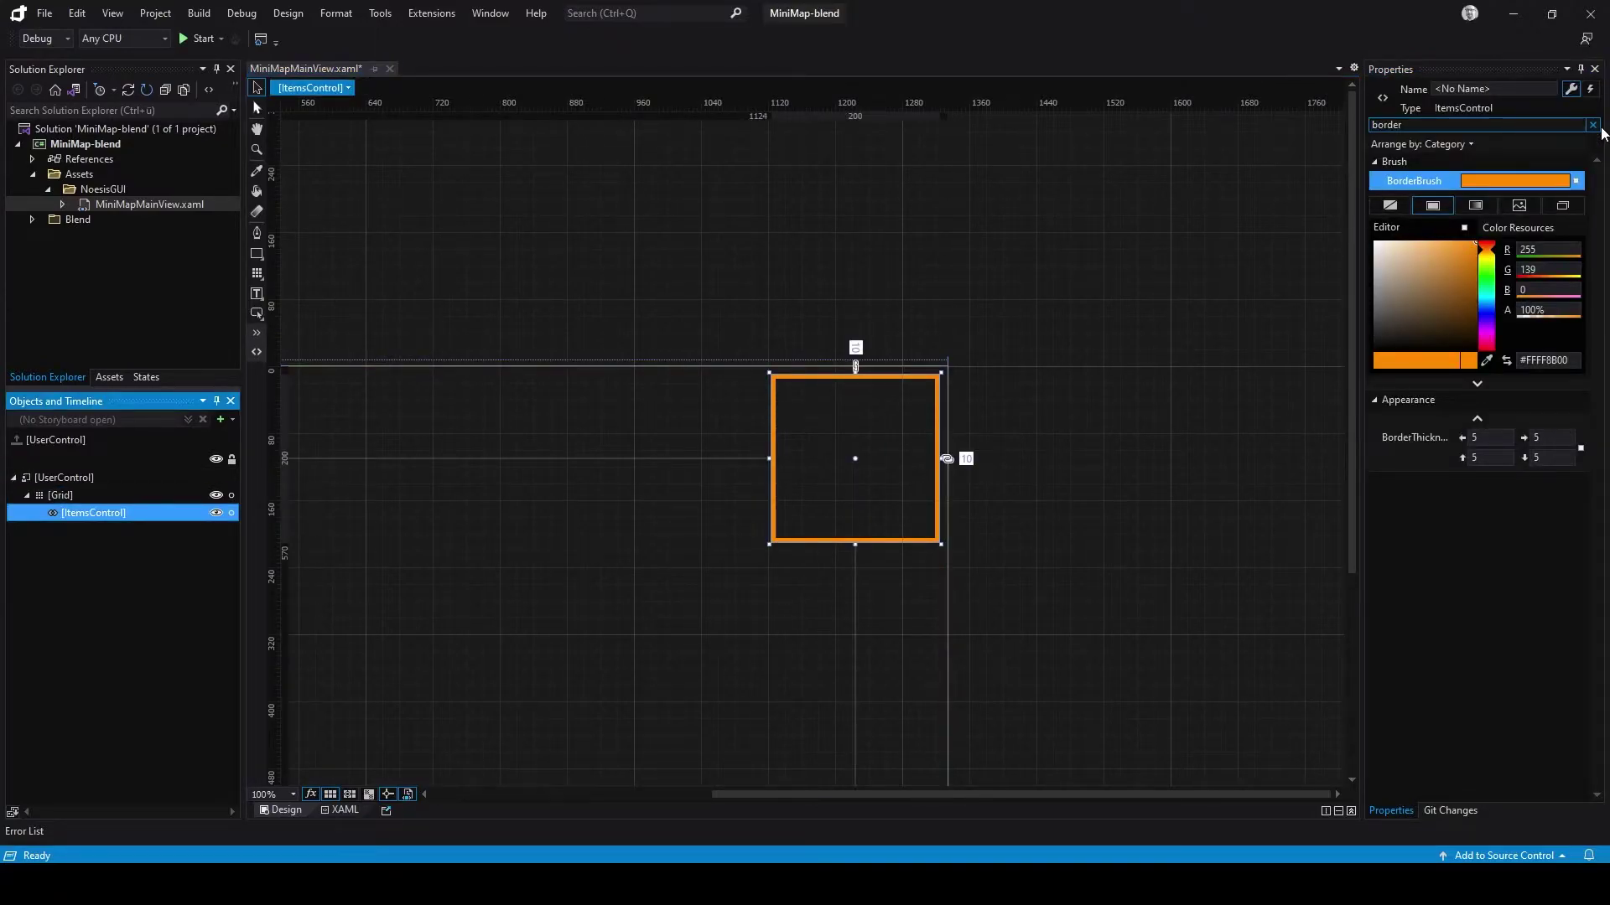
Fill the square's Background with a radial gradient brush
click(1593, 125)
click(1432, 185)
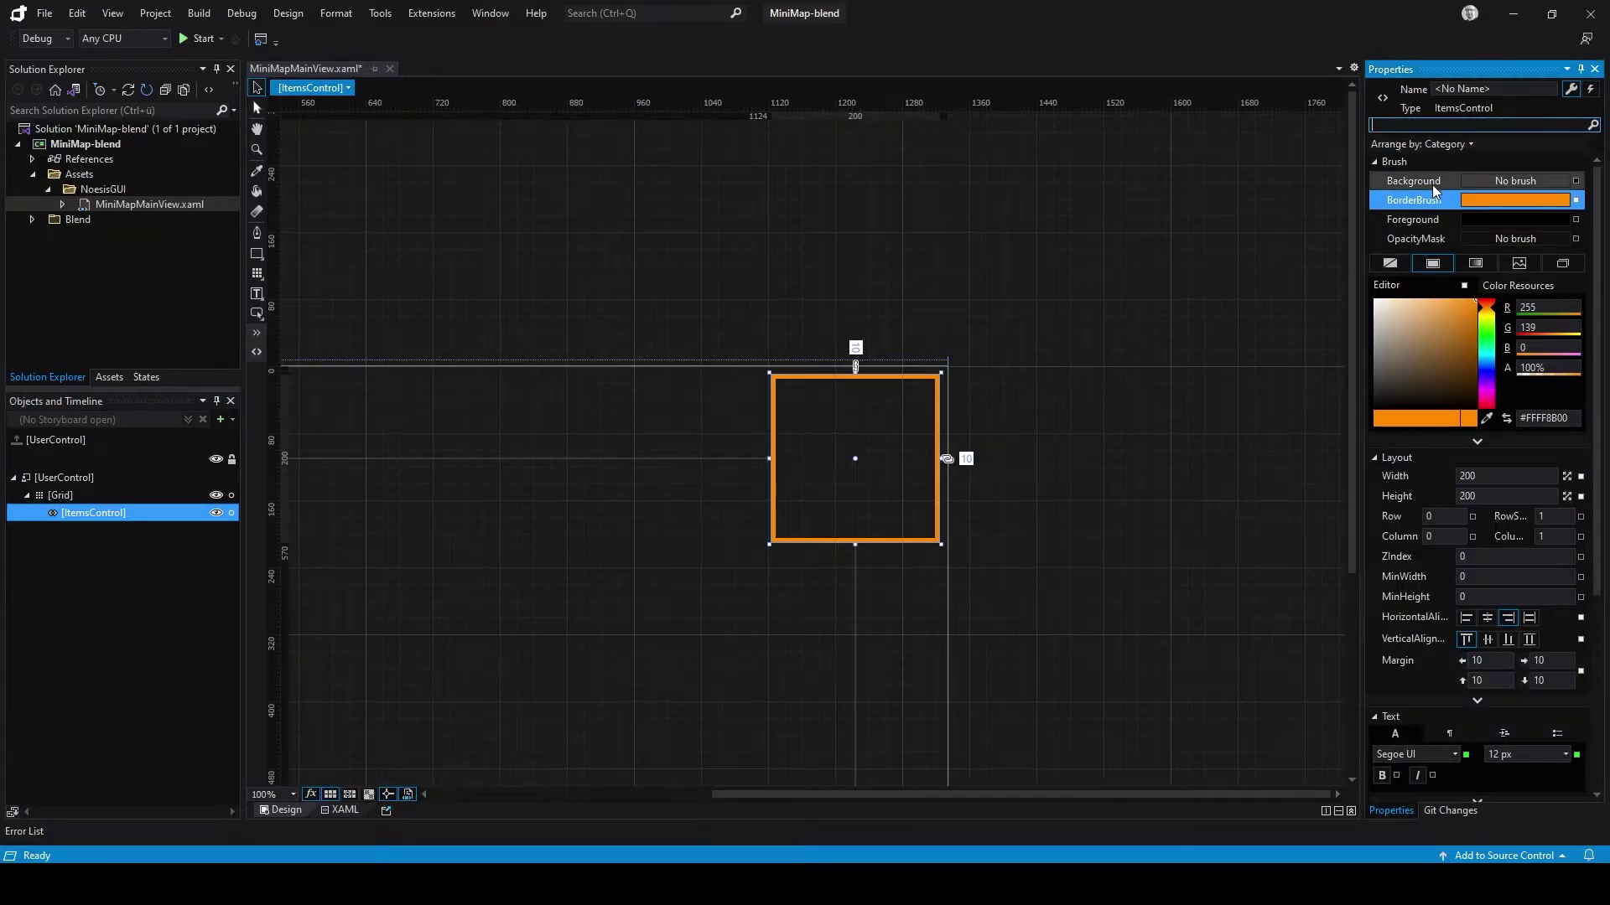
click(1476, 263)
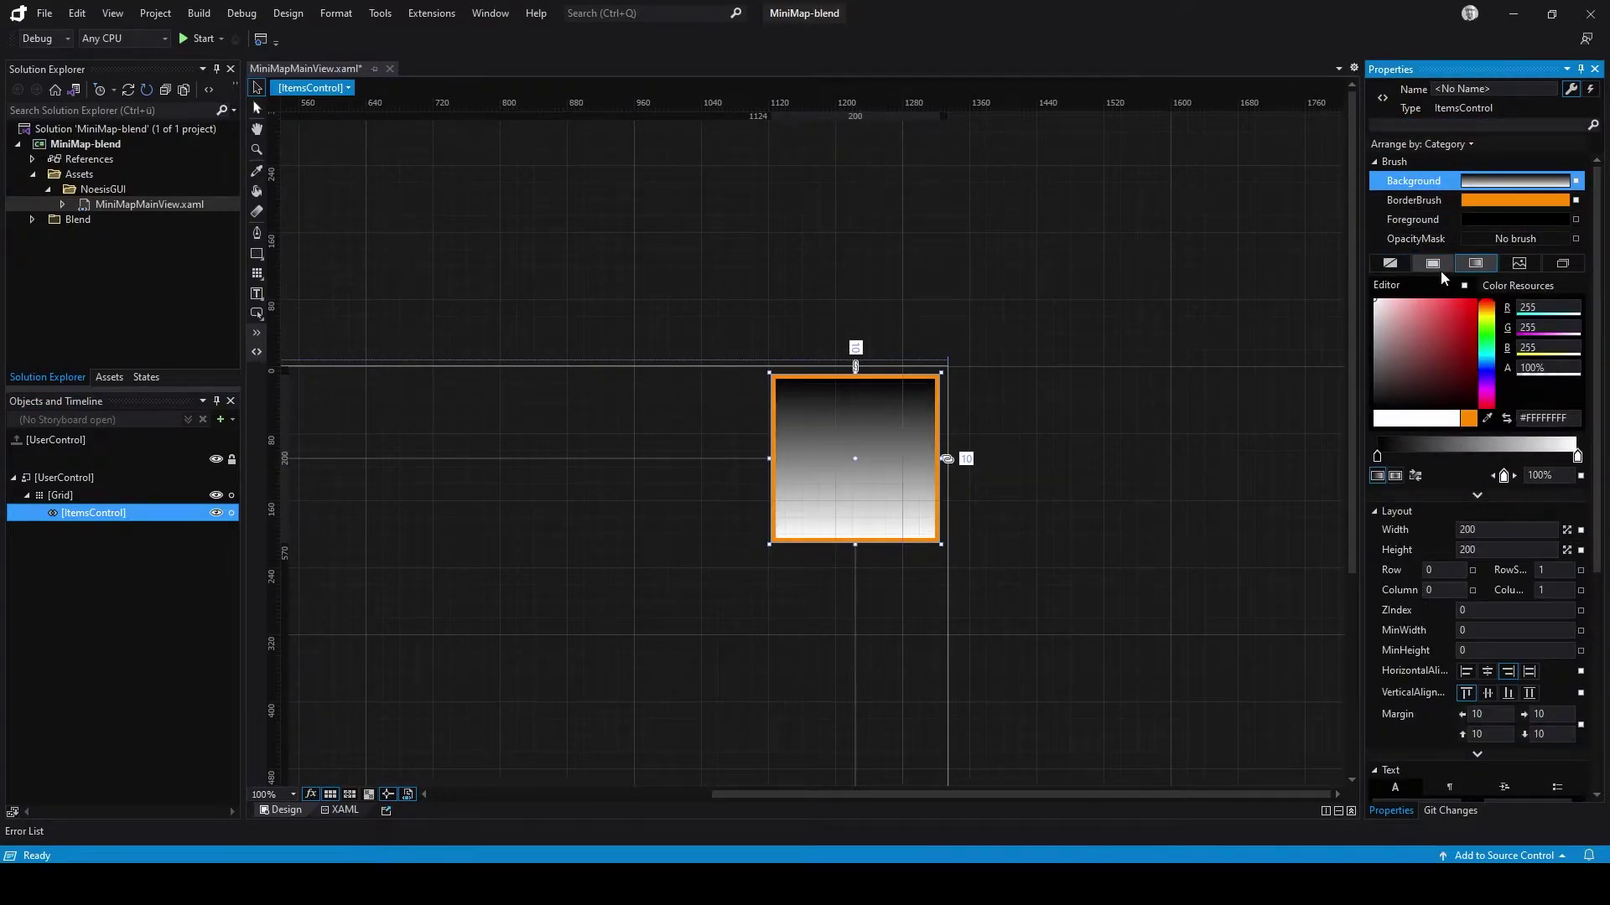
click(1396, 476)
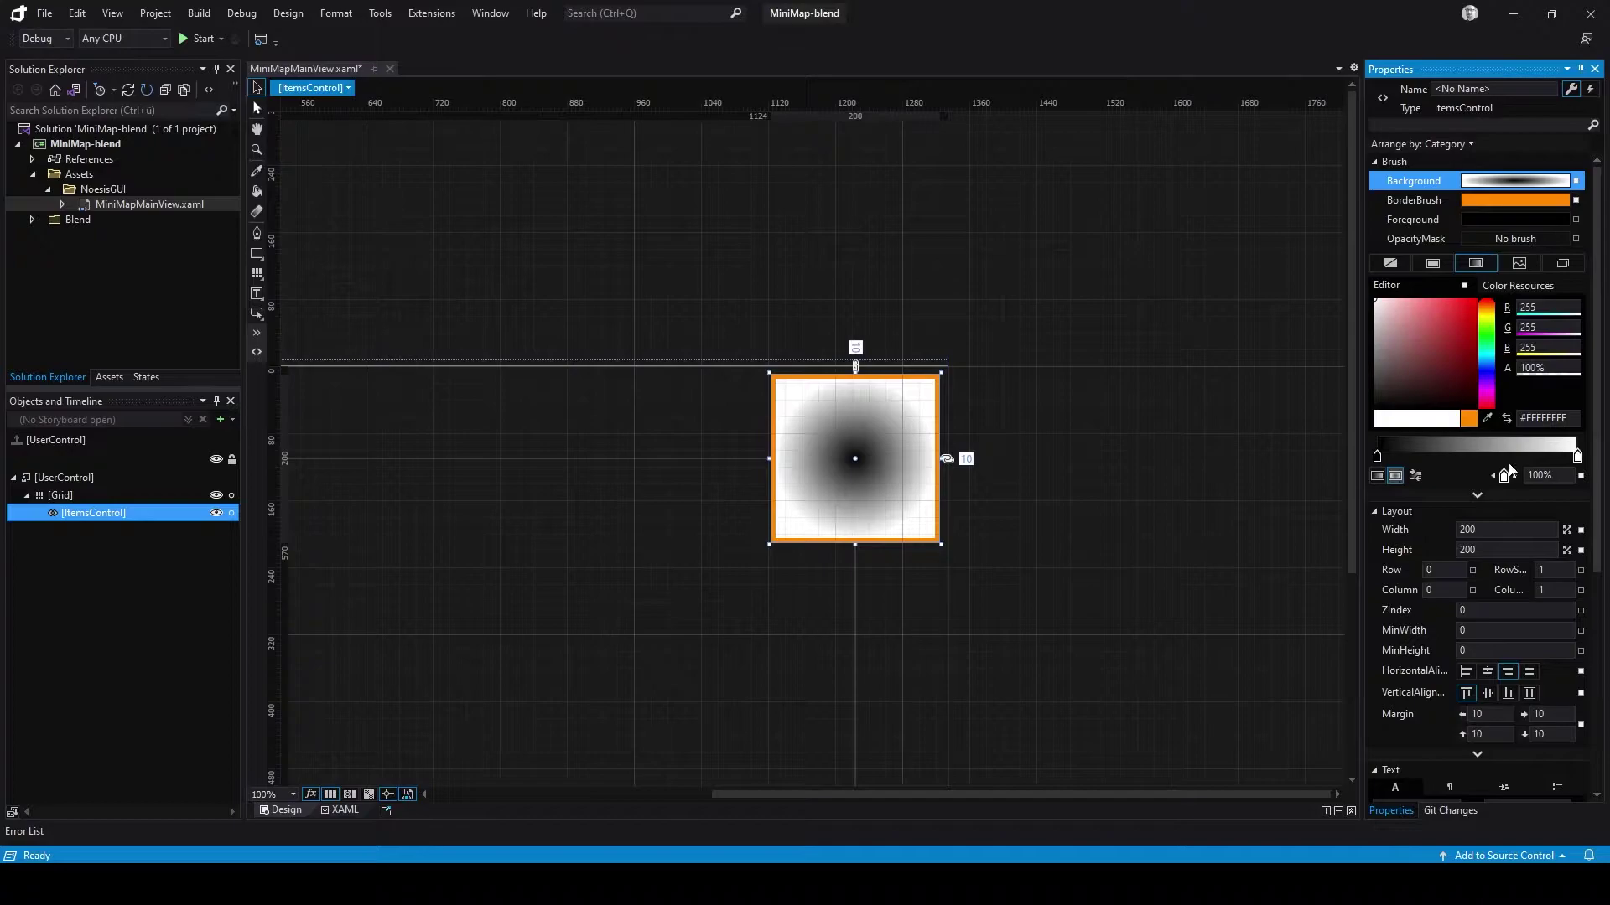
Colour the gradient stops a muted green and a deep green, shifting their offsets for a soft centre glow
click(1457, 338)
click(1488, 337)
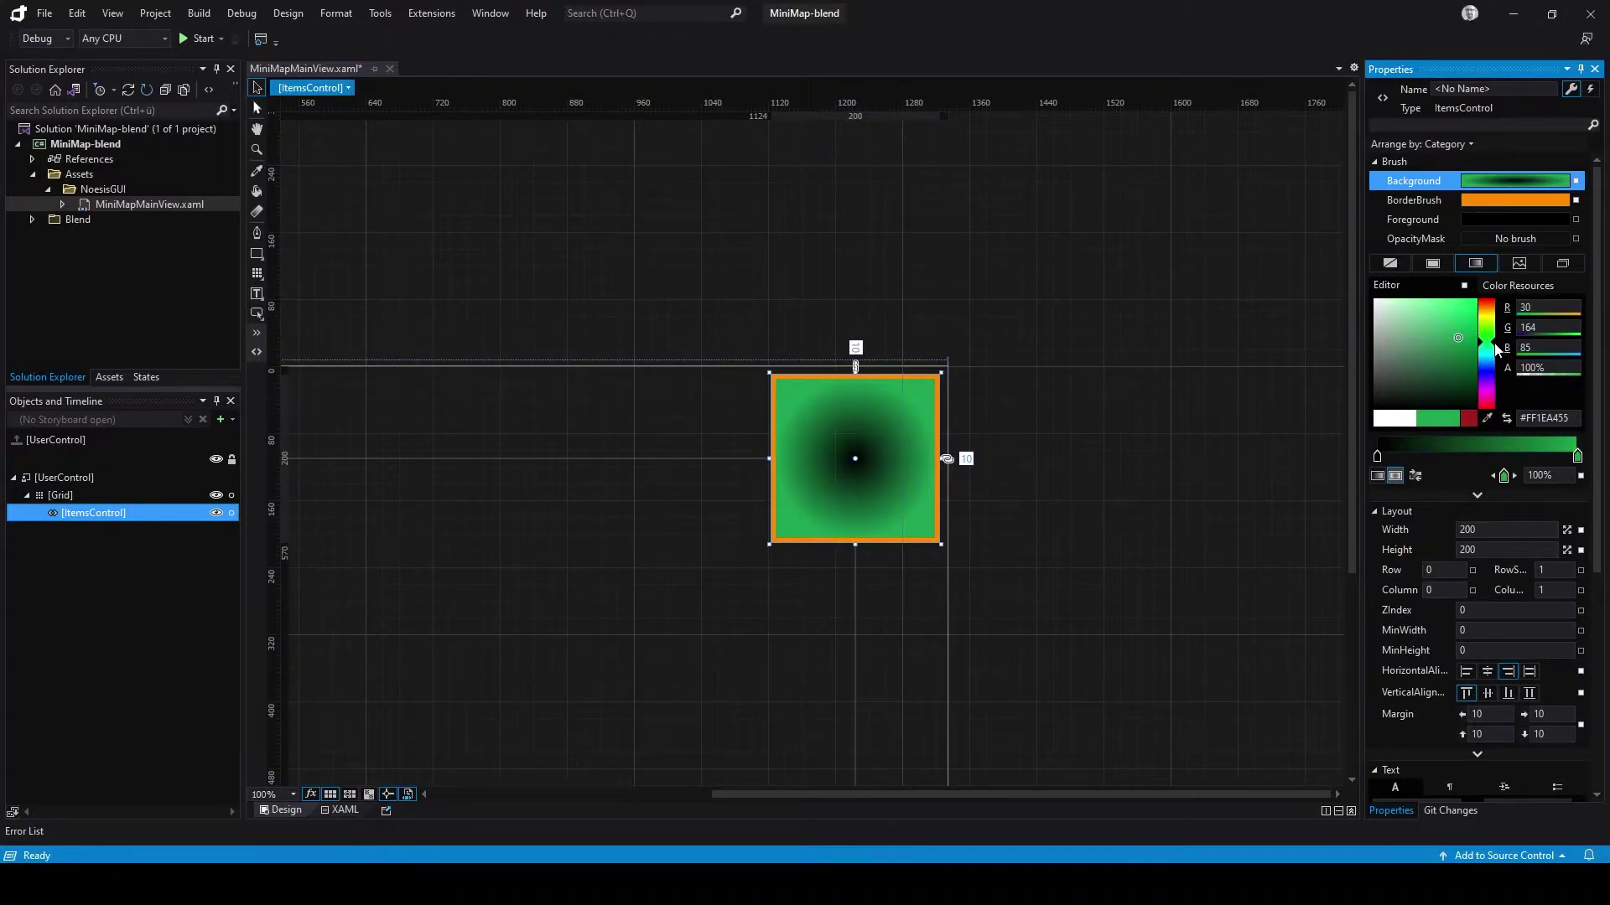
mouse_move(1451, 338)
mouse_down()
mouse_move(1420, 343)
mouse_move(1442, 341)
mouse_move(1449, 382)
mouse_up()
mouse_move(1577, 457)
mouse_down()
mouse_move(1468, 460)
mouse_move(1570, 467)
mouse_up()
mouse_move(1378, 458)
mouse_down()
mouse_move(1528, 463)
mouse_move(1383, 458)
mouse_up()
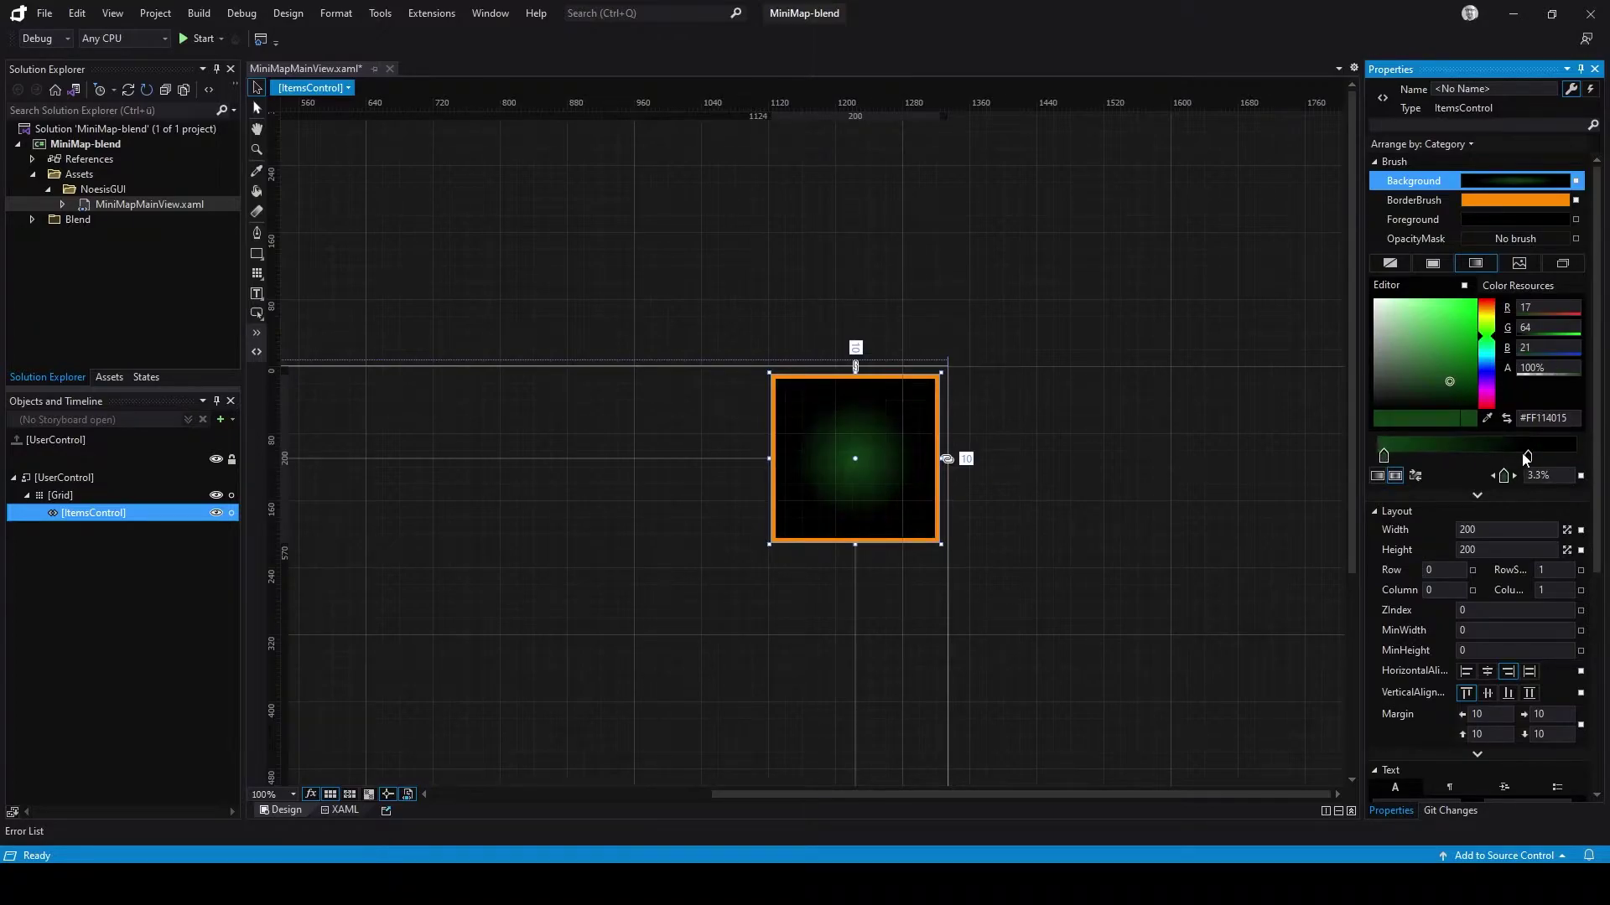
drag(1532, 460, 1581, 467)
drag(1455, 374, 1418, 393)
click(522, 593)
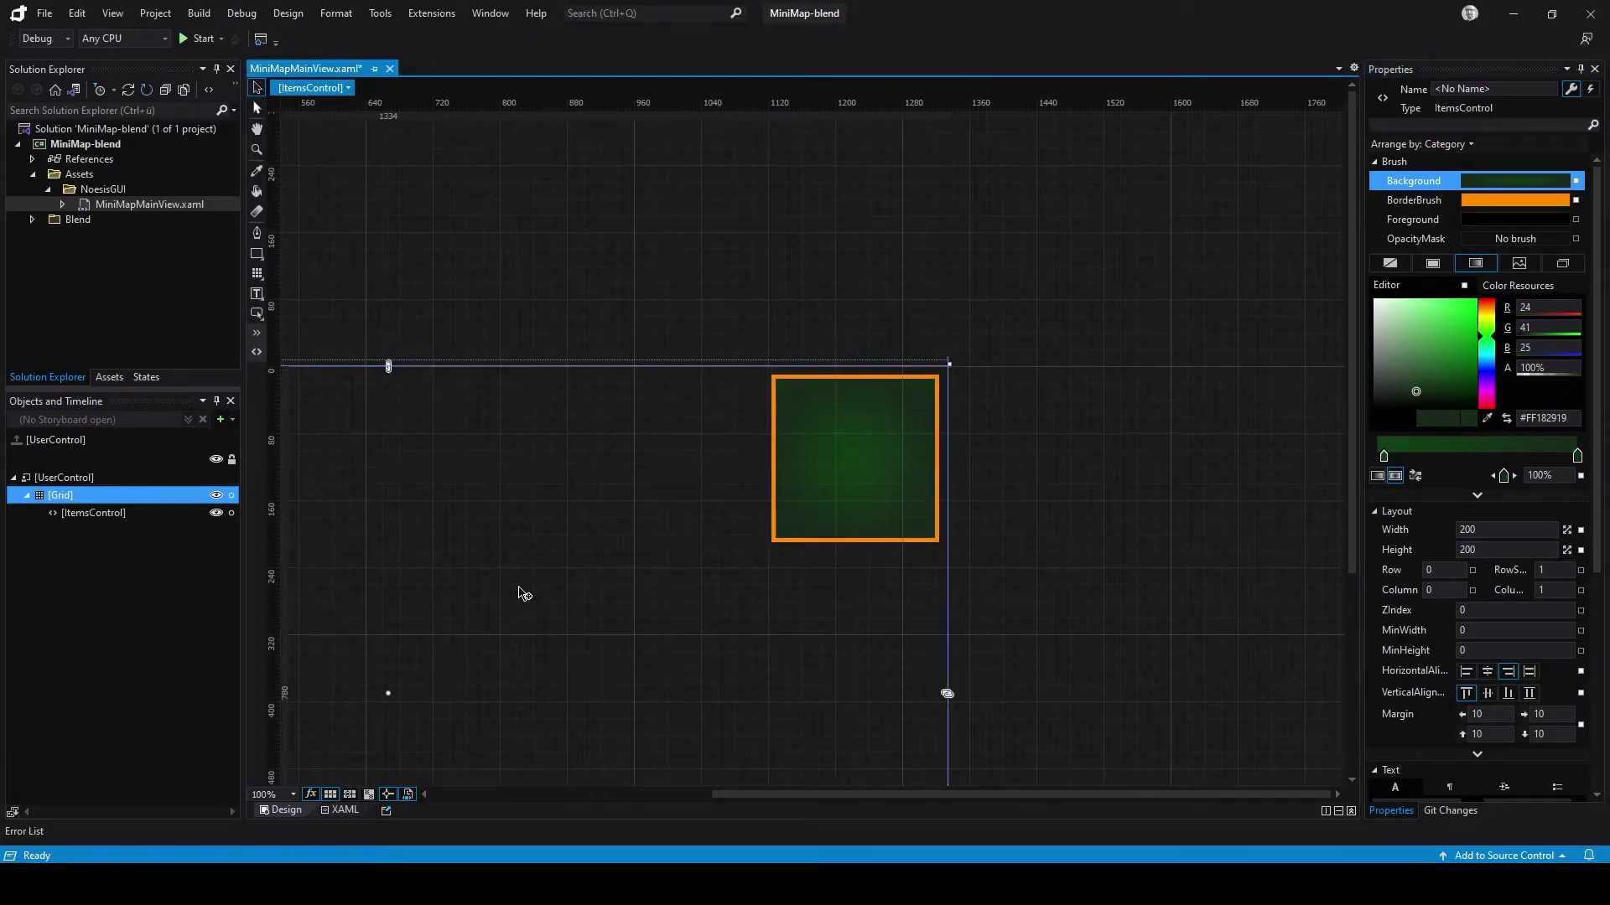